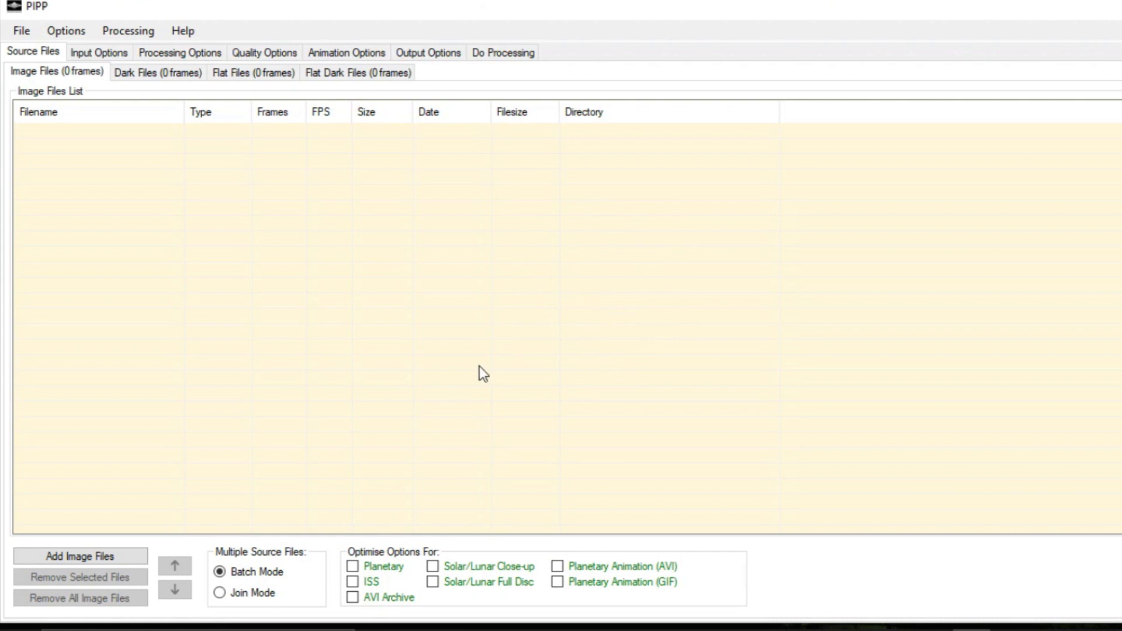
Add all the CR2 moon images from the For Video Demonstration folder as source files, leaving out the two pipp folders.
left_click(76, 555)
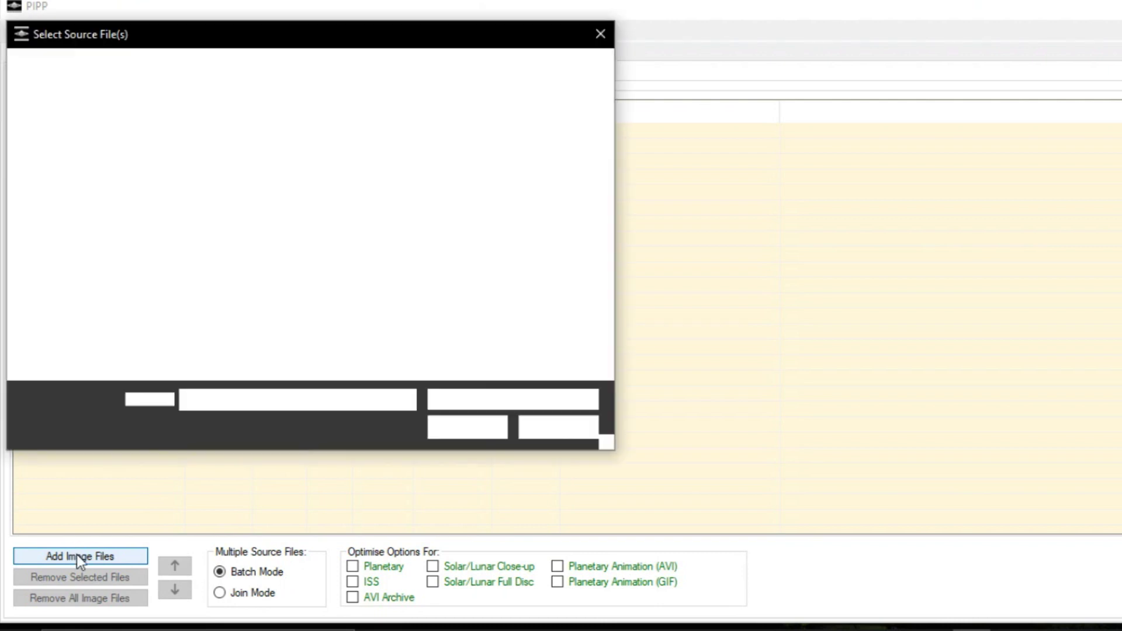
left_click(427, 198)
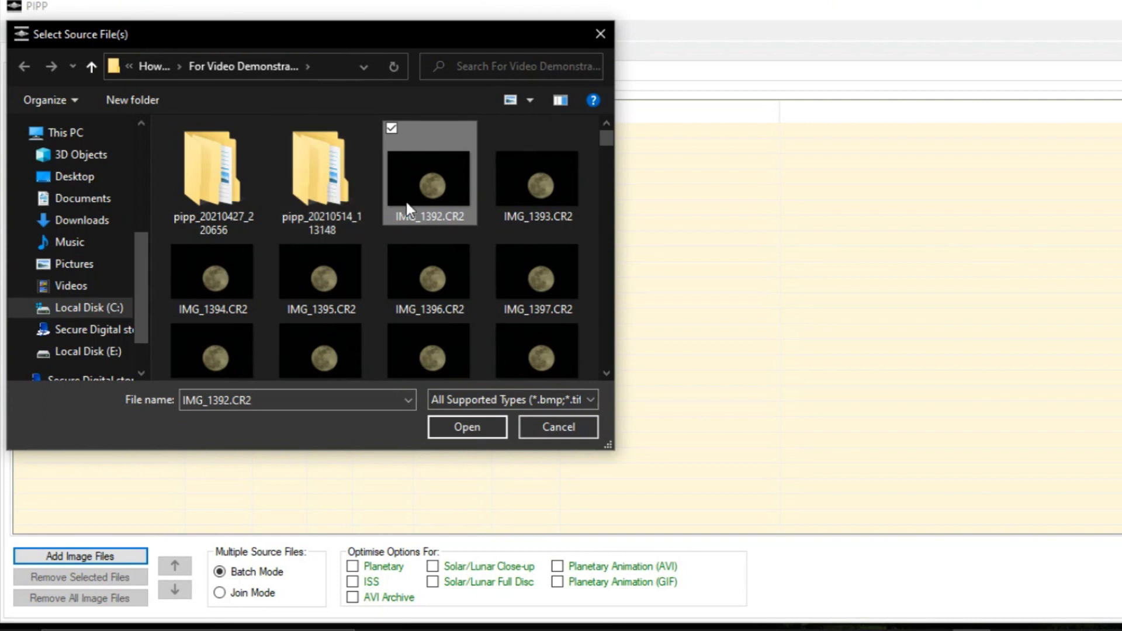
key("ctrl+a")
left_click(340, 186, "ctrl")
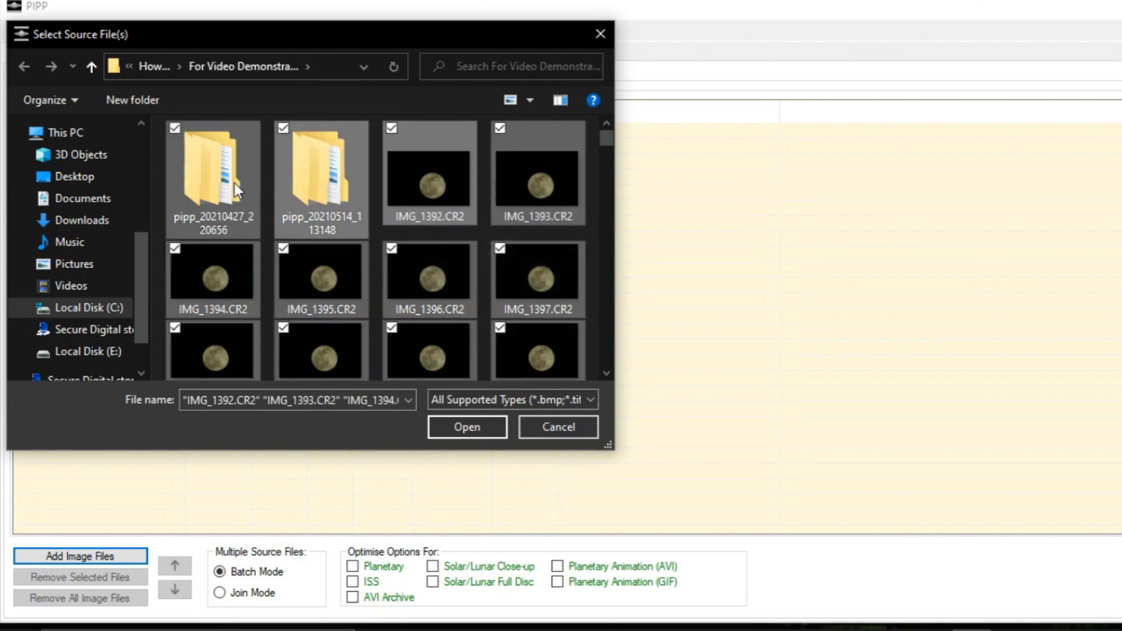
left_click(220, 191, "ctrl")
left_click(457, 428)
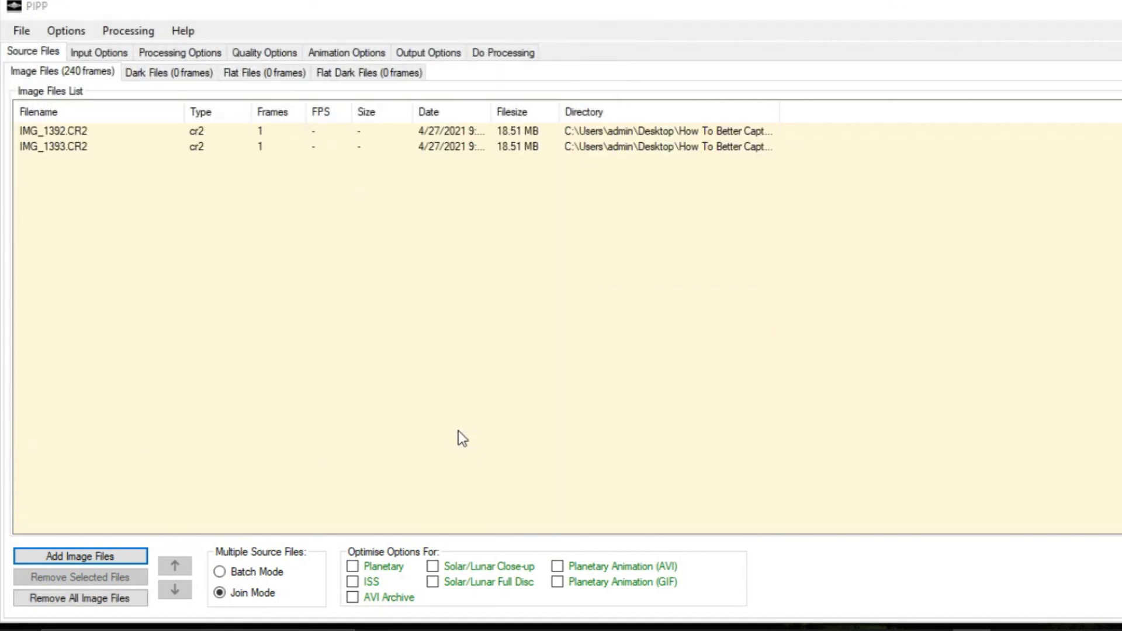
Close the output frame preview and optimise the options for Solar/Lunar Full Disc.
left_click(723, 370)
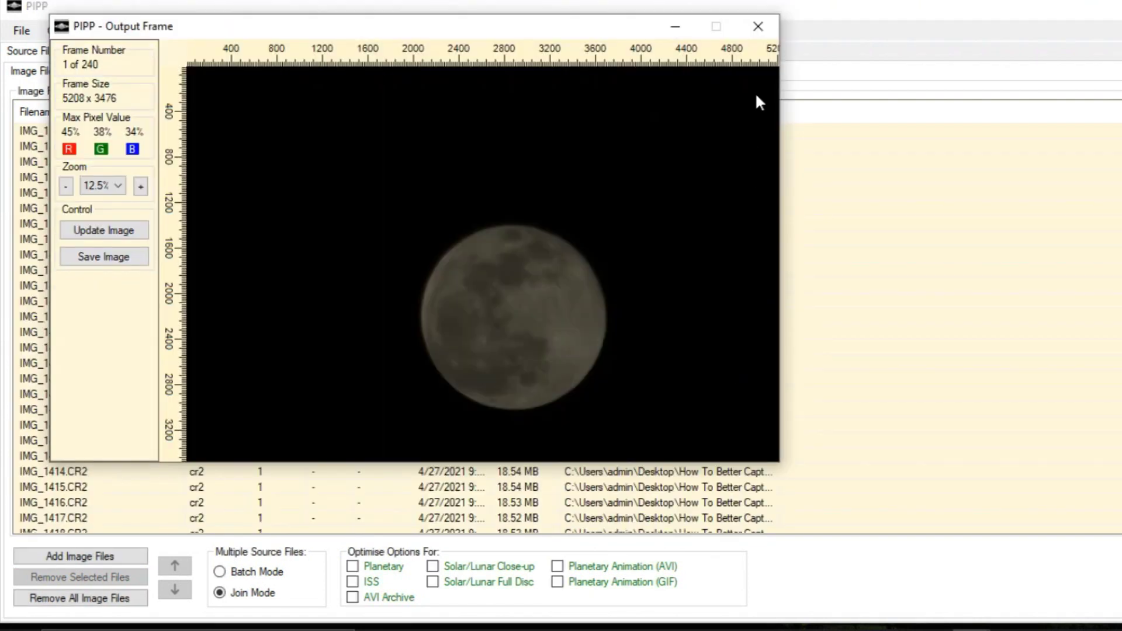
left_click(758, 26)
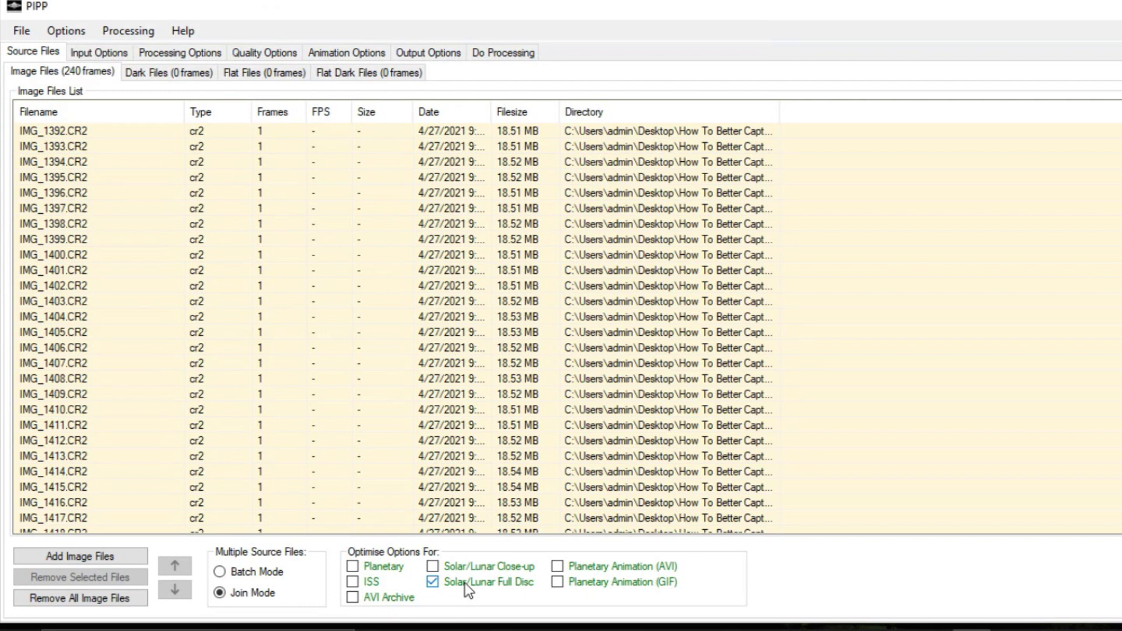
Disable the colour-to-monochrome conversion and the cropping in the processing options.
left_click(98, 53)
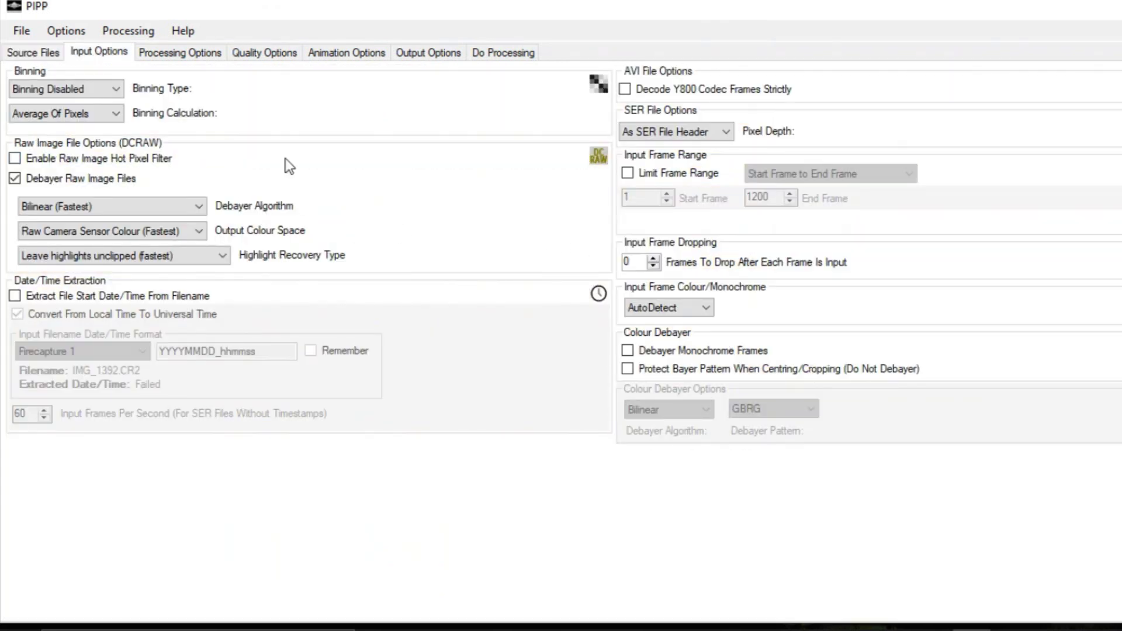
left_click(180, 54)
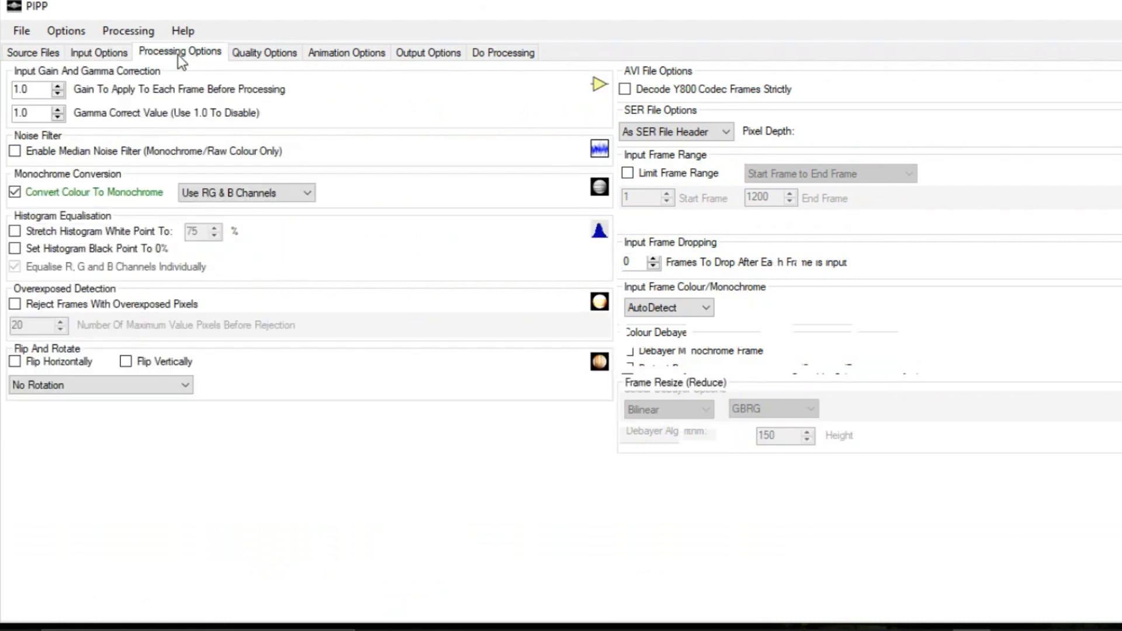
left_click(88, 193)
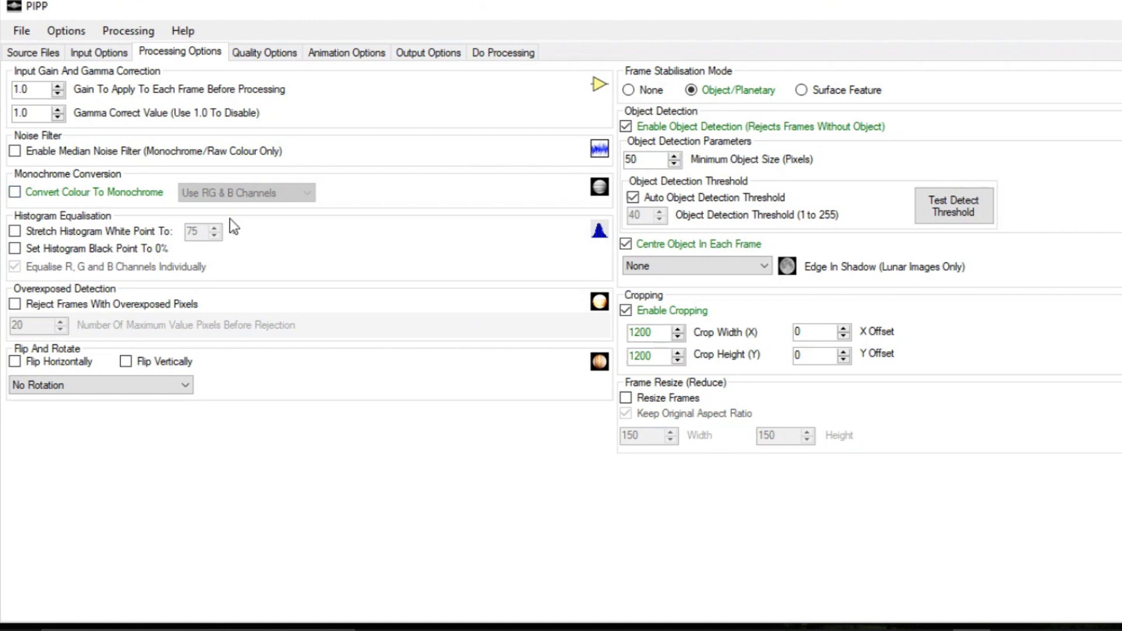
left_click(651, 317)
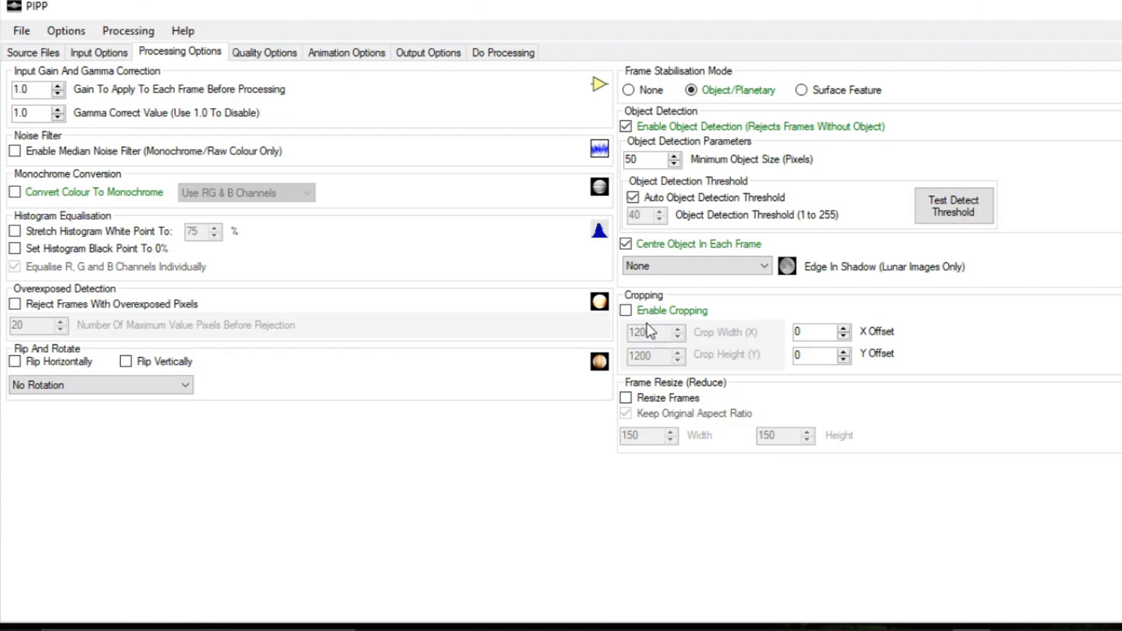
Limit the output to the best quality frames, with the number of frames to keep set to 220.
left_click(253, 49)
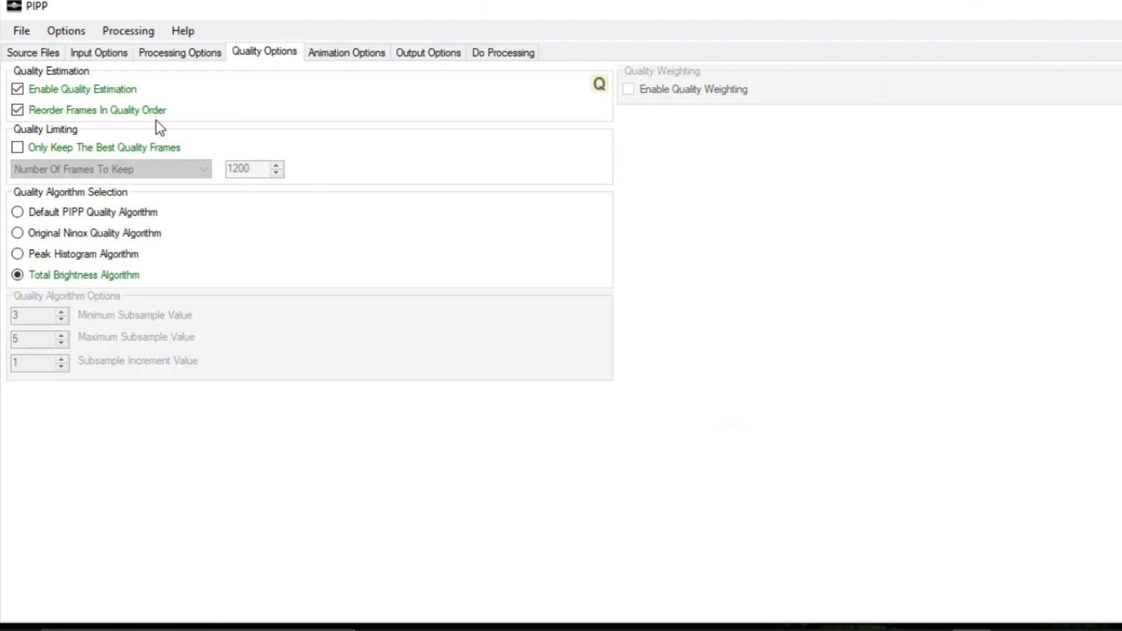
left_click(89, 151)
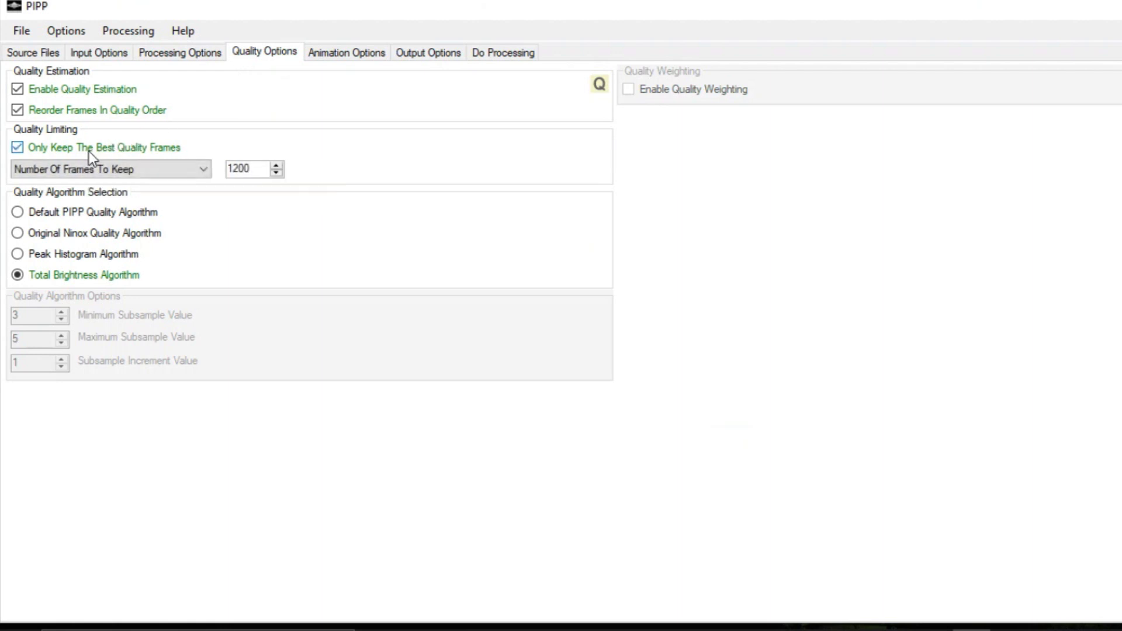
left_click(90, 169)
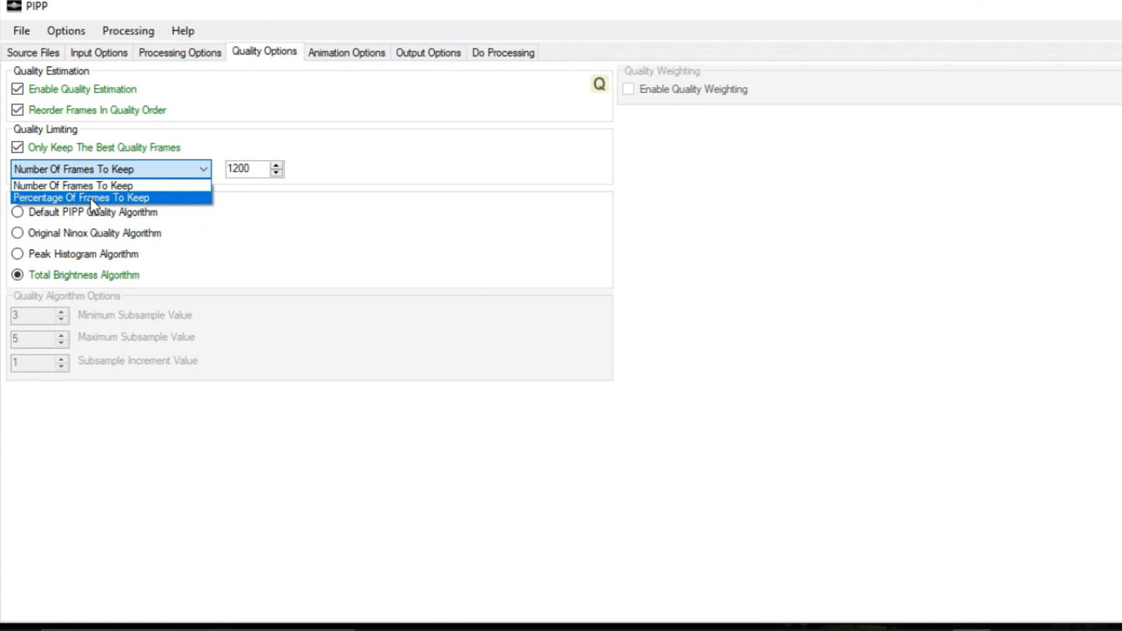
left_click(87, 186)
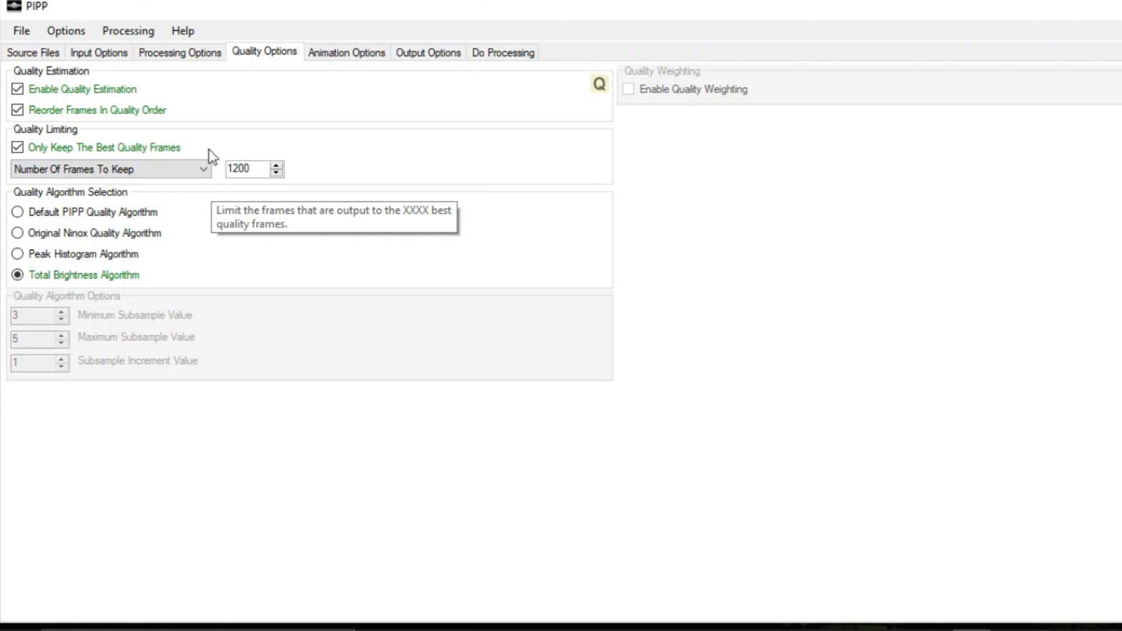
left_click_drag(258, 169, 219, 170)
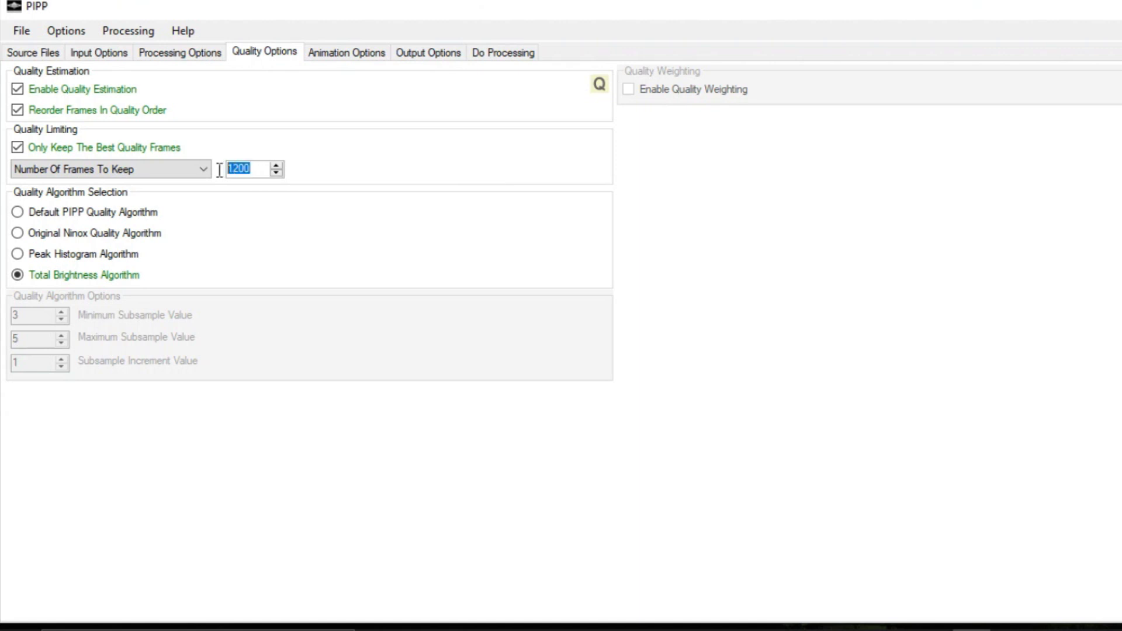
type("220")
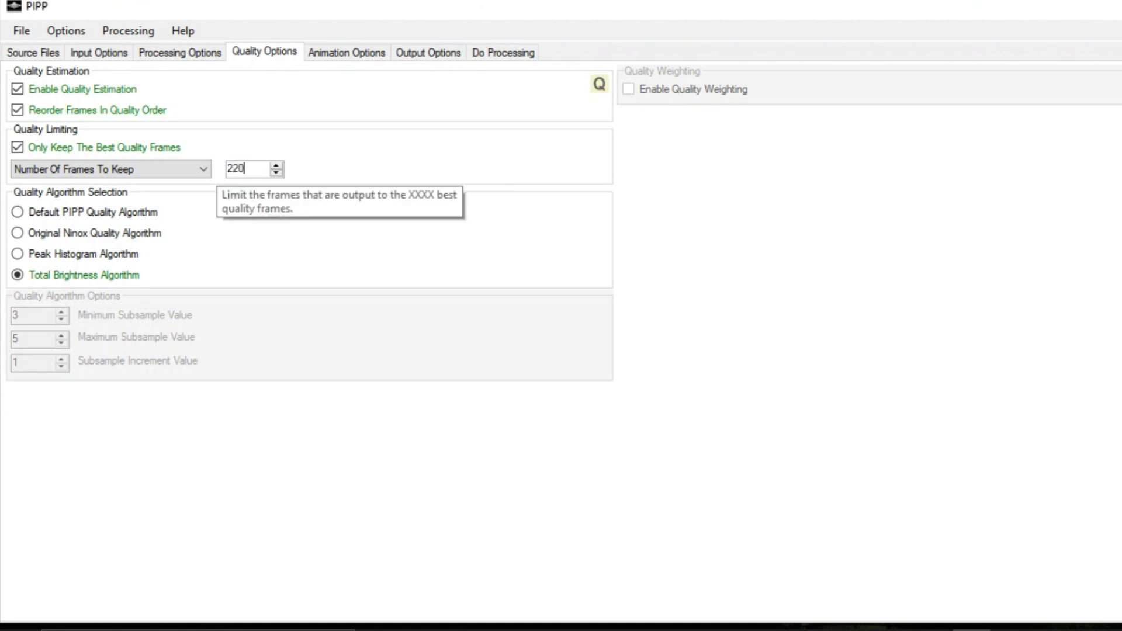
left_click(152, 171)
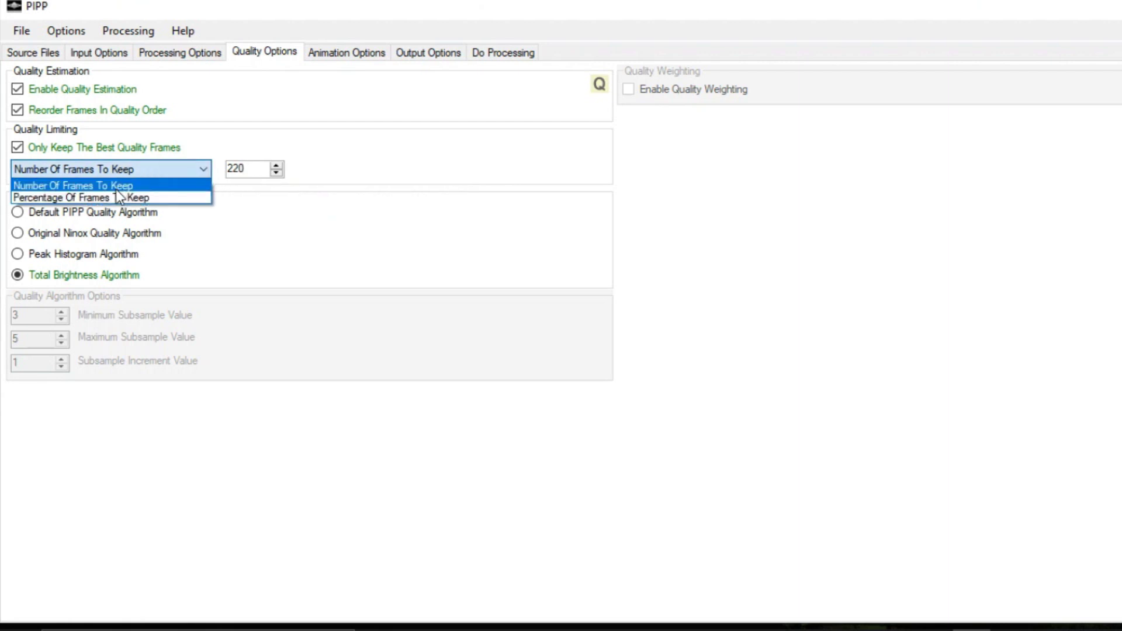
left_click(117, 167)
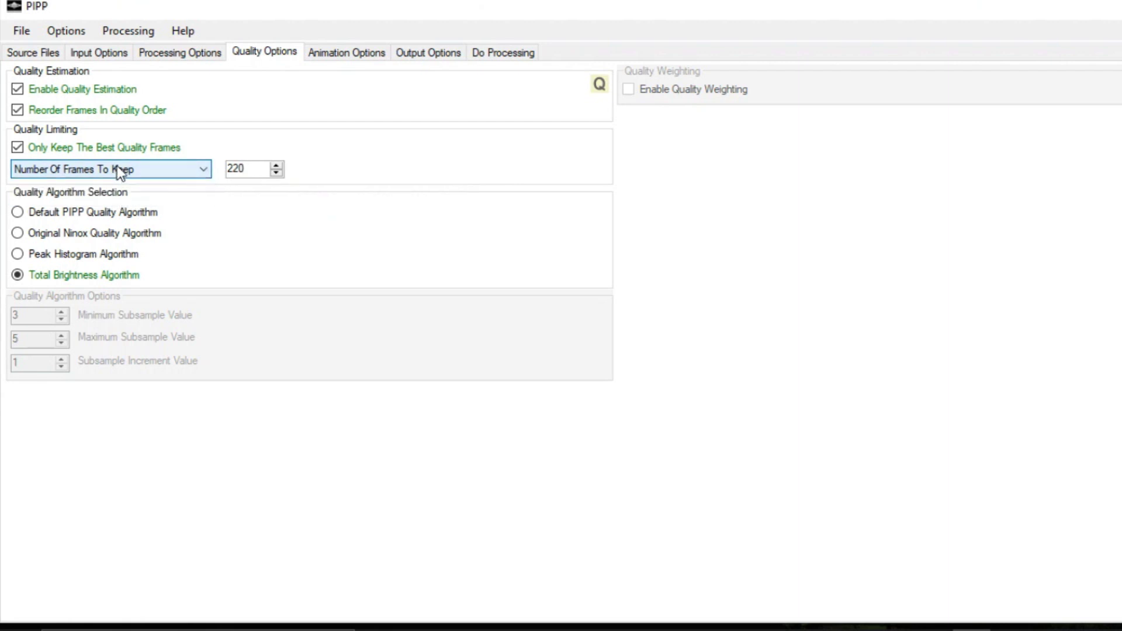
Check the TIFF output options and start processing the moon frames.
left_click(411, 53)
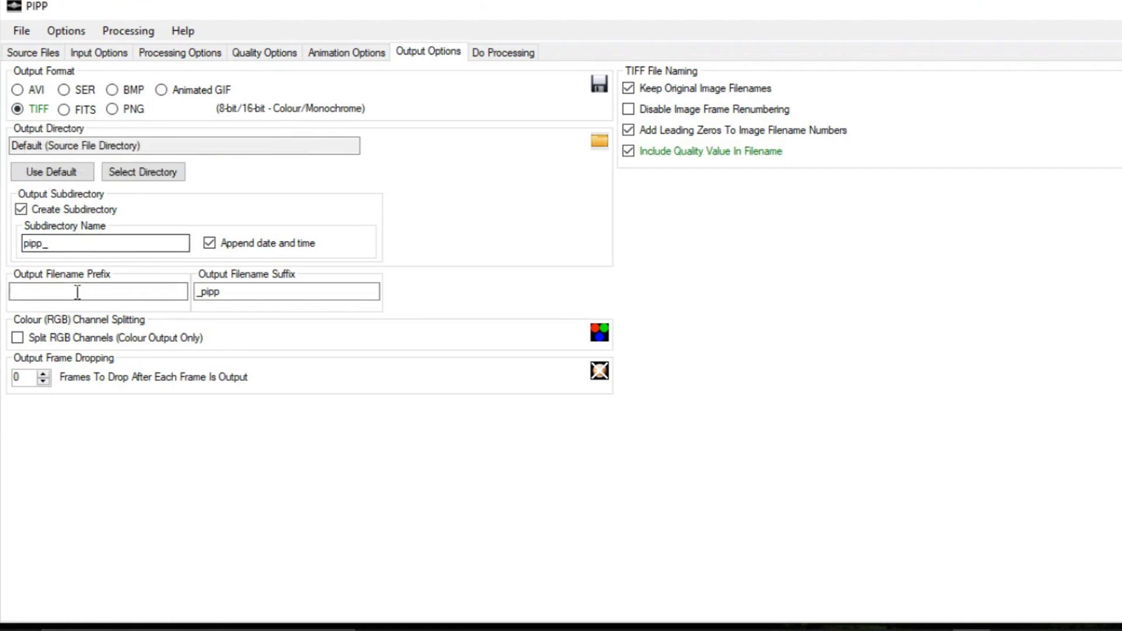
left_click(488, 61)
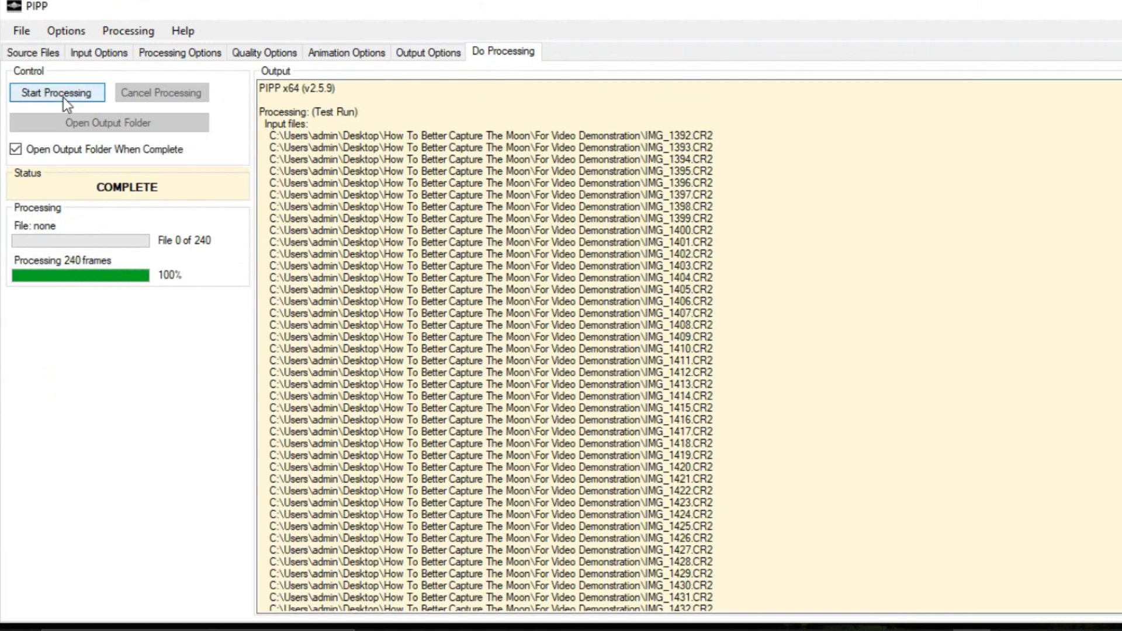
left_click(63, 97)
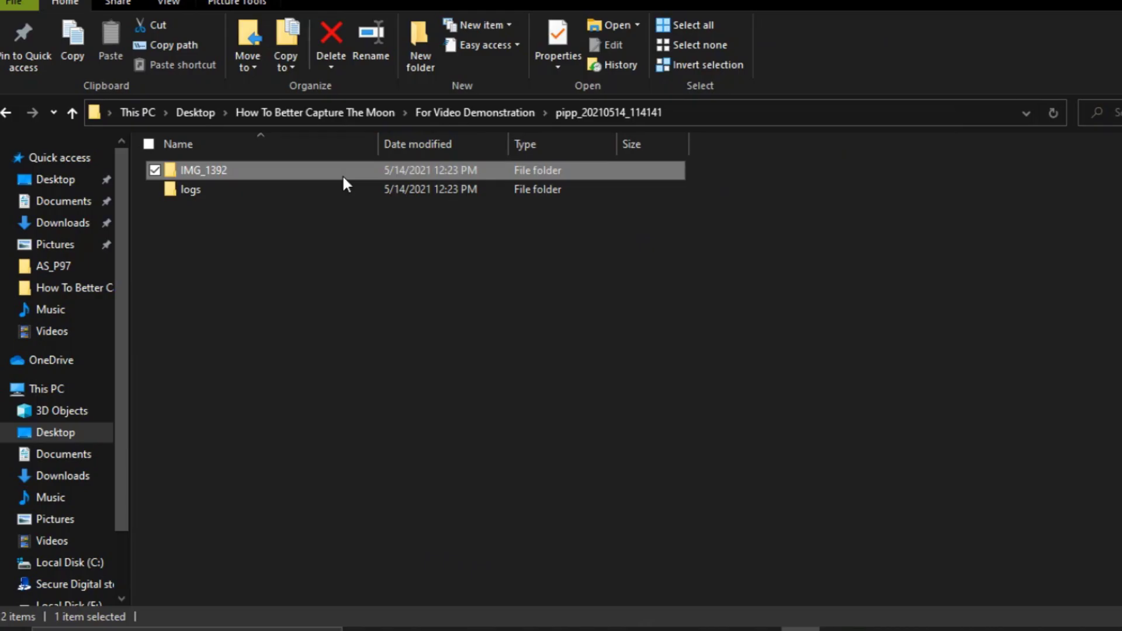
Open the IMG_1392 output folder and look over the quality-ranked TIFF frames.
mouse_move(342, 174)
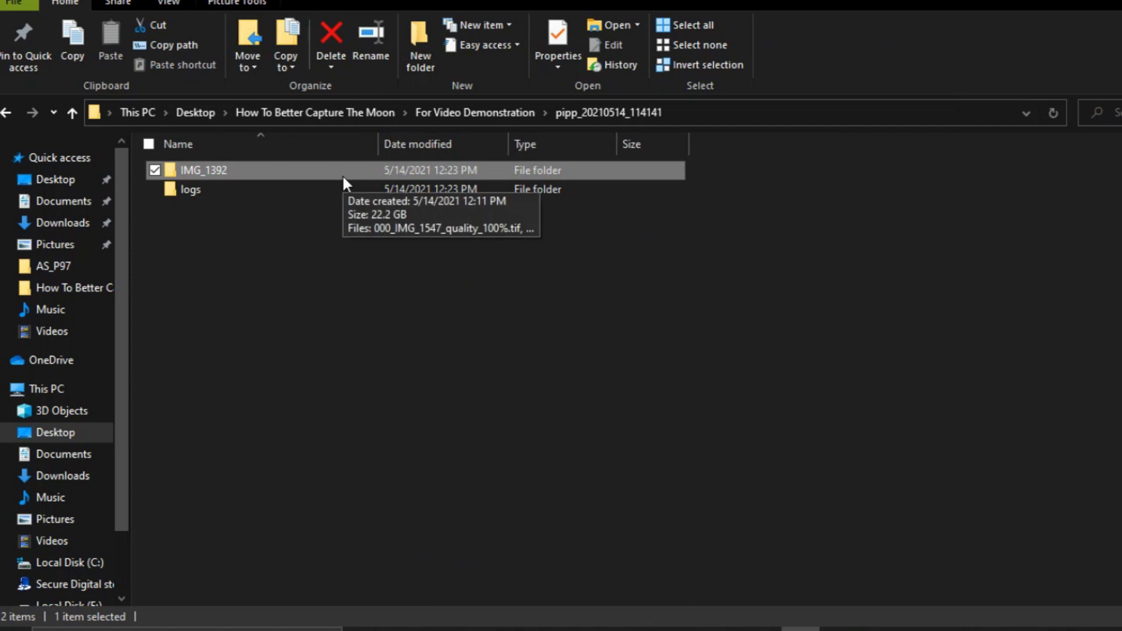
double_click(357, 168)
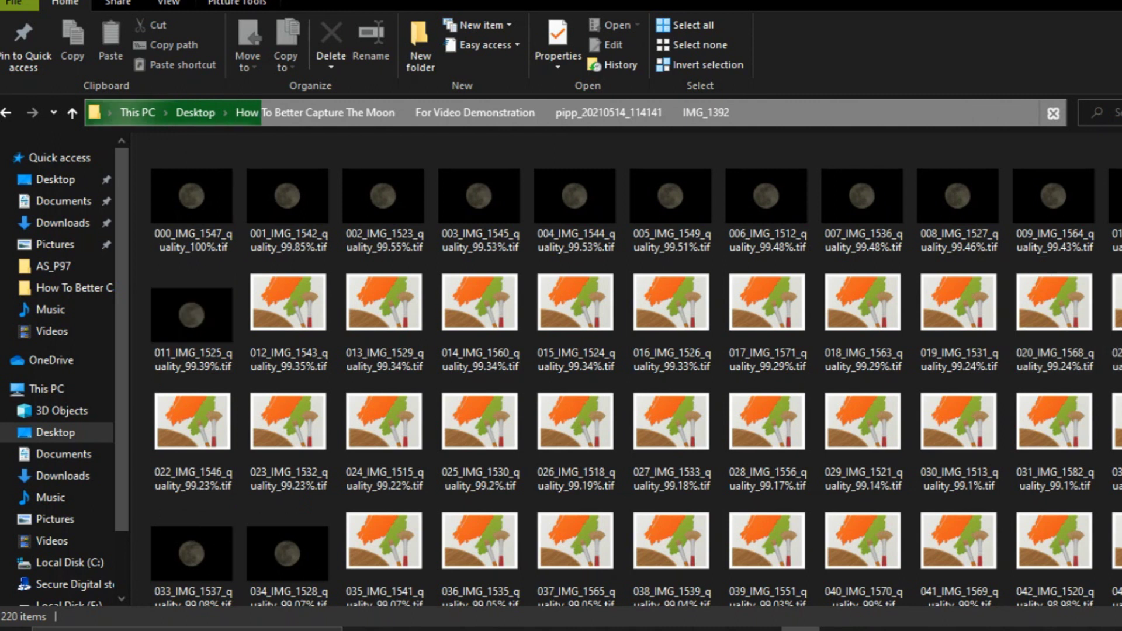
scroll(1031, 211, "down", 5)
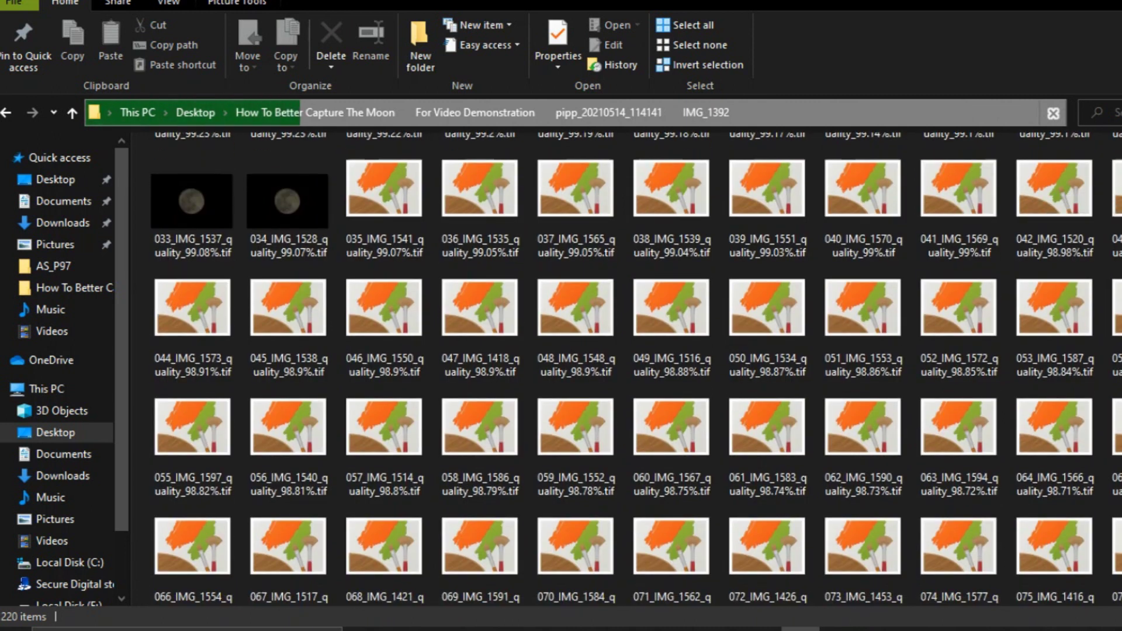
scroll(1032, 211, "up", 5)
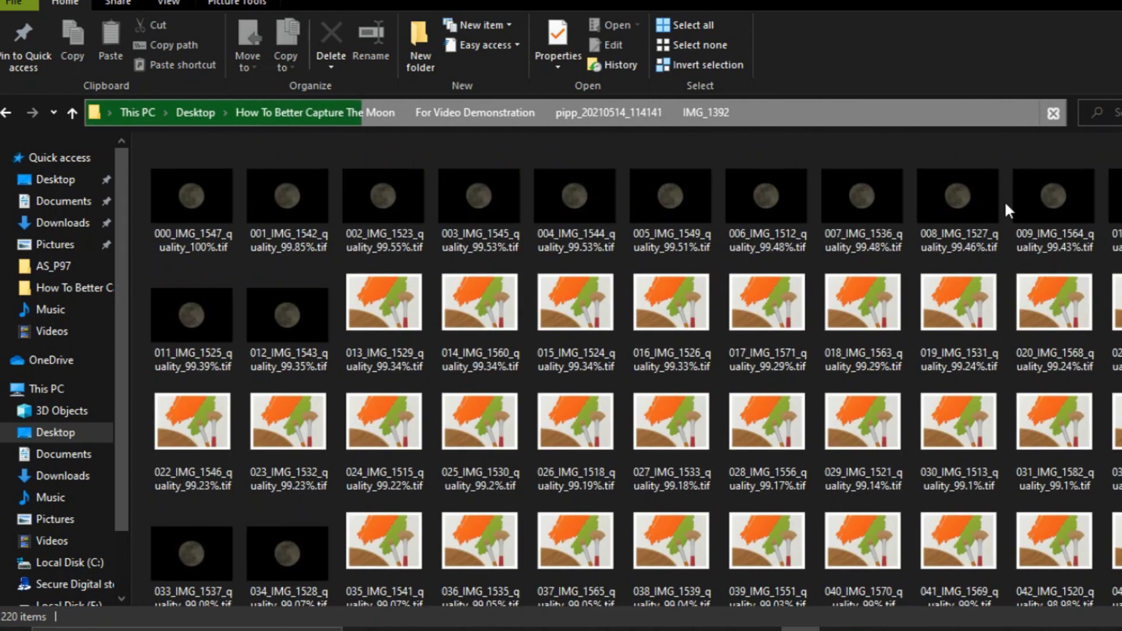
View the top-ranked TIFF frame at full size and advance to the following image.
left_click(219, 198)
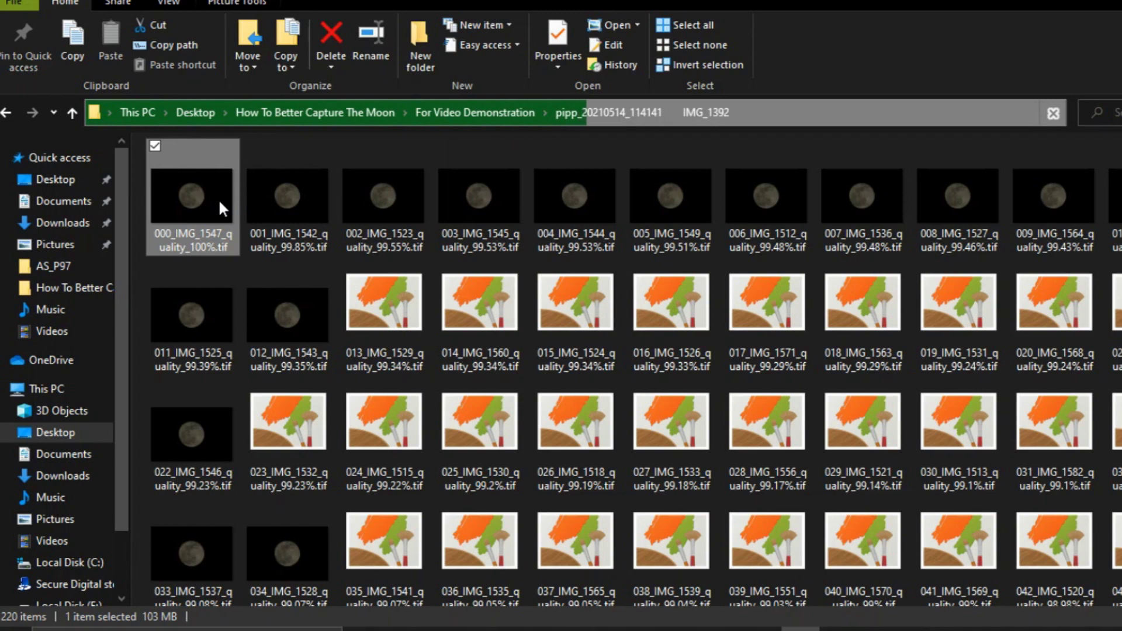
double_click(218, 199)
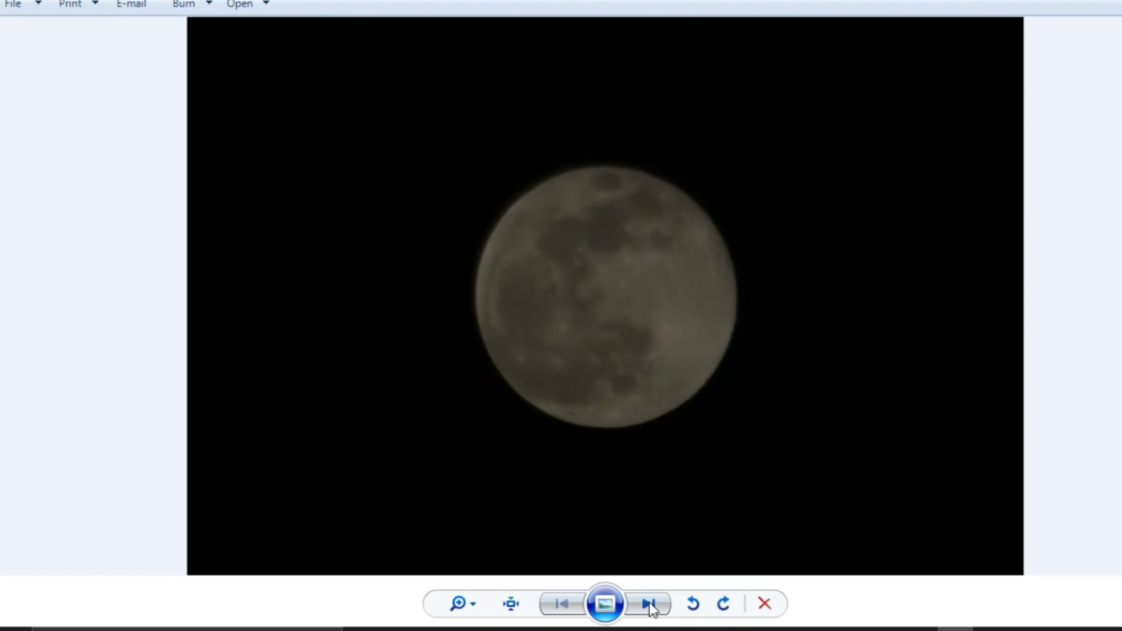
left_click(652, 606)
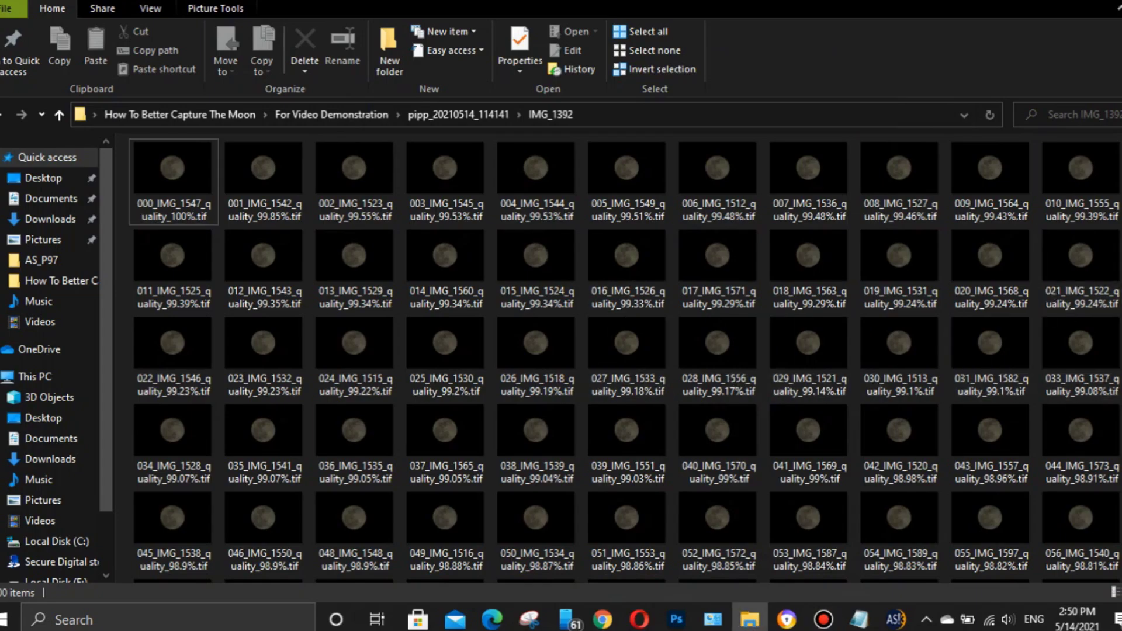
Check the remaining moon frames in the IMG_1392 folder from start to end.
scroll(1116, 263, "down", 5)
scroll(1117, 263, "up", 3)
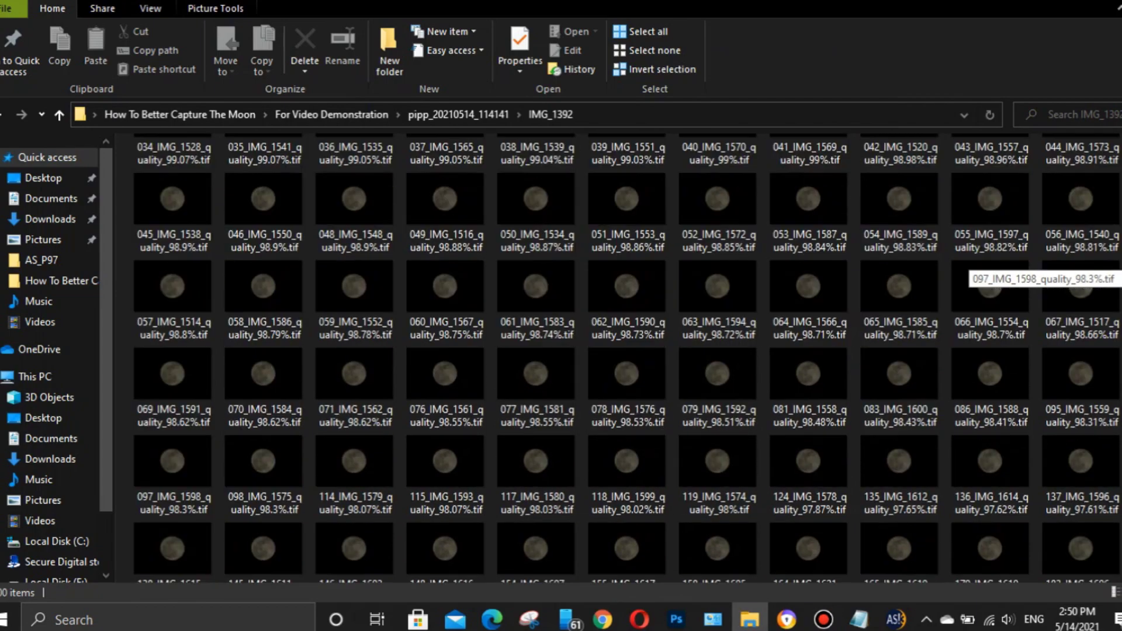
scroll(1046, 246, "up", 2)
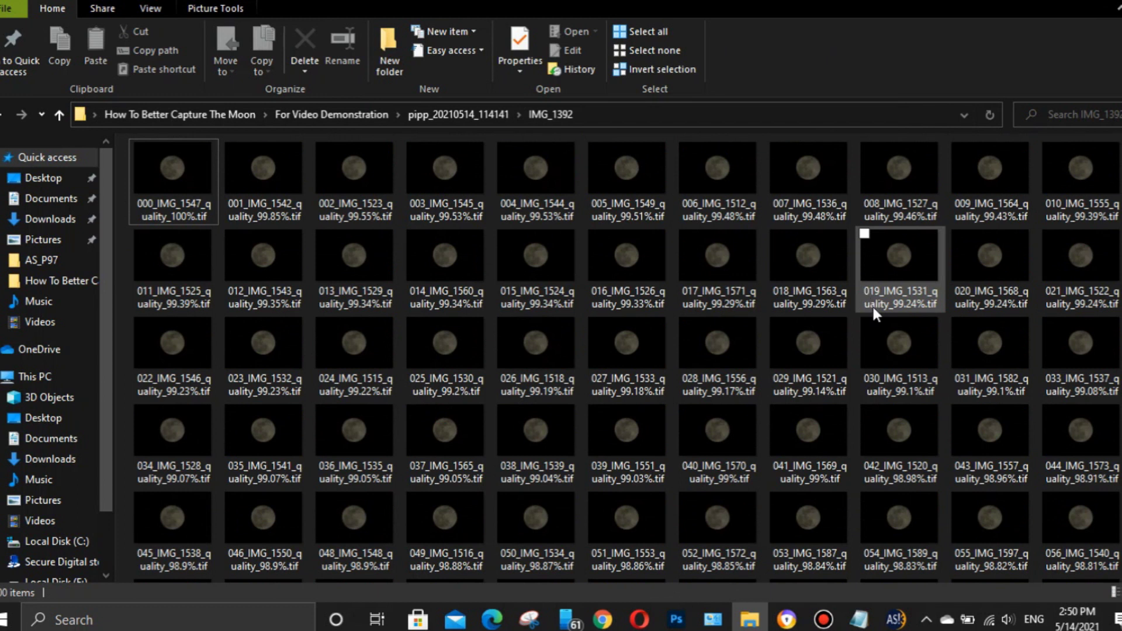
mouse_move(873, 307)
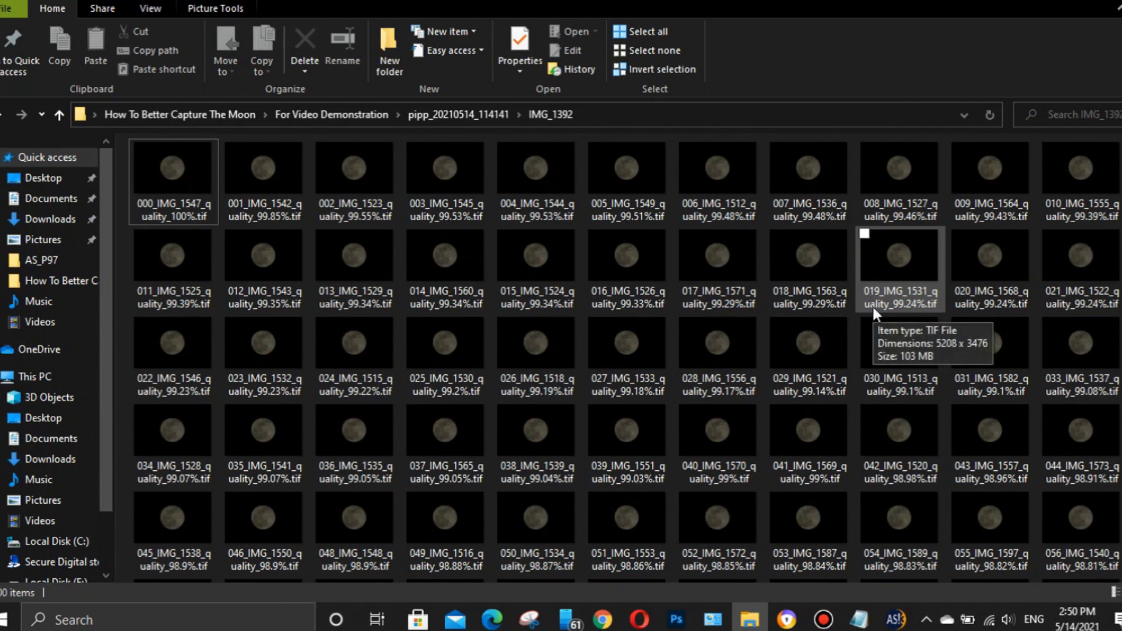
Load all TIFF frames from the IMG_1392 folder into AutoStakkert.
left_click(895, 619)
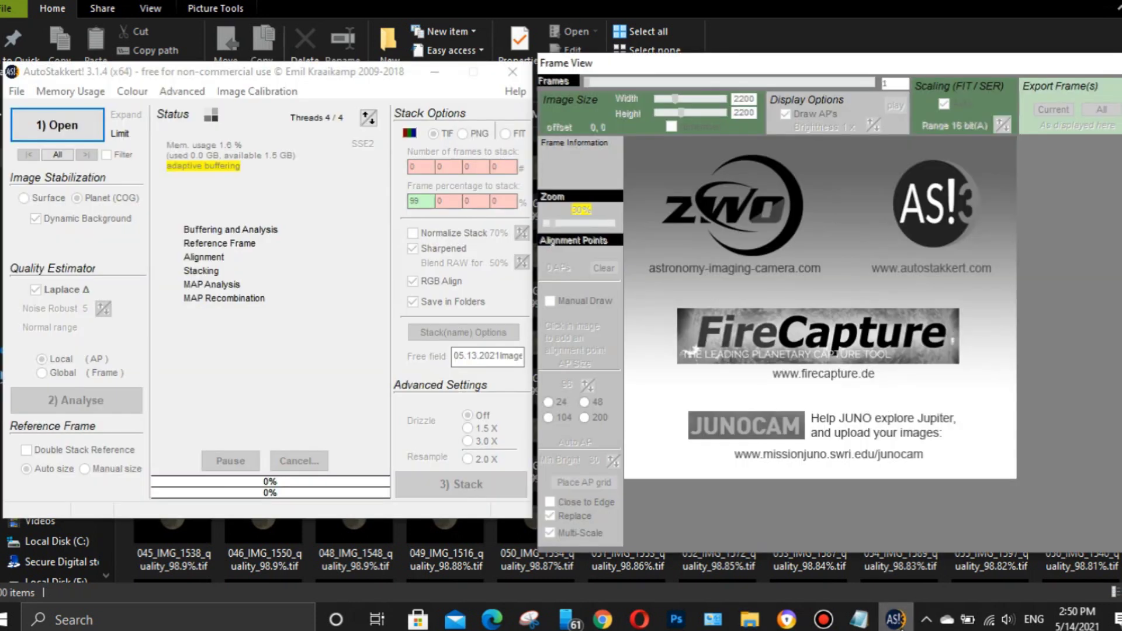
left_click(750, 619)
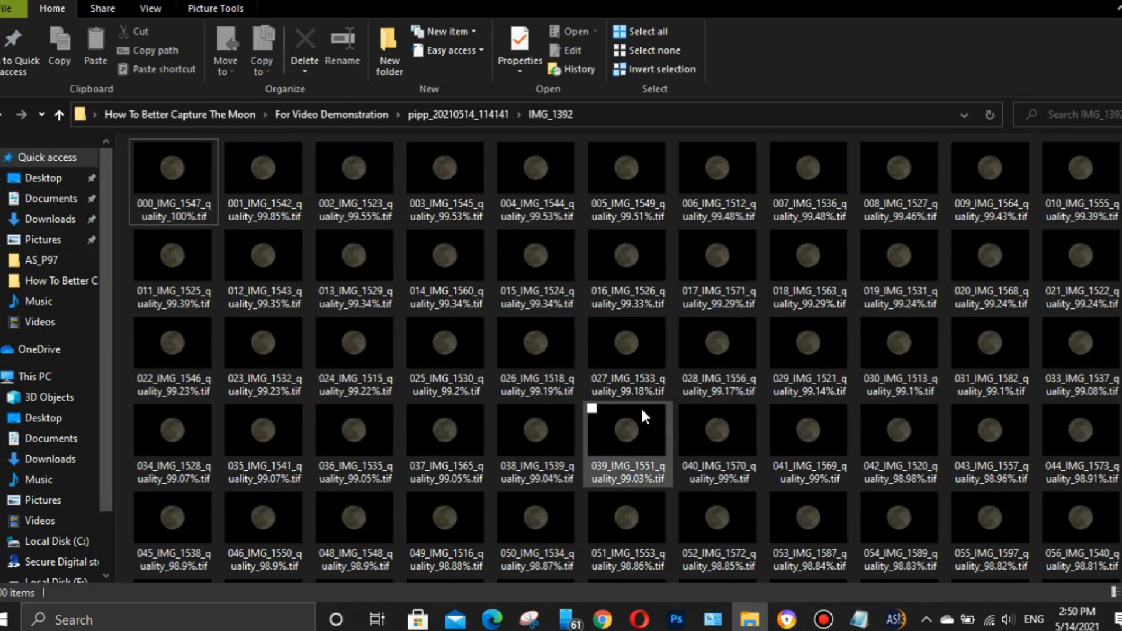
key("ctrl+a")
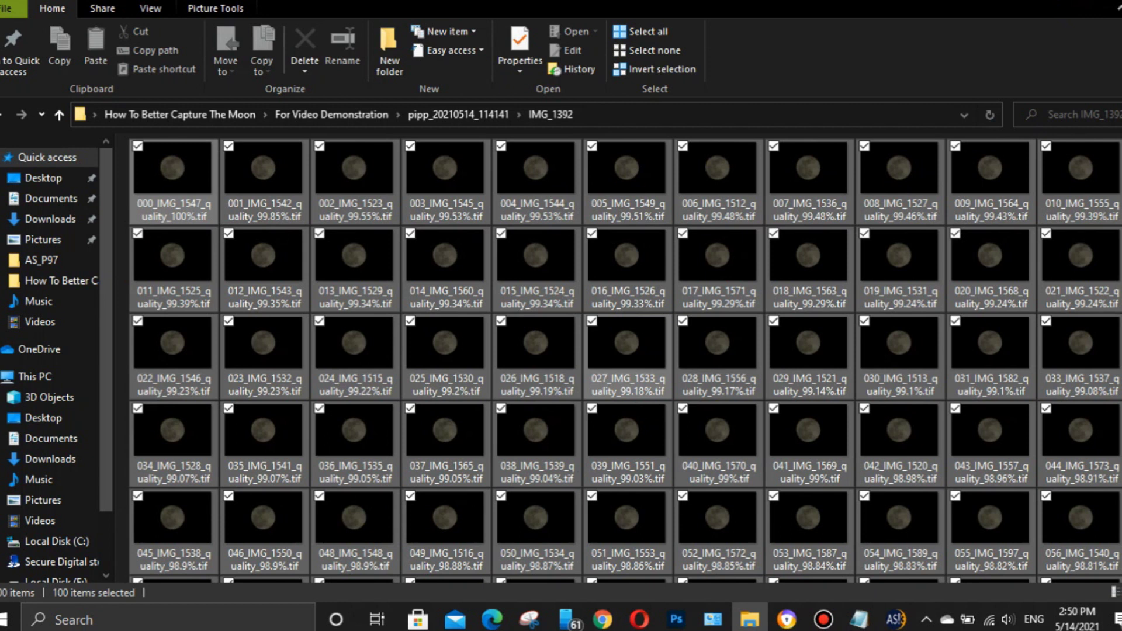
left_click(1097, 3)
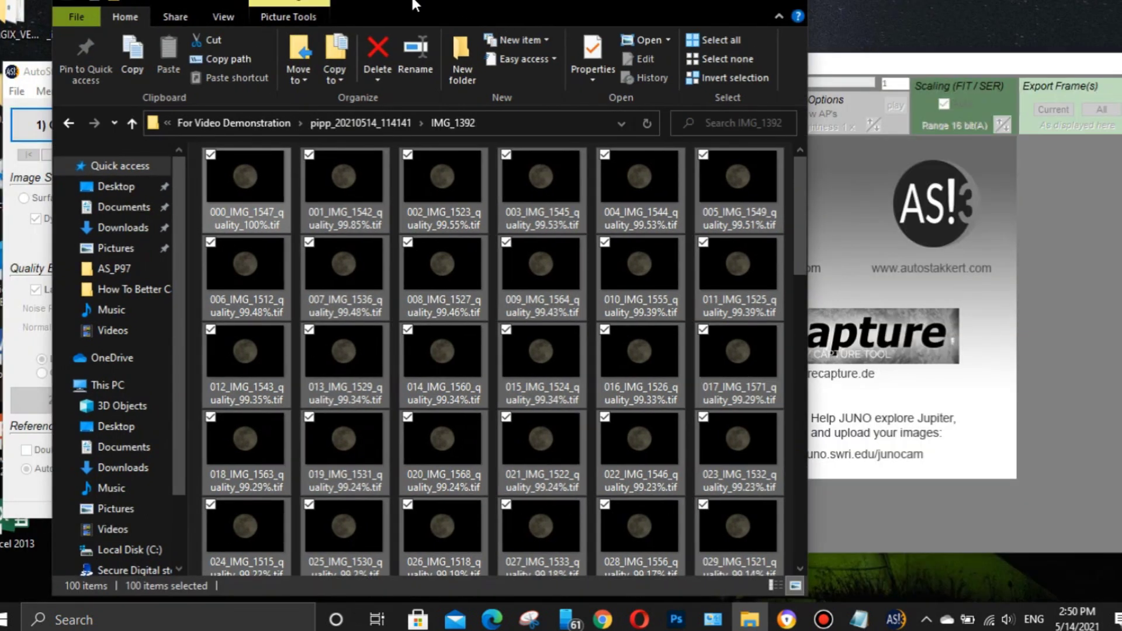
left_click_drag(415, 4, 900, 51)
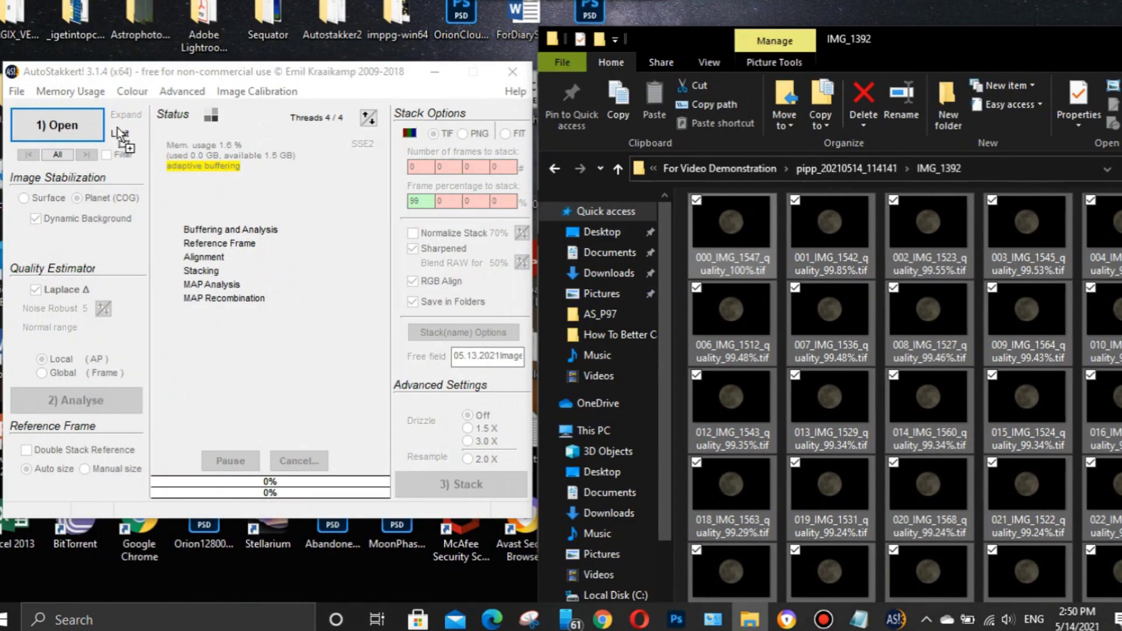
left_click_drag(75, 128, 76, 130)
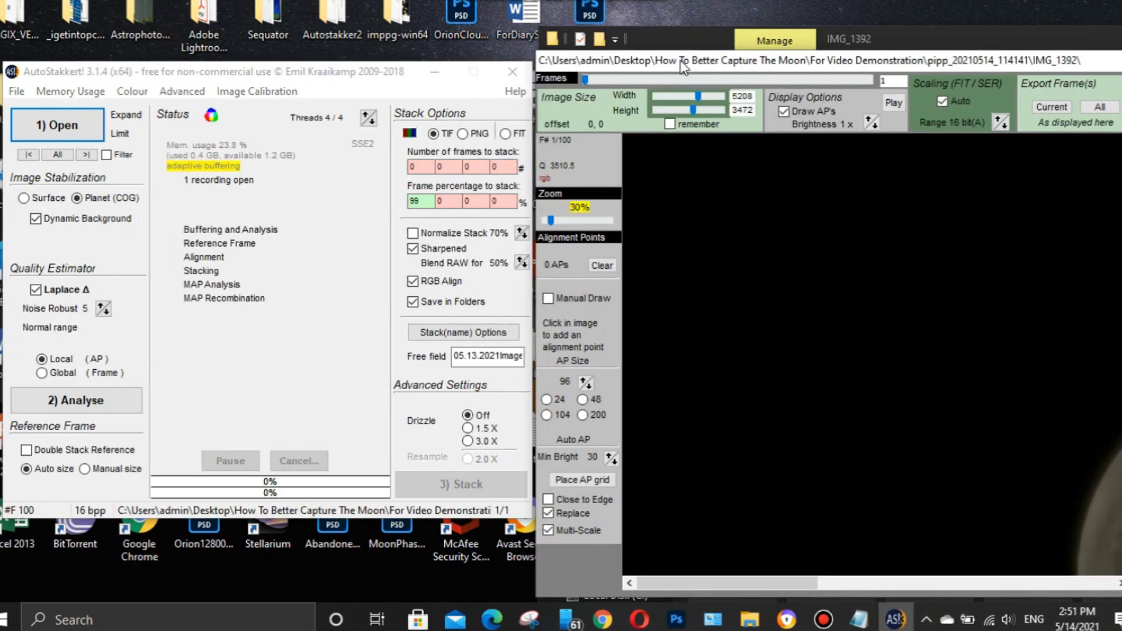
Place an automatic alignment point grid over the moon with AP size 96 and minimum brightness 30.
left_click_drag(683, 65, 623, 41)
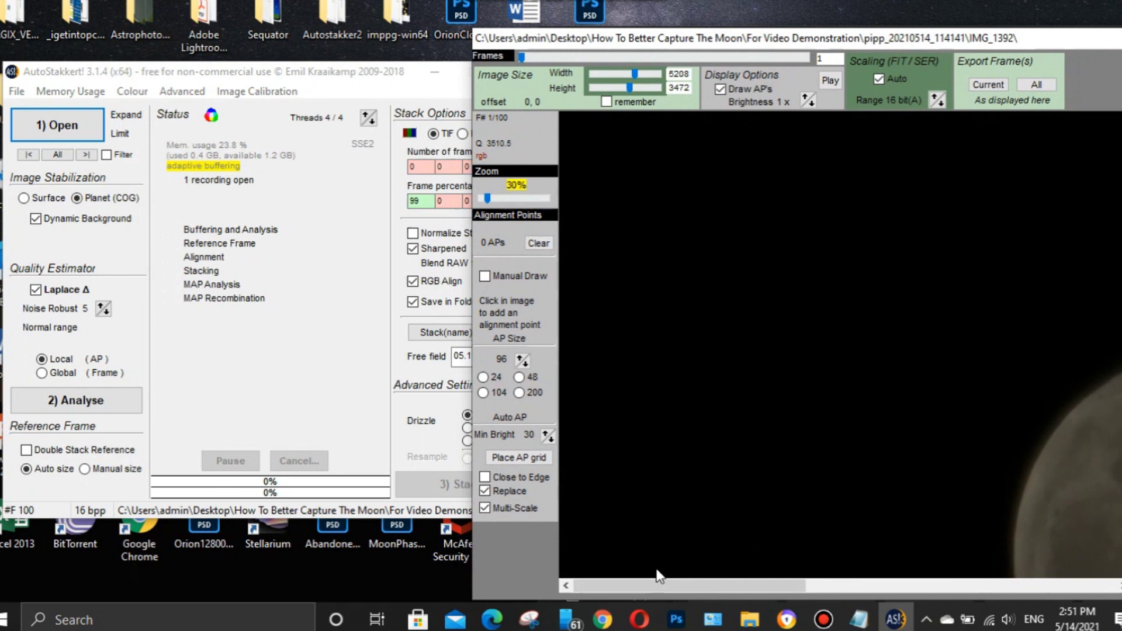
left_click_drag(693, 584, 858, 591)
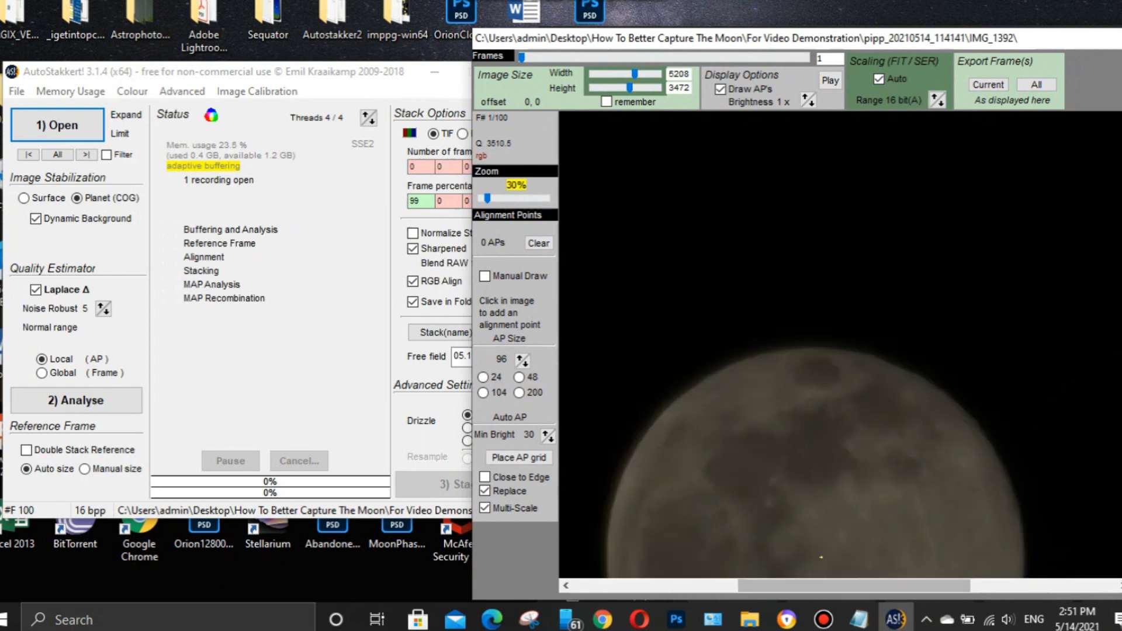
scroll(813, 374, "down", 3)
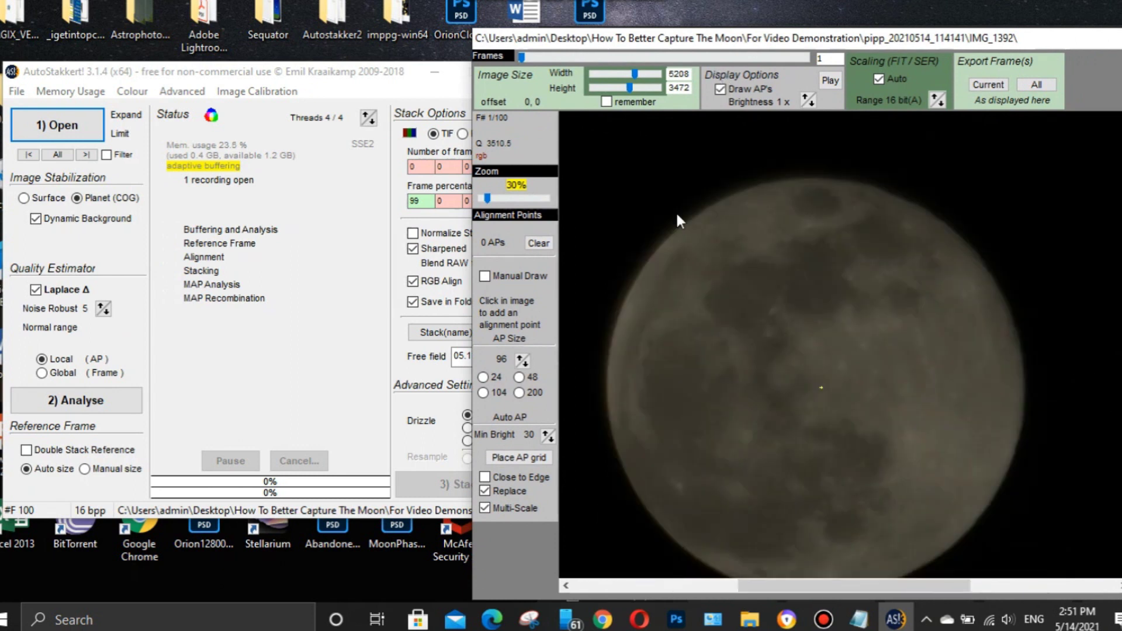
left_click(513, 459)
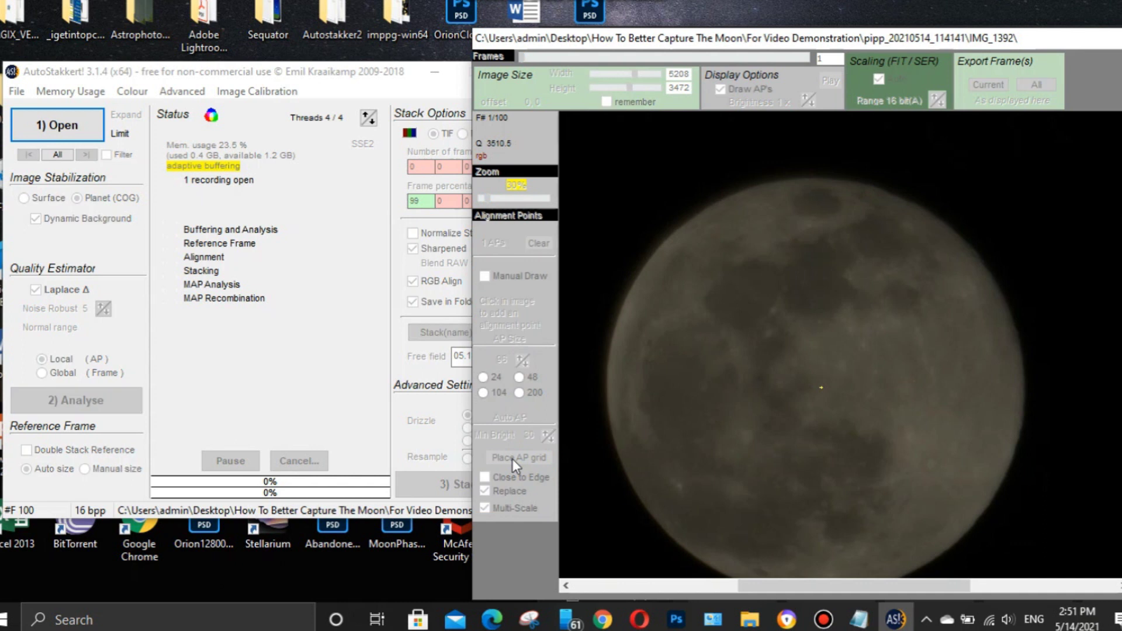
left_click(512, 459)
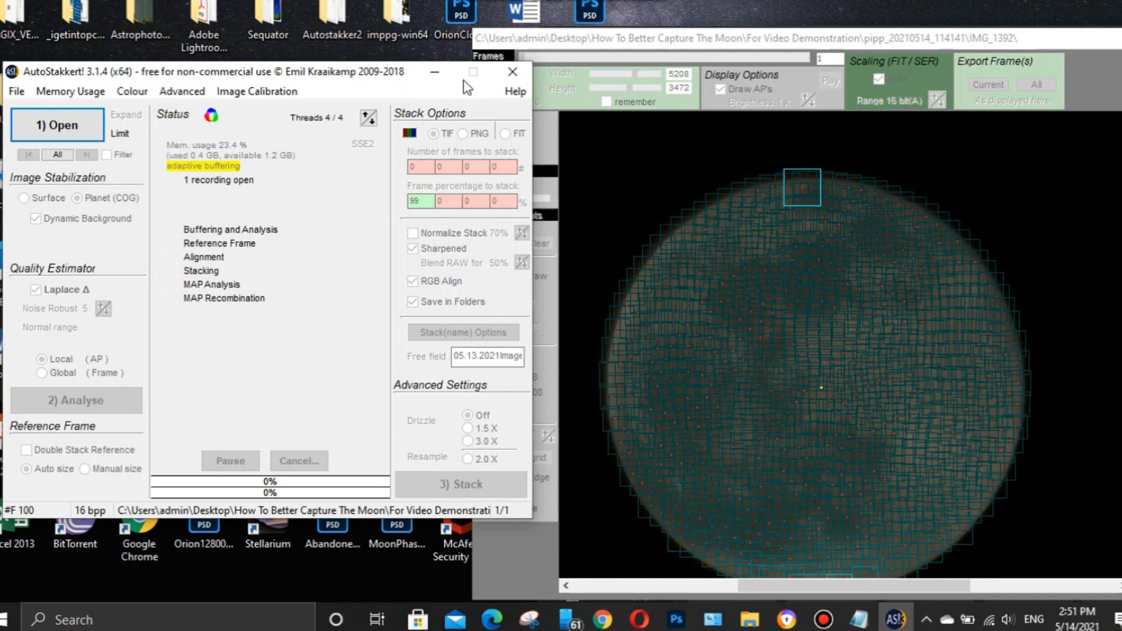
left_click(682, 342)
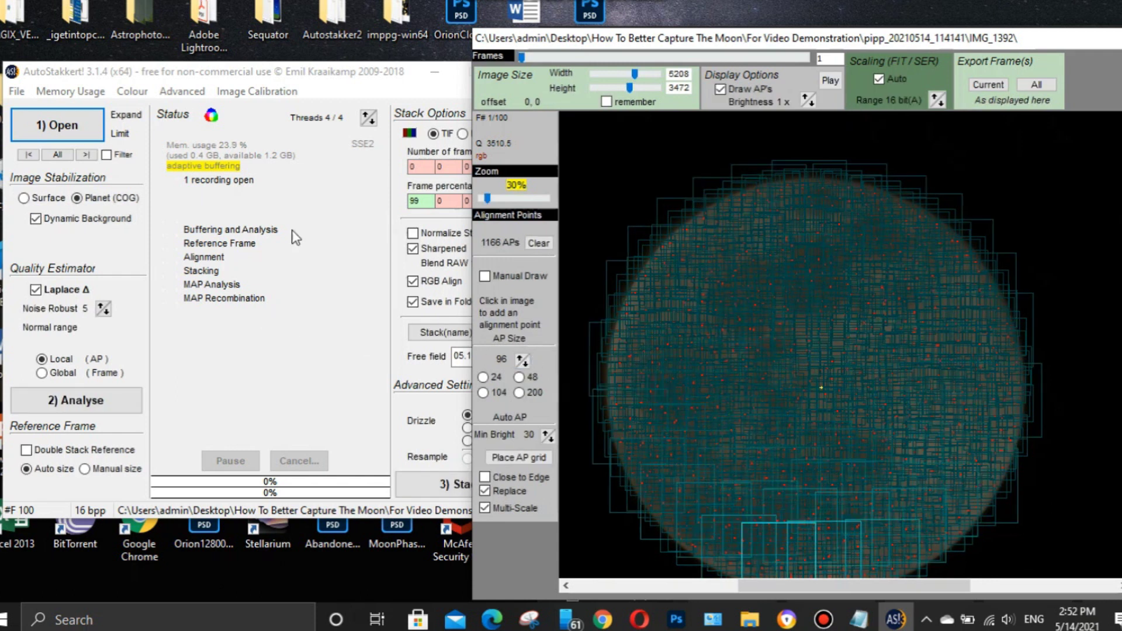
Set the frame percentage to stack to 100 and turn off RGB Align, keeping the sharpened output enabled.
left_click(324, 86)
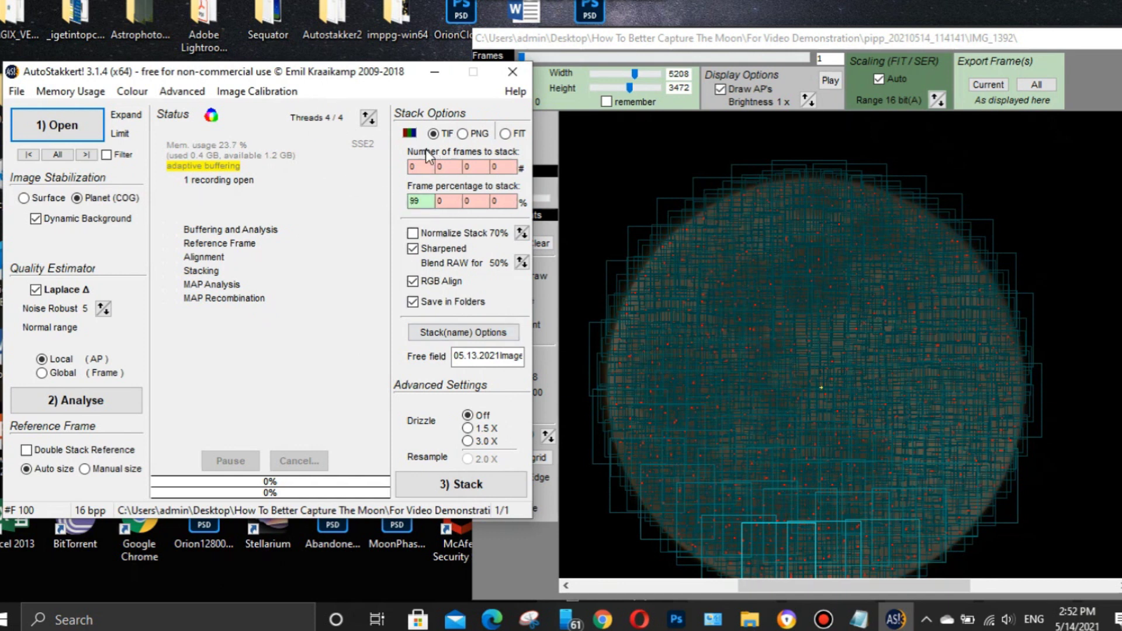
left_click(423, 200)
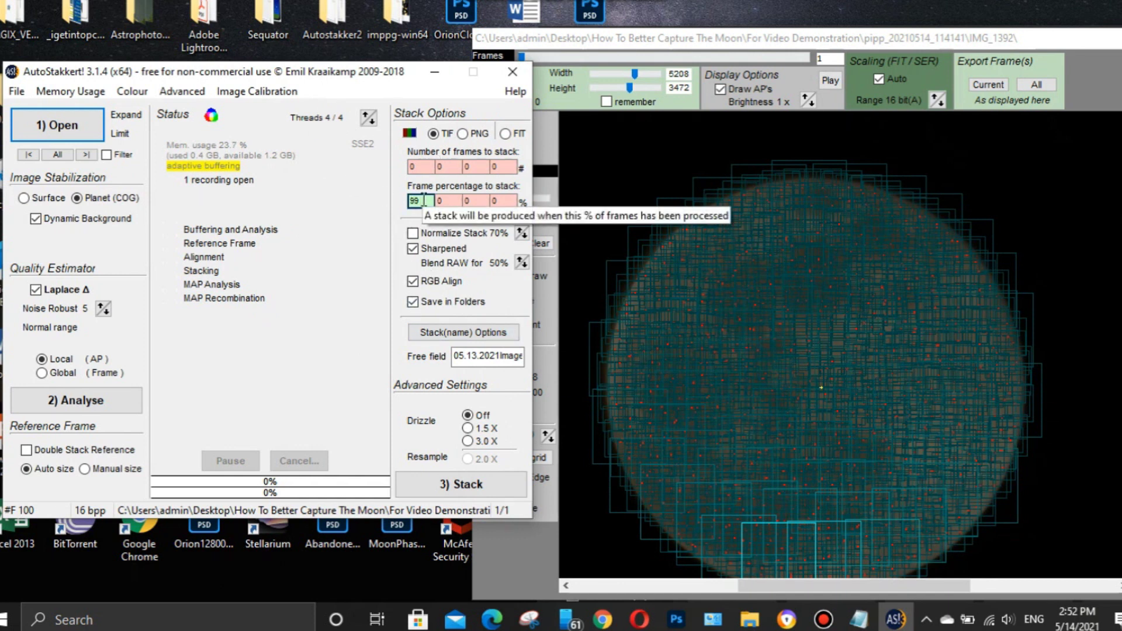
key("BackSpace")
key("BackSpace")
type("100")
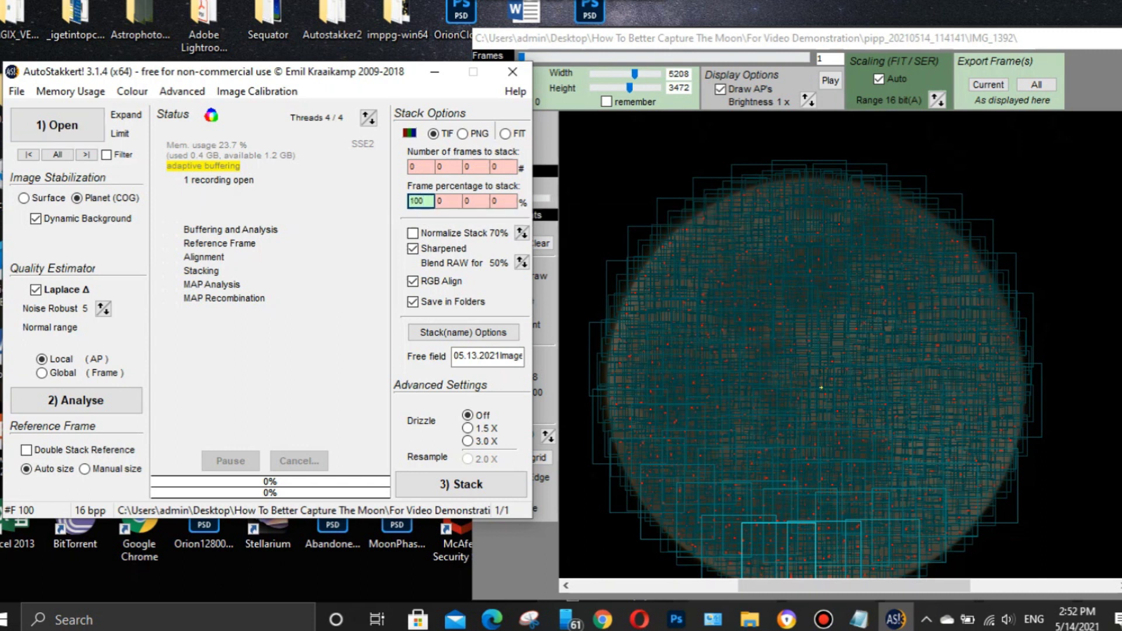
left_click(442, 282)
left_click(428, 201)
left_click(413, 249)
left_click(413, 249)
Replace the free field text with "Moon" and start stacking the frames.
left_click(477, 358)
double_click(476, 357)
type("mOO")
double_click(474, 356)
type("Moon")
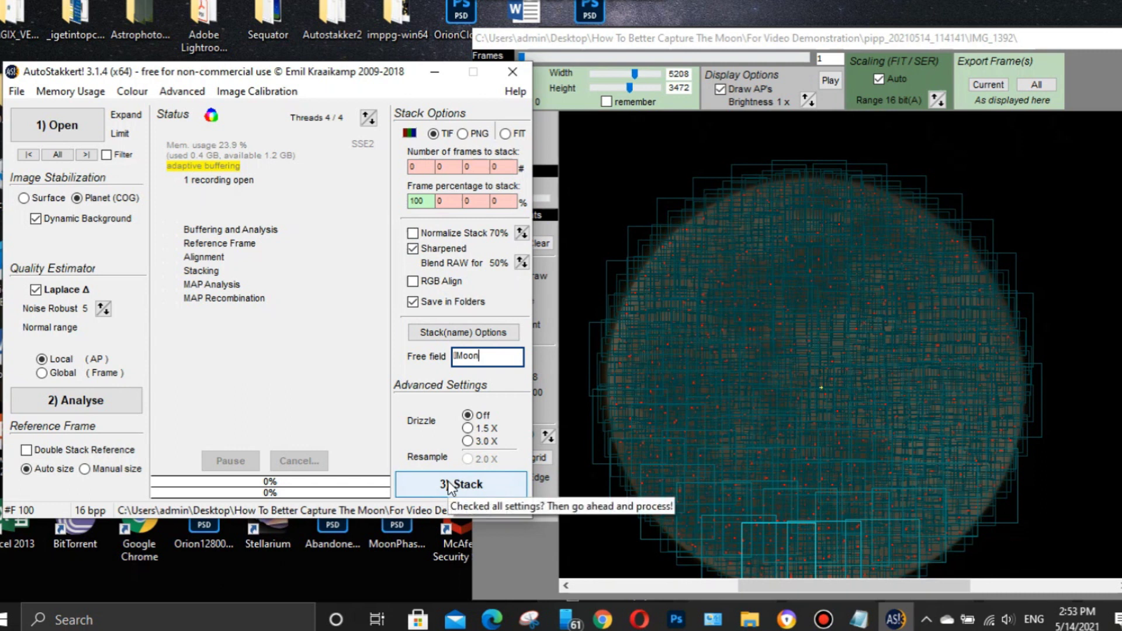
left_click(448, 485)
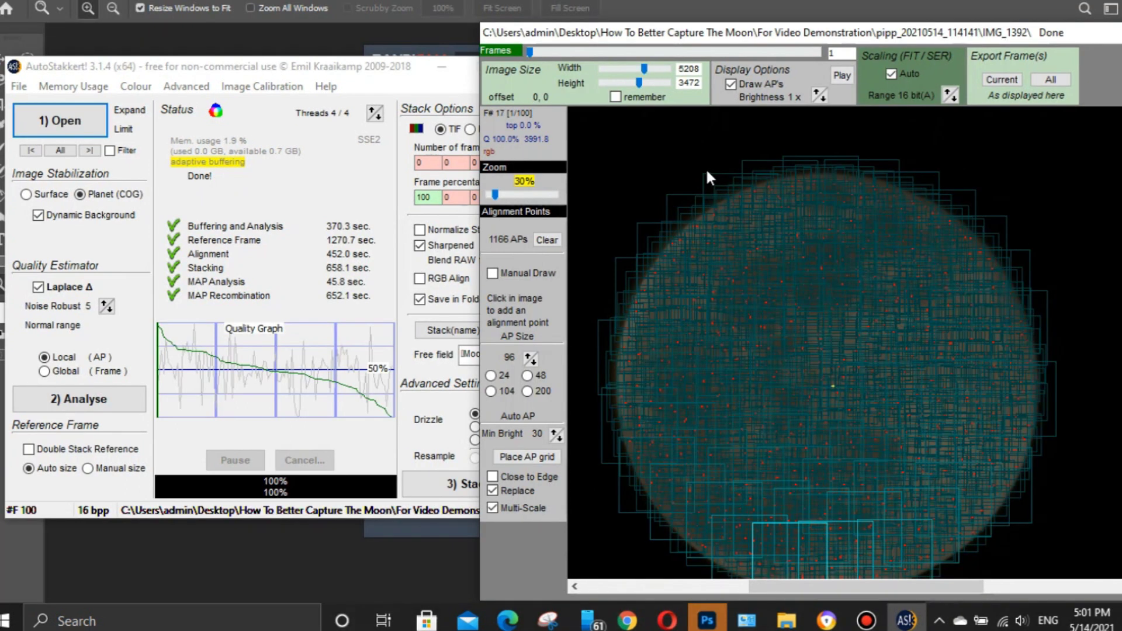
Switch to the AS_P100 output folder in File Explorer and look over the plain and sharpened stacked TIFF files.
key("alt+Tab")
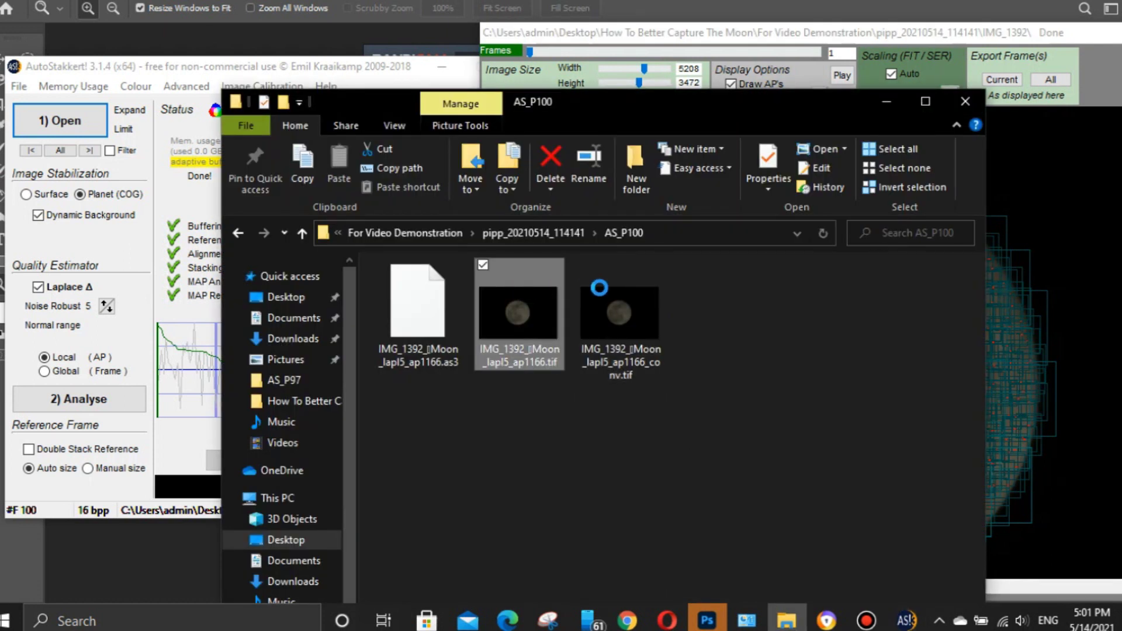
left_click(601, 291)
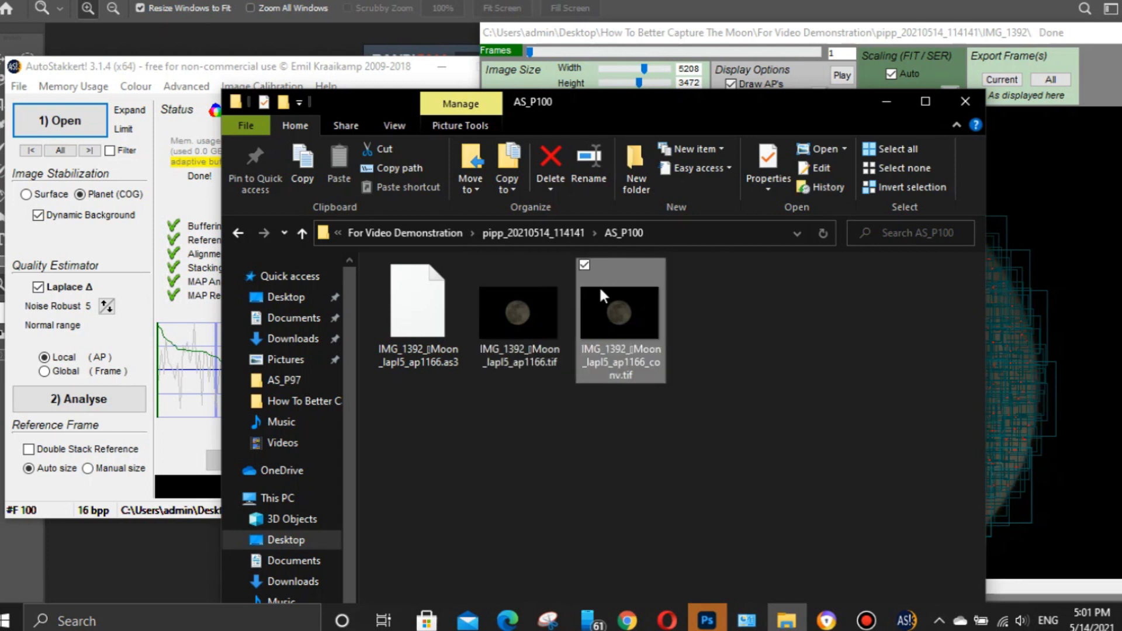
left_click(537, 324)
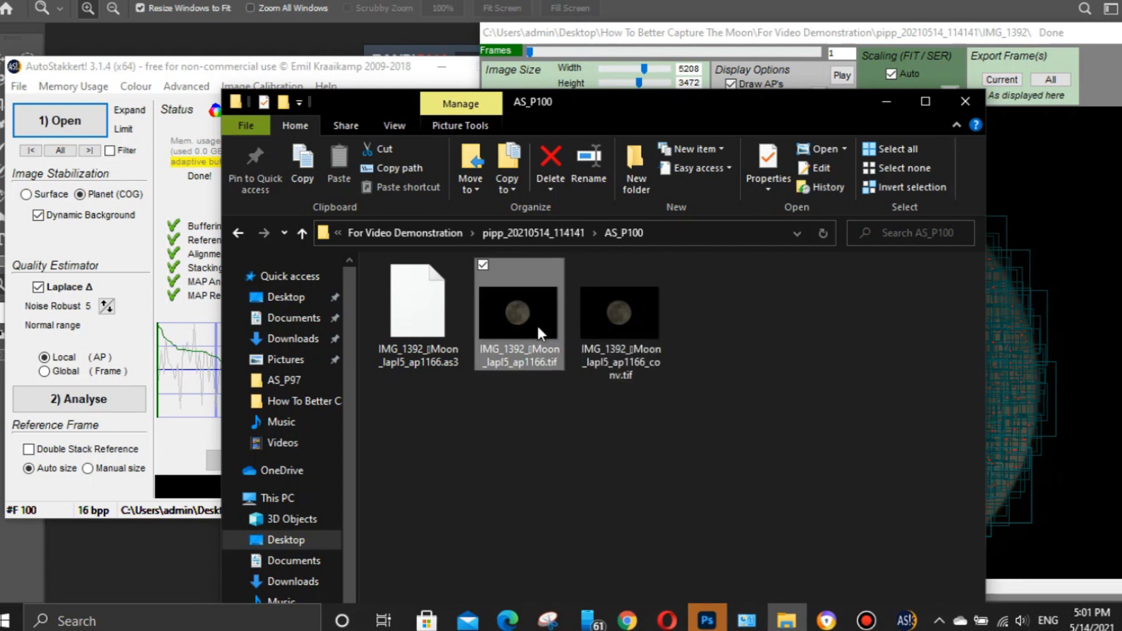
Open the sharpened stack, the TIFF ending in lapl5_ap1166_conv, in Photoshop.
left_click(630, 364)
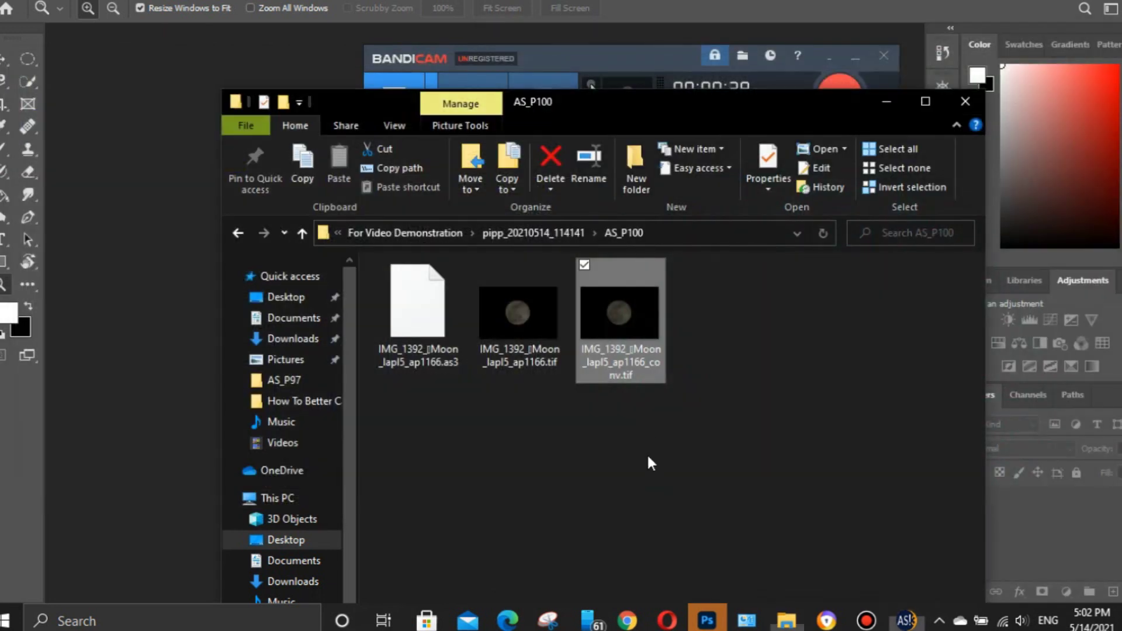
left_click_drag(556, 98, 686, 115)
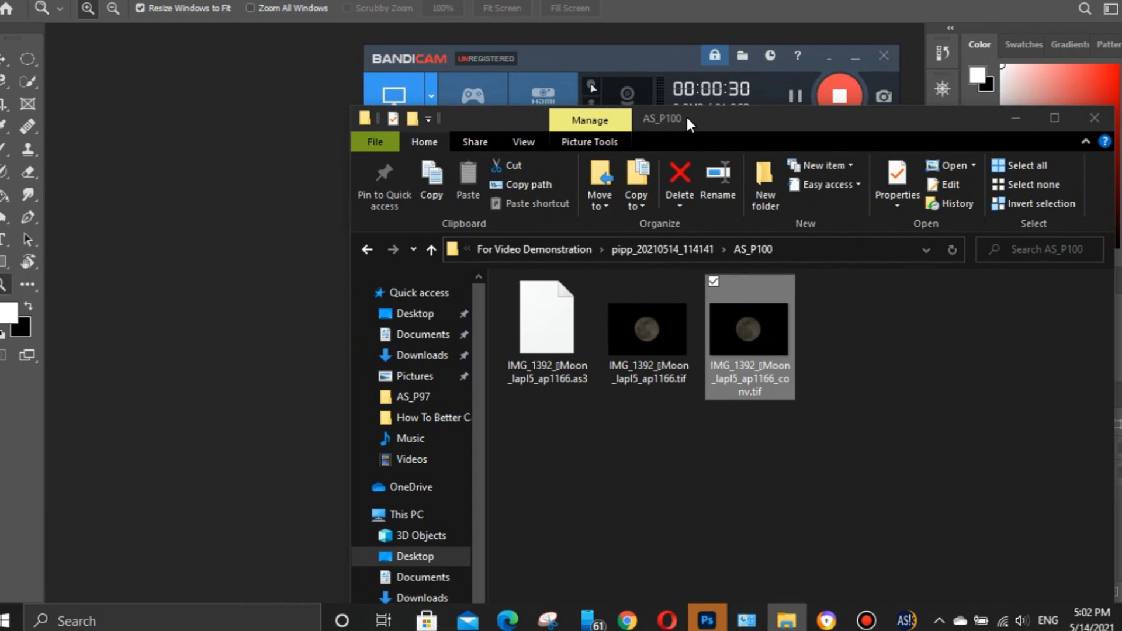
left_click(857, 62)
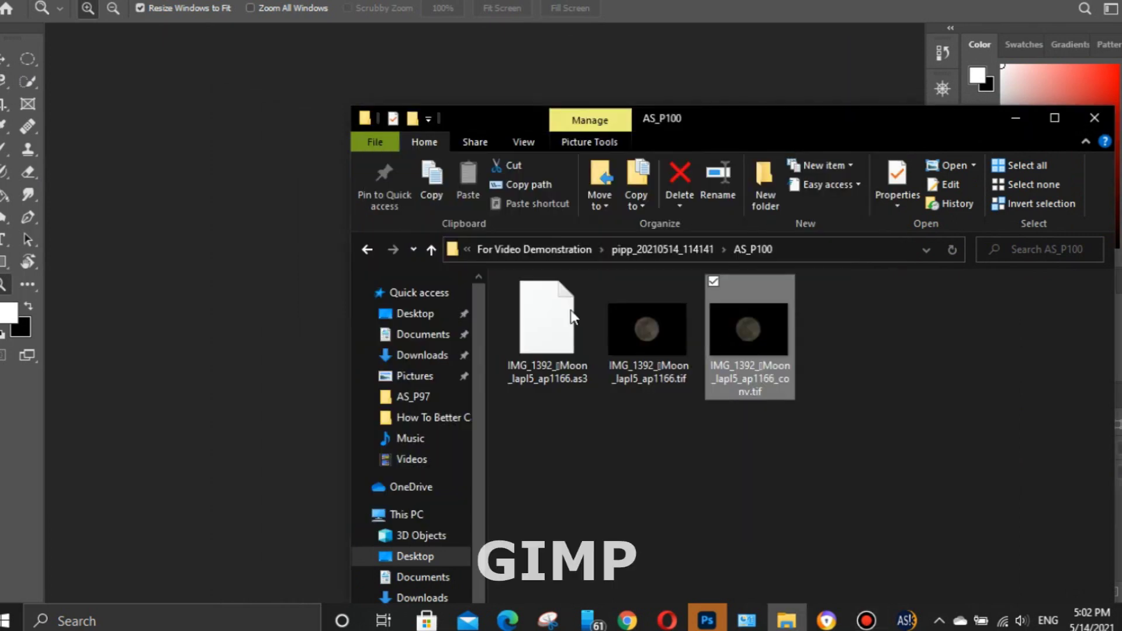
left_click(289, 230)
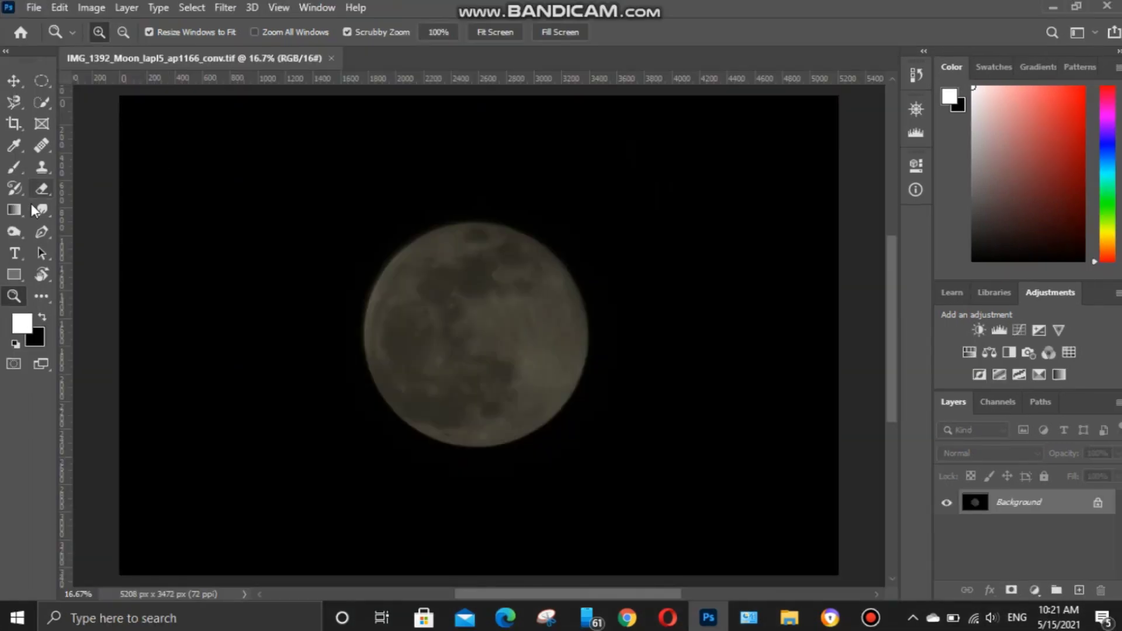
Rotate and crop the image closely around the moon to about 2256 x 2021 px.
left_click(17, 123)
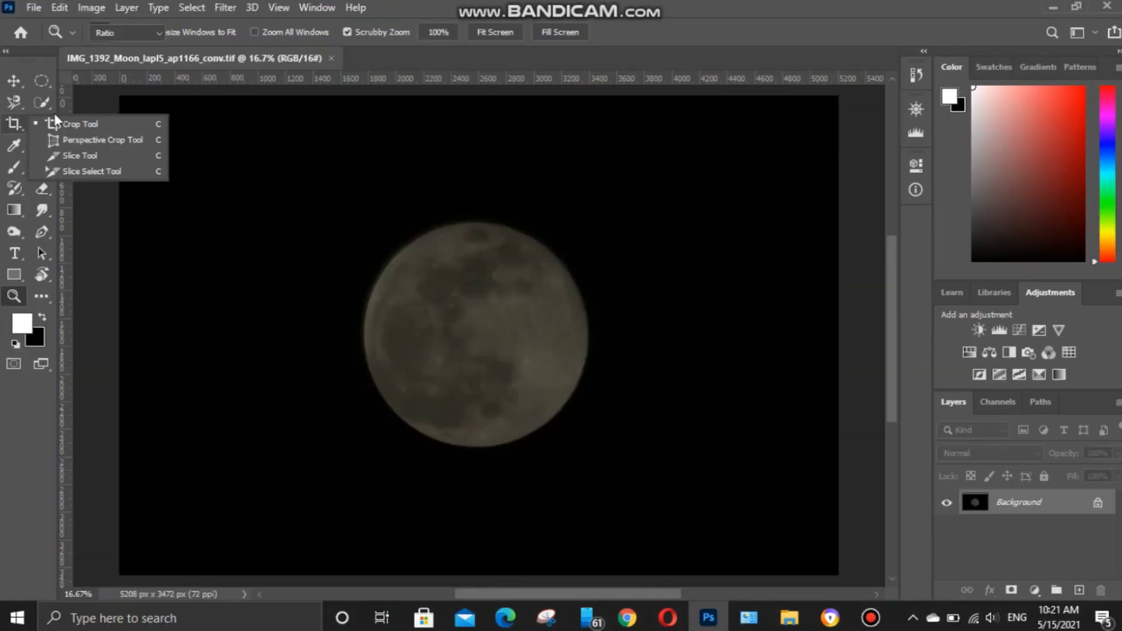
left_click_drag(841, 94, 670, 479)
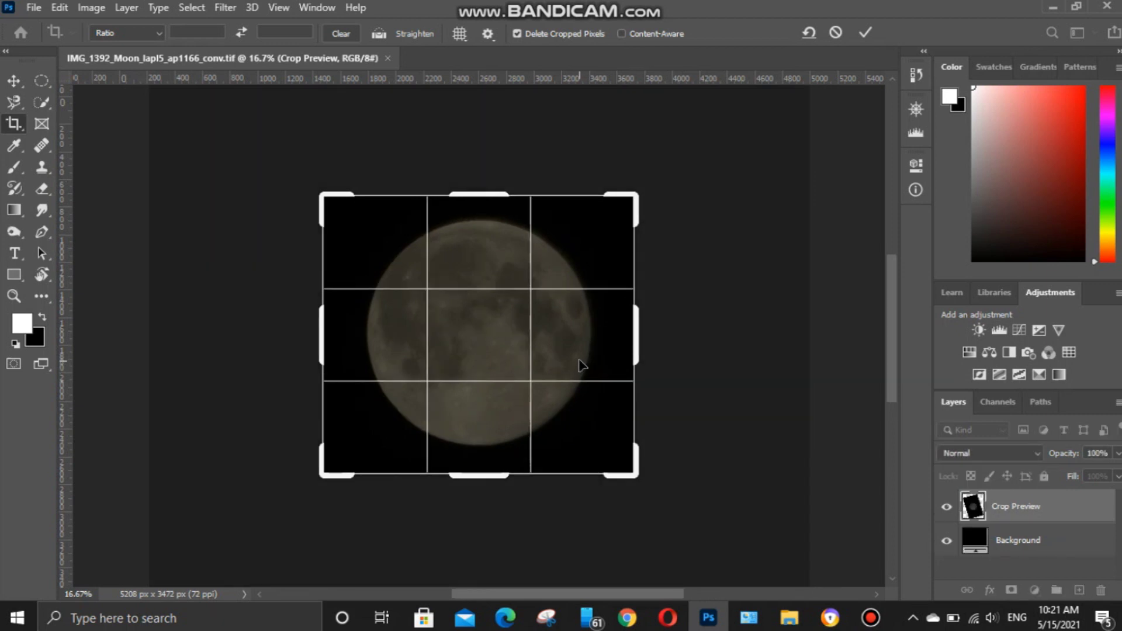
left_click(579, 364)
key("Return")
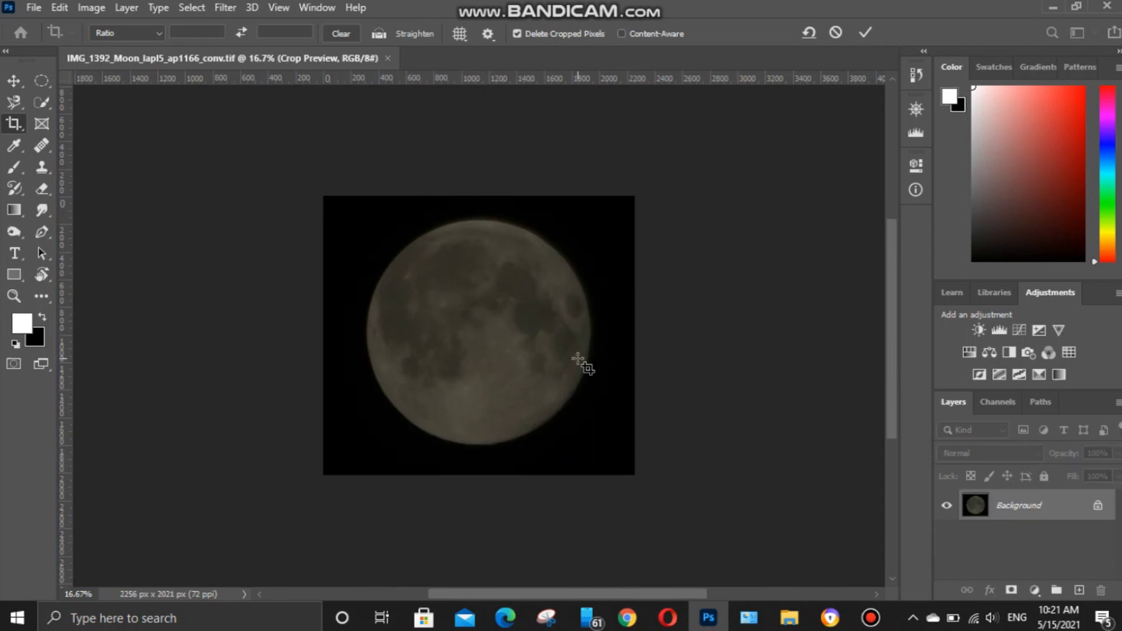
Unlock the Background layer of the cropped moon image and duplicate it.
left_click(14, 296)
right_click(426, 335)
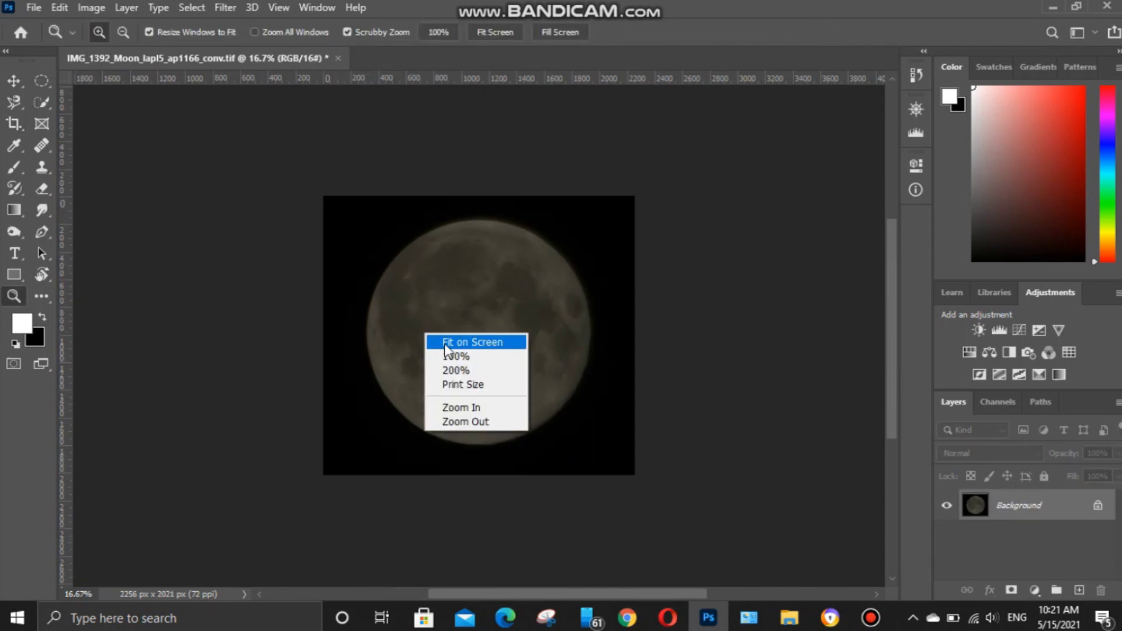
left_click(447, 345)
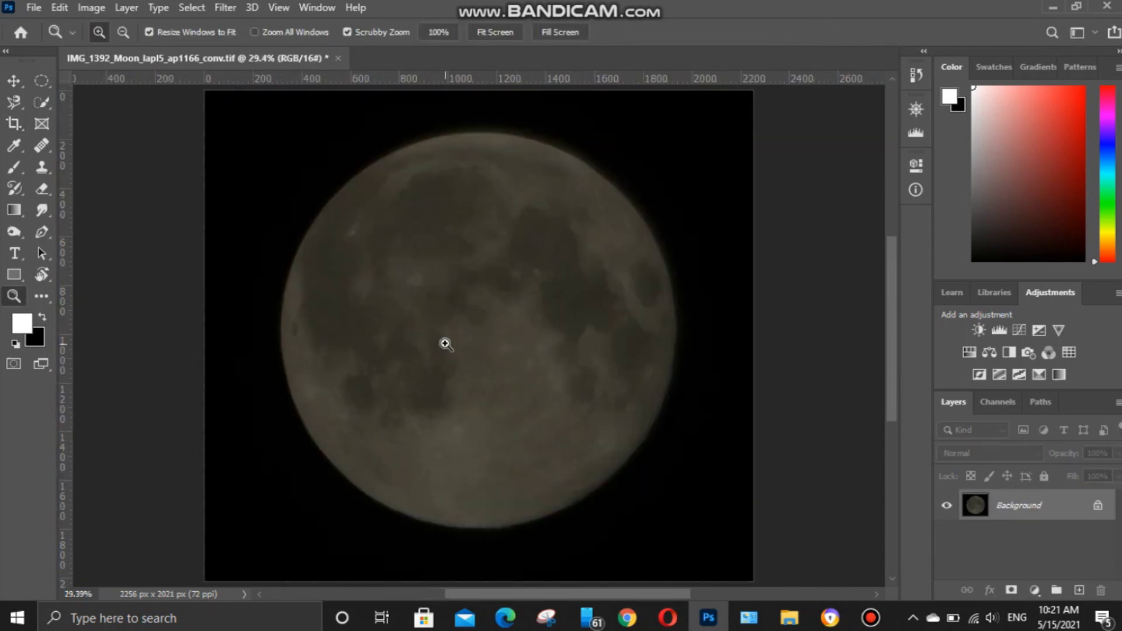
left_click(1098, 506)
key("ctrl+j")
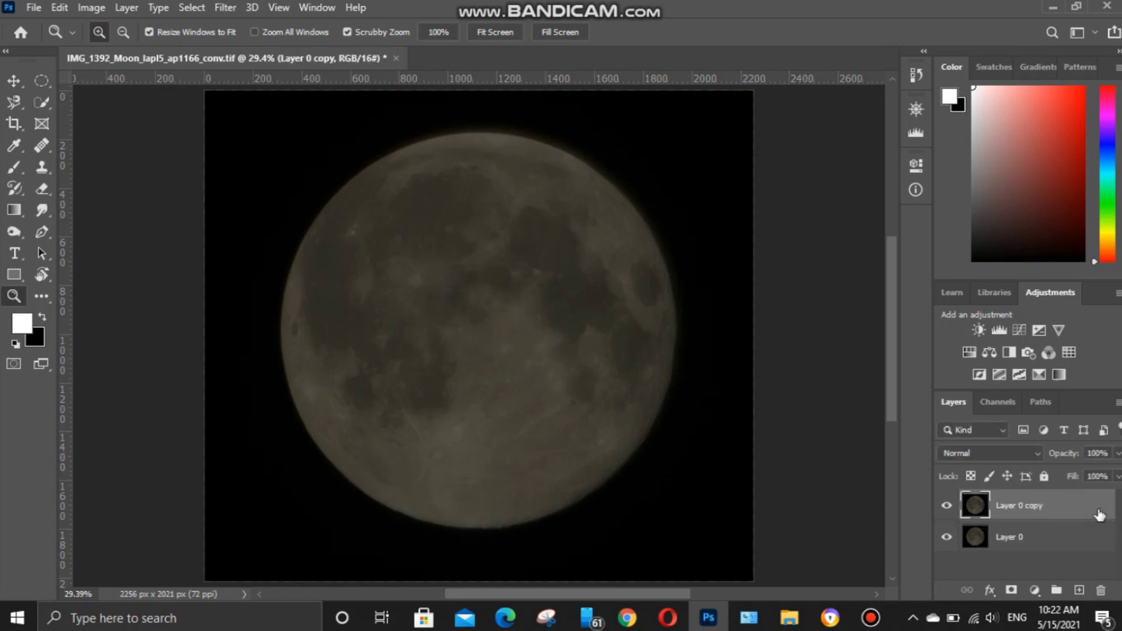
Hide the original Layer 0 and convert Layer 0 copy to a smart object.
left_click(947, 537)
right_click(1032, 512)
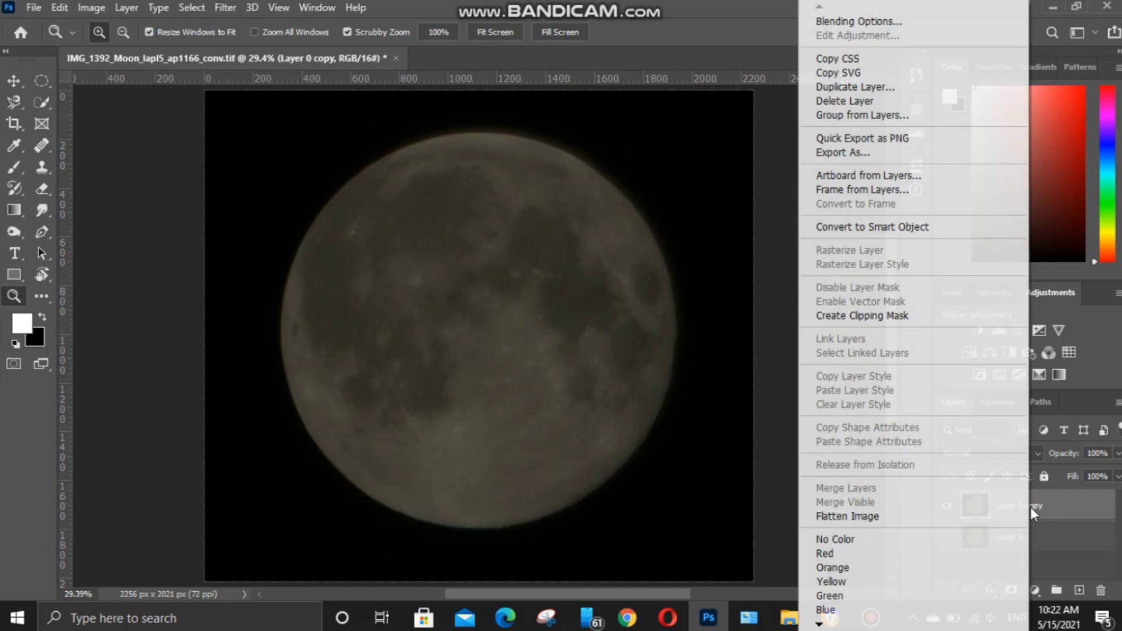
left_click(874, 228)
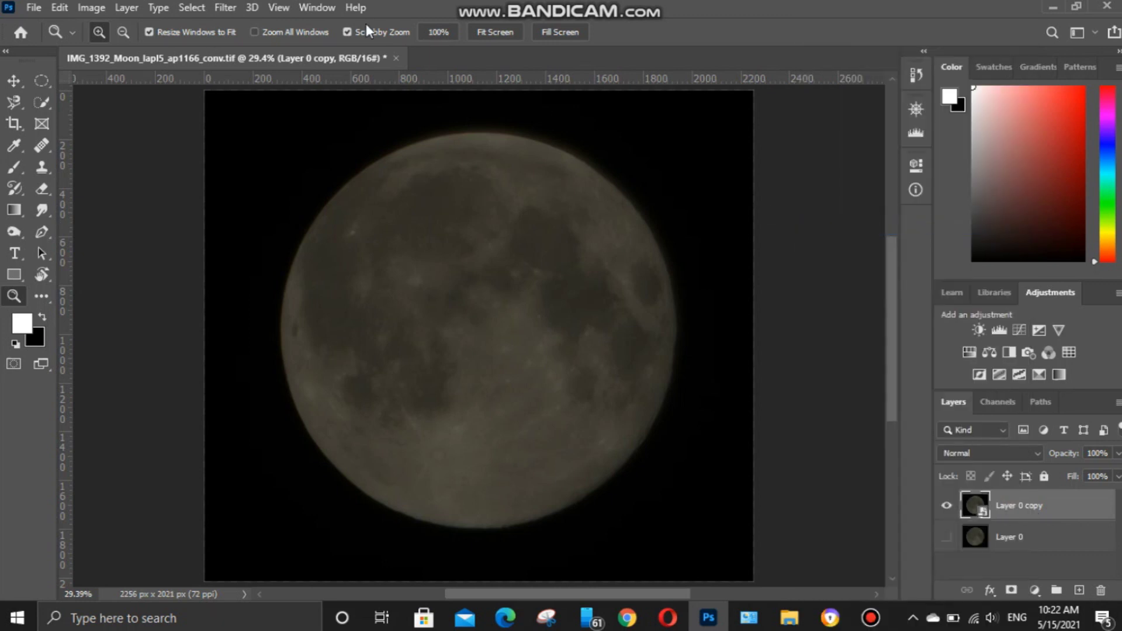
Open the Camera Raw filter on Layer 0 copy and set Exposure to +0.75 and Highlights to +51.
left_click(225, 7)
left_click(232, 24)
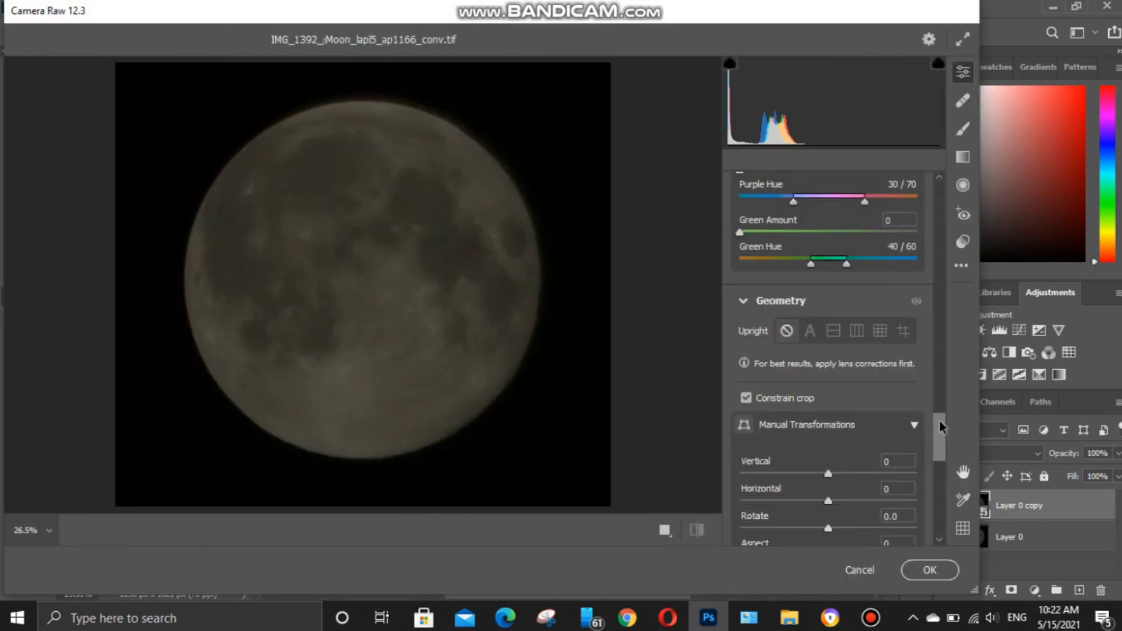
scroll(935, 228, "up", 1)
left_click(937, 185)
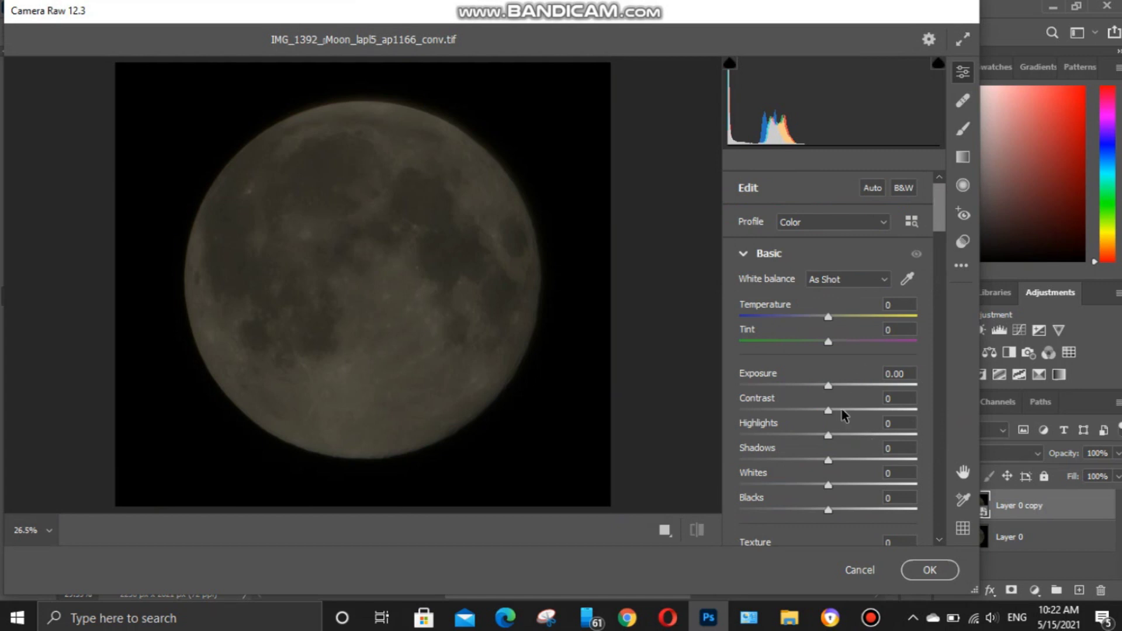
left_click(839, 385)
left_click(861, 435)
left_click_drag(862, 439, 874, 437)
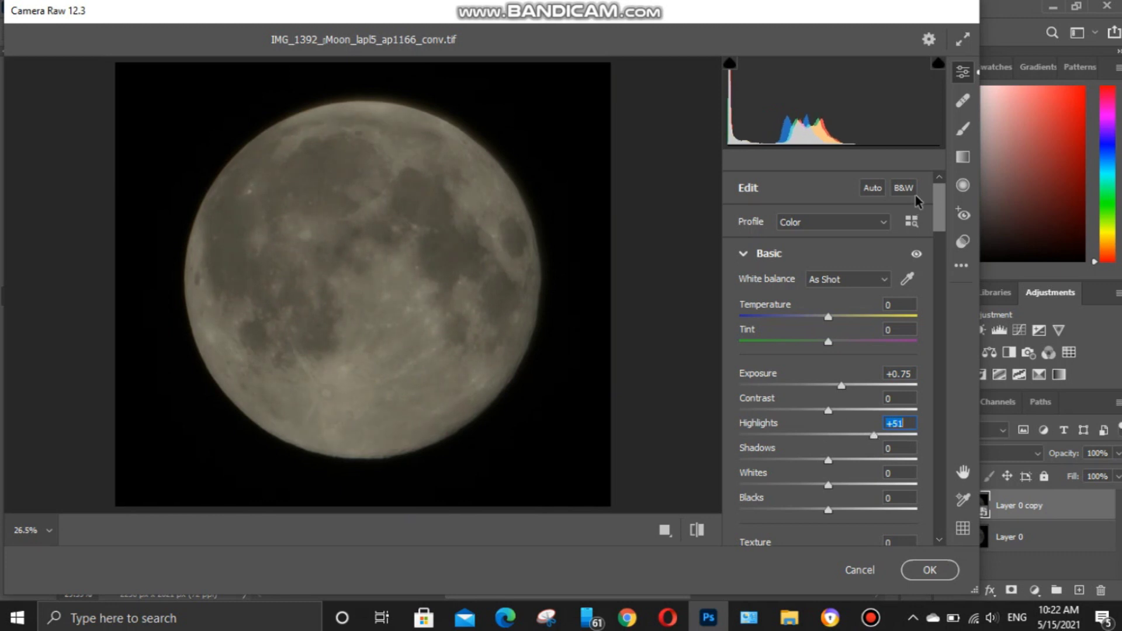
Set Texture to +91, Clarity to +4 and Dehaze to +4 in the Camera Raw filter.
left_click_drag(937, 211, 942, 236)
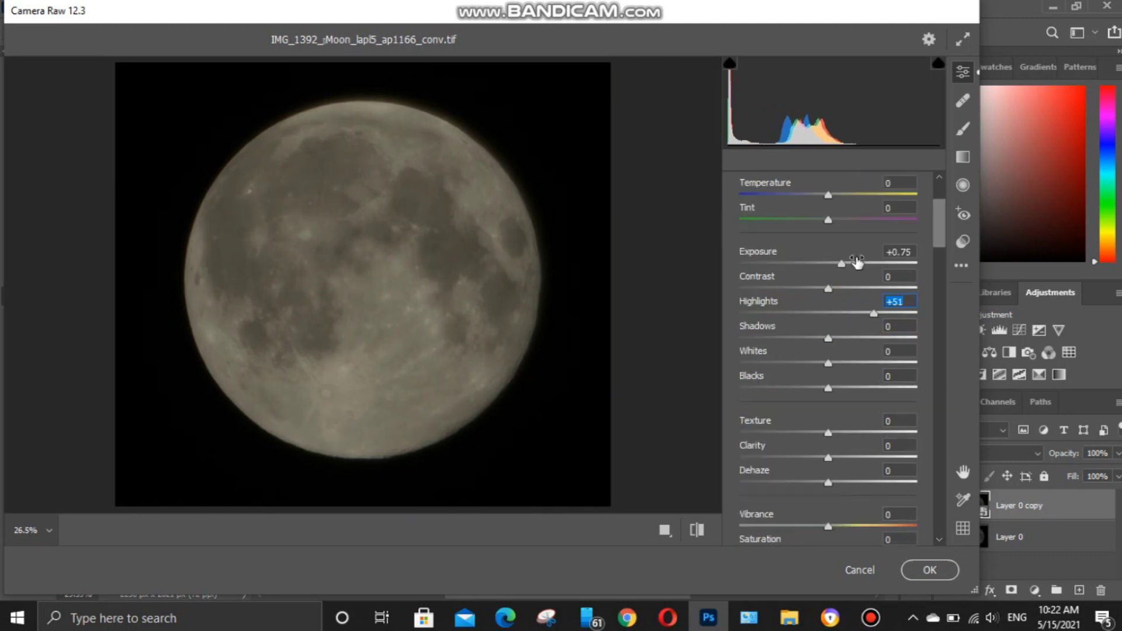
left_click_drag(888, 433, 911, 436)
left_click(898, 446)
type("4")
left_click(887, 476)
type("4")
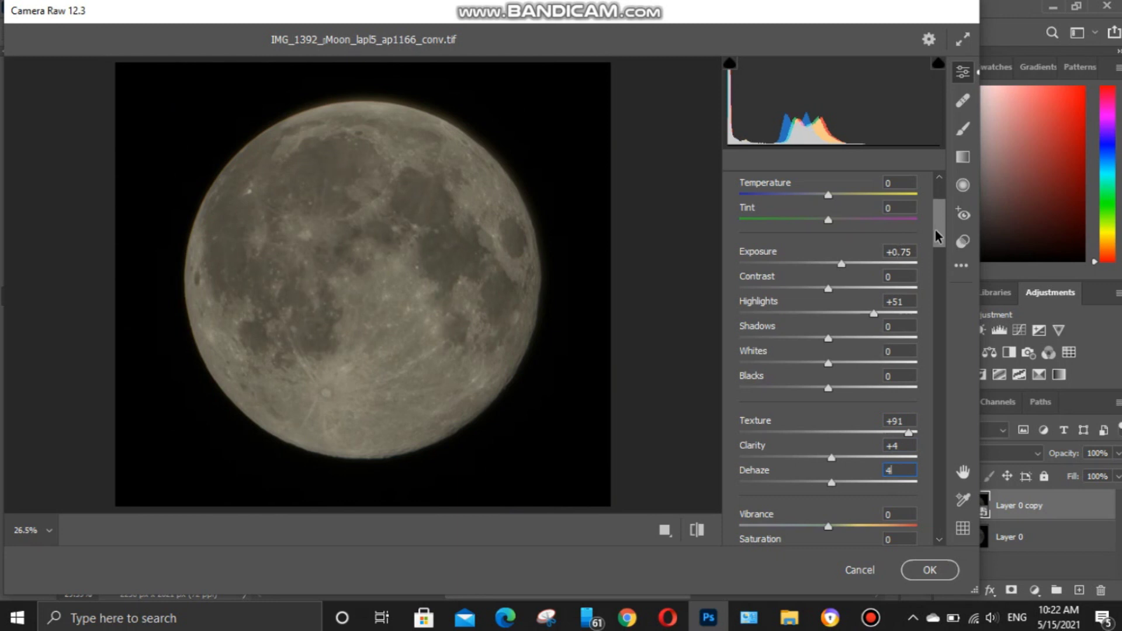
Raise the moon's Contrast to +13 in the Basic adjustments.
scroll(937, 241, "down", 3)
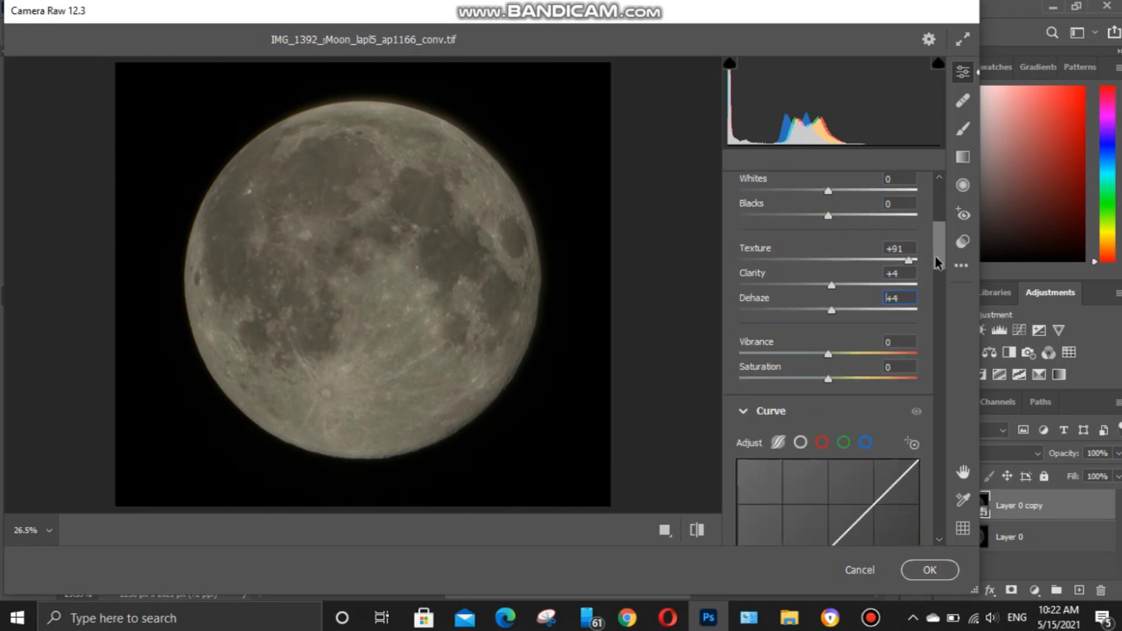
scroll(935, 243, "up", 2)
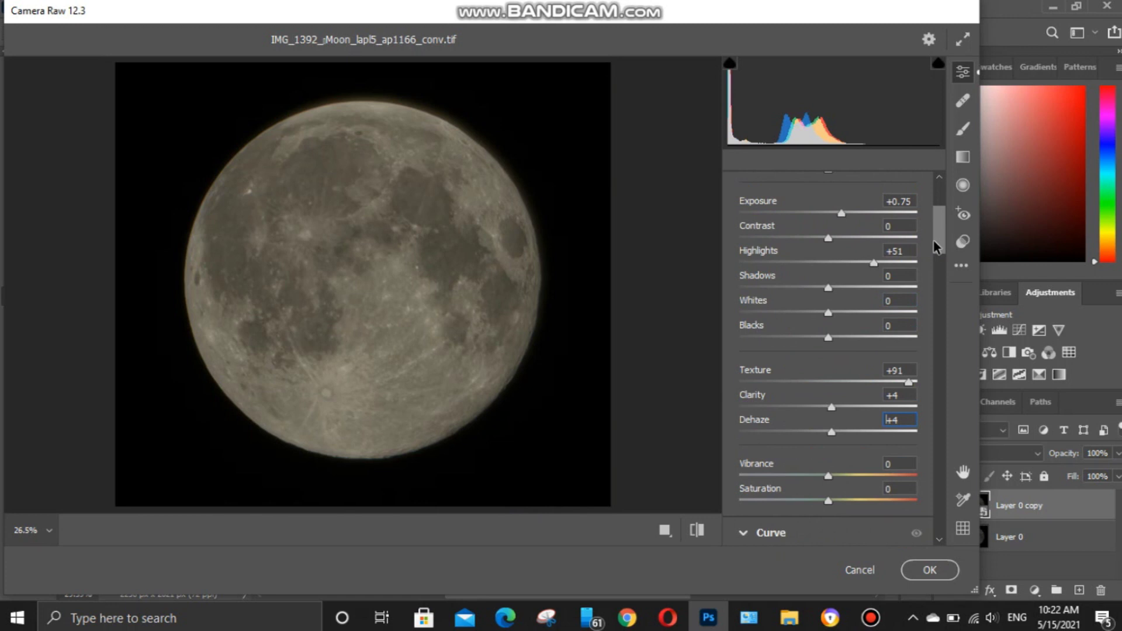
left_click(899, 226)
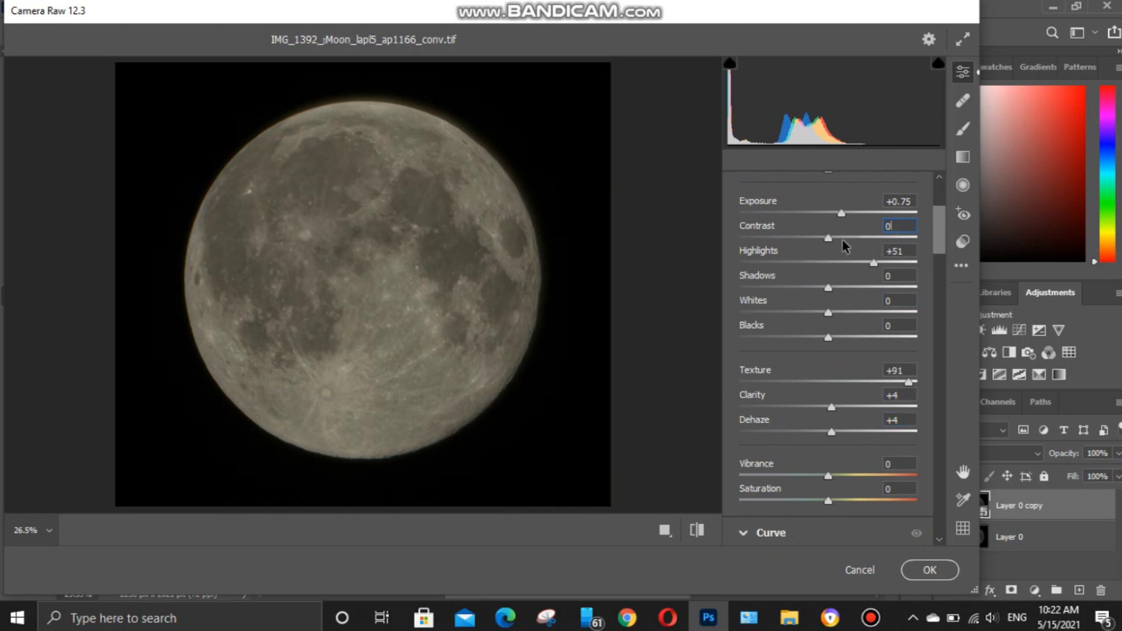
left_click_drag(834, 239, 840, 243)
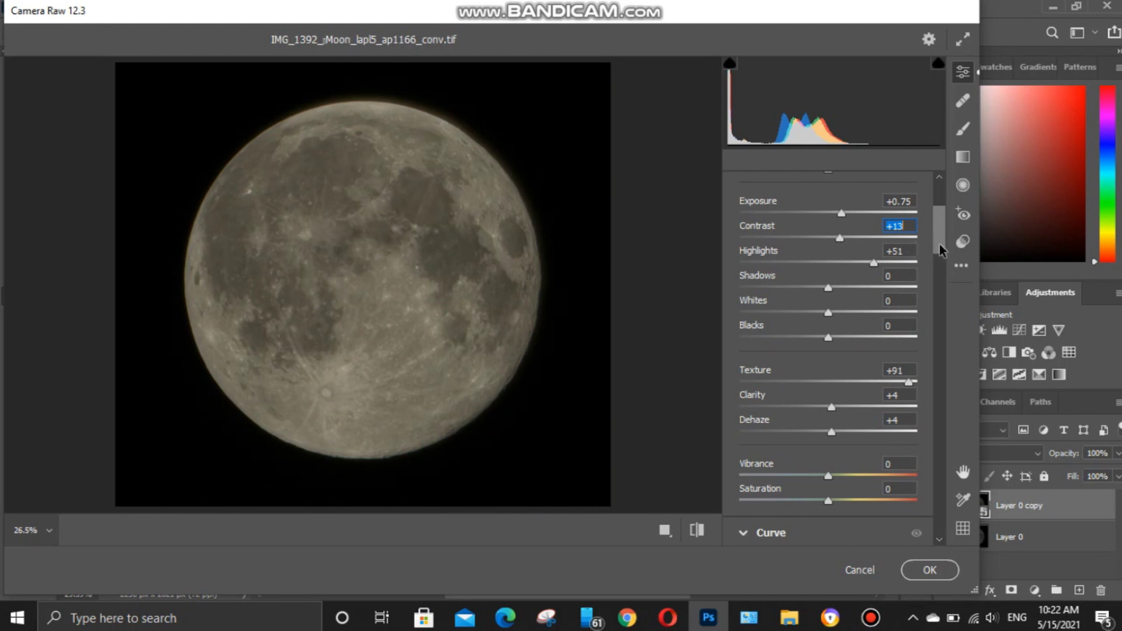
Set Sharpening to 36 in the Detail adjustments.
scroll(939, 244, "down", 3)
scroll(938, 267, "down", 20)
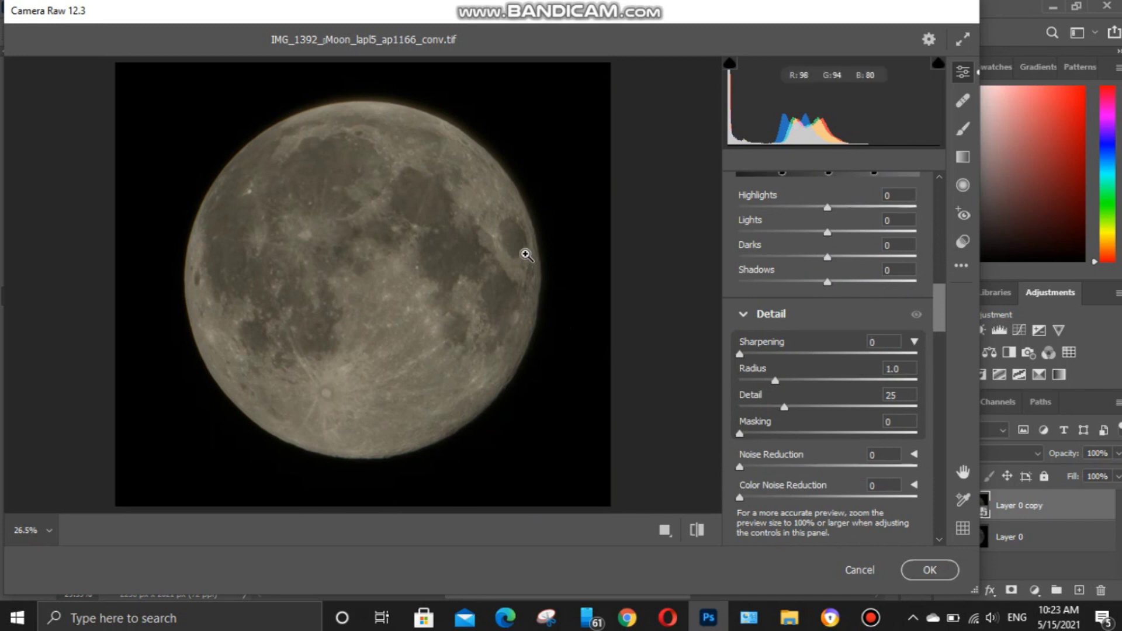
left_click(779, 353)
left_click_drag(779, 354, 782, 354)
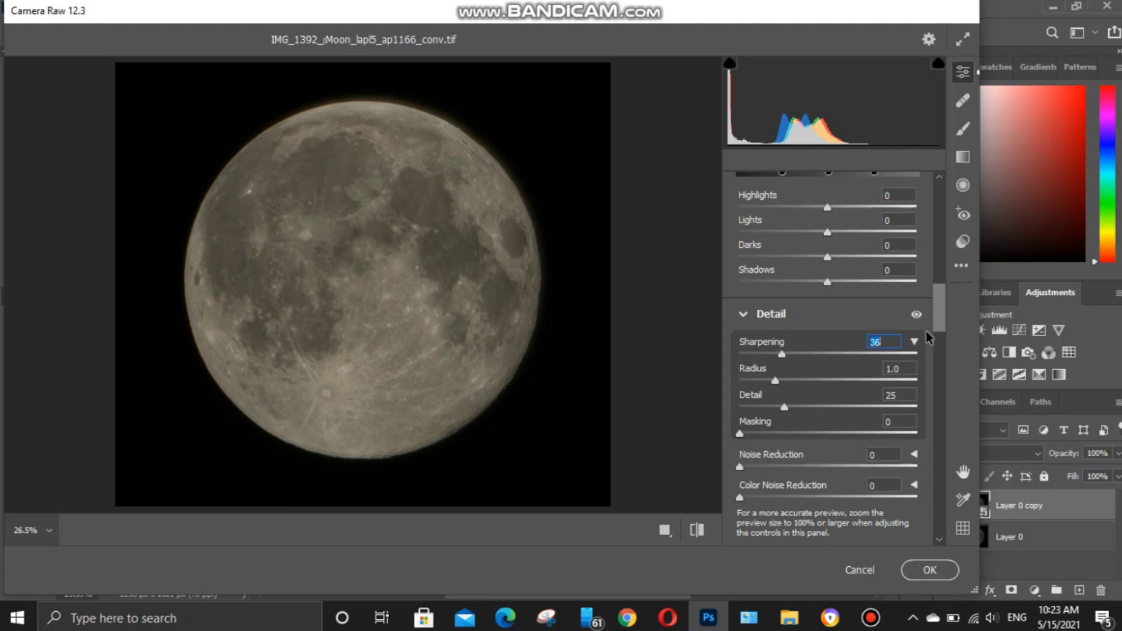
Set Noise Reduction to 3 and Color Noise Reduction to 8.
left_click_drag(938, 317, 939, 330)
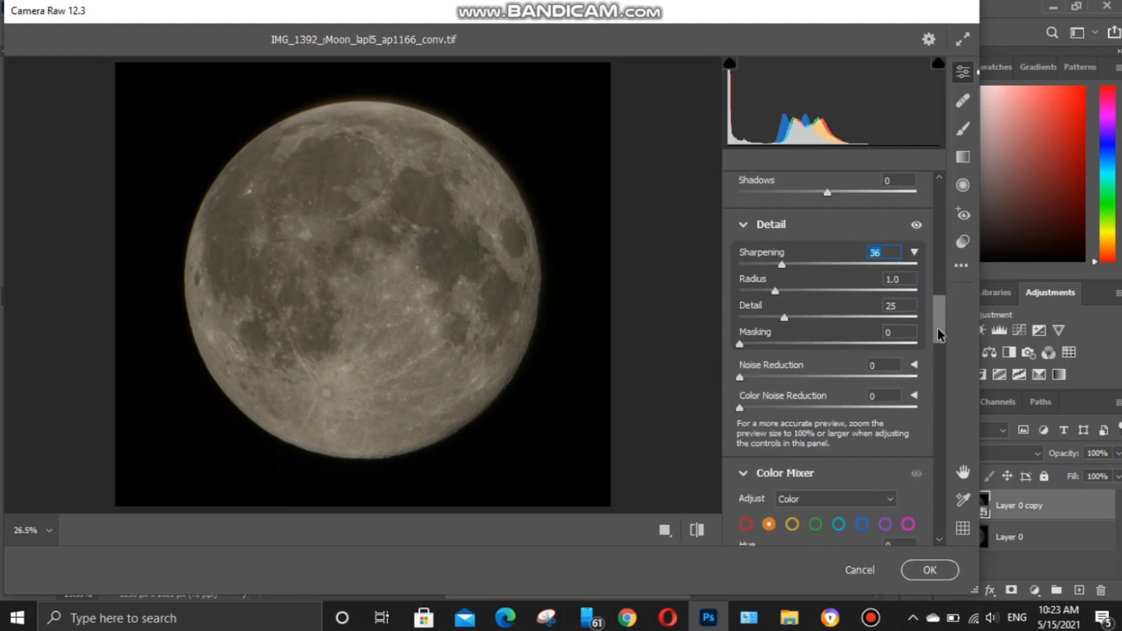
left_click(882, 366)
type("3")
left_click_drag(941, 304, 932, 331)
scroll(932, 331, "up", 3)
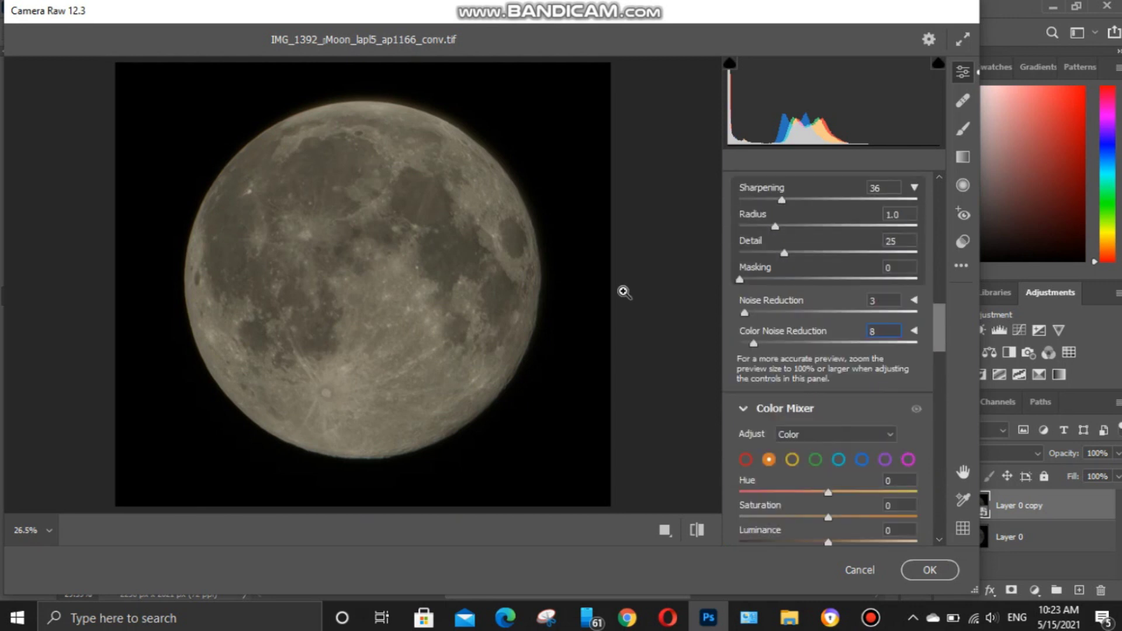
Inspect the moon's edge up close, raise Texture to +100 and apply the Camera Raw filter.
left_click(531, 279)
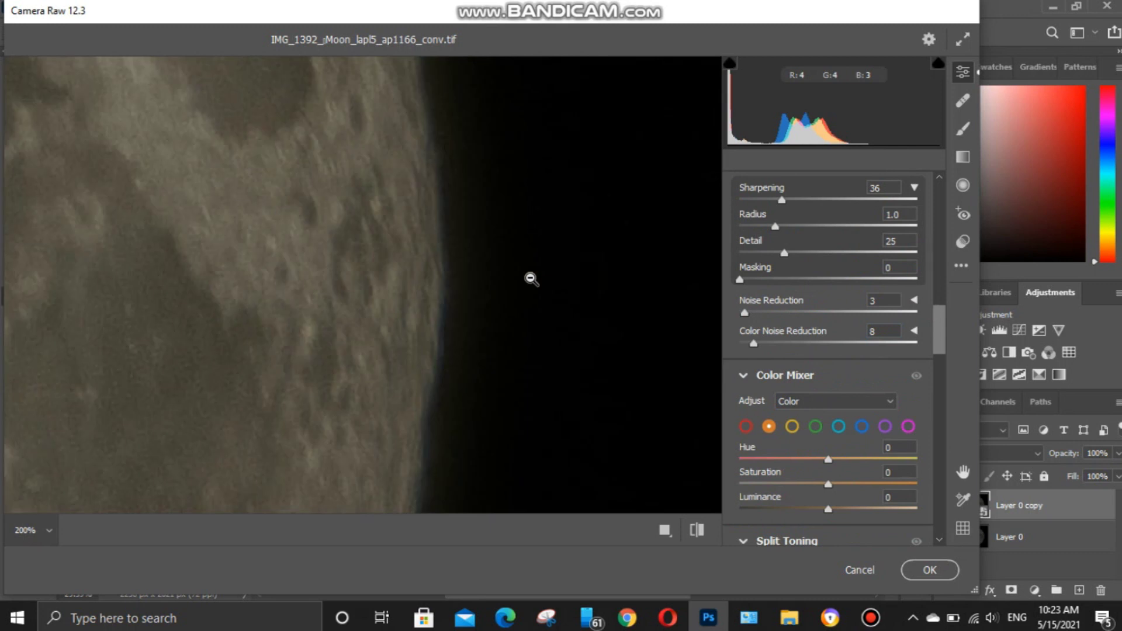
left_click(455, 297)
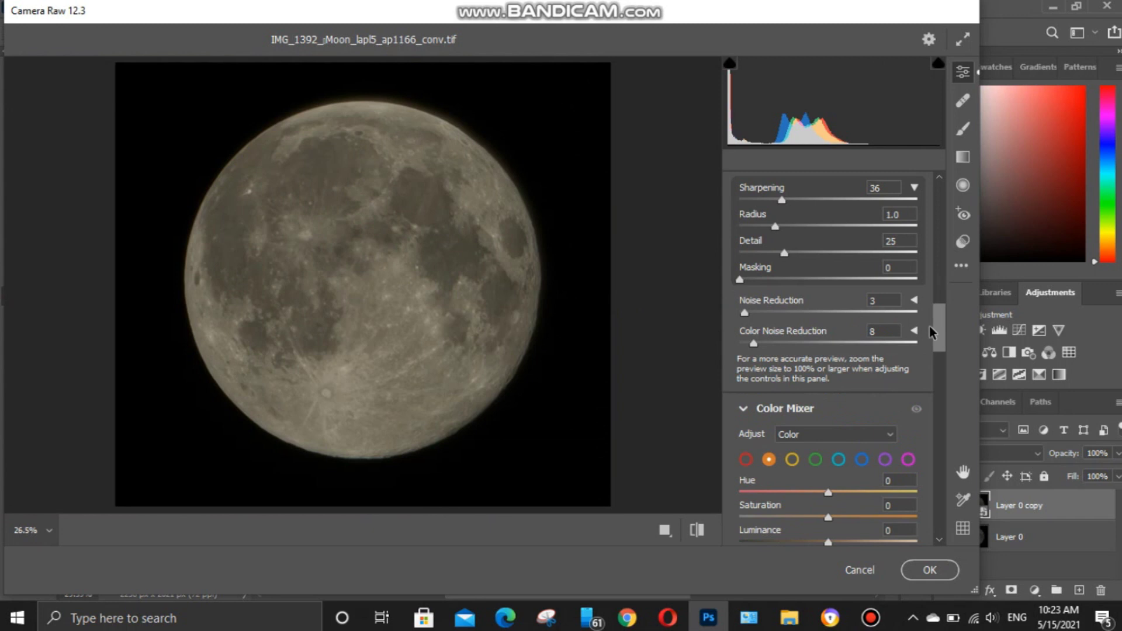
left_click_drag(935, 330, 945, 234)
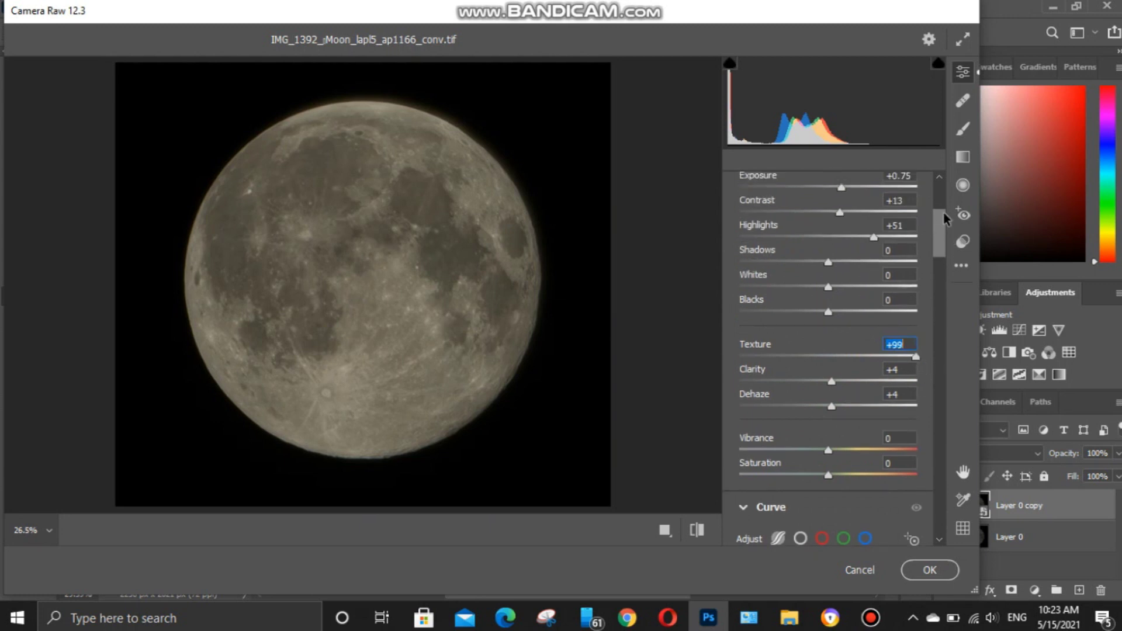
scroll(945, 213, "up", 2)
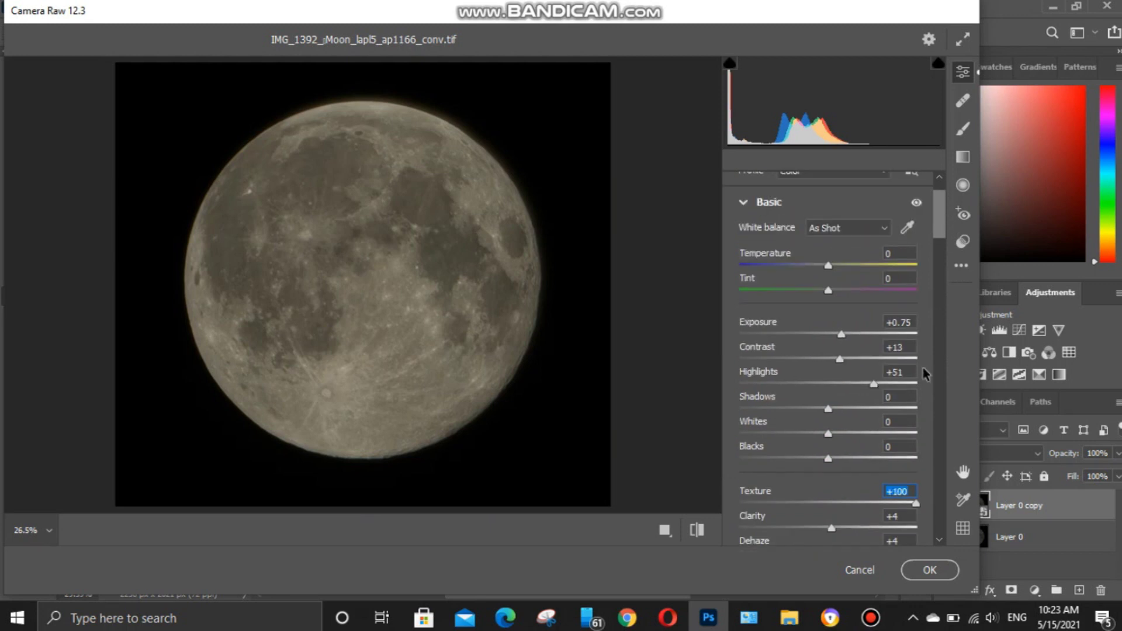
left_click(912, 568)
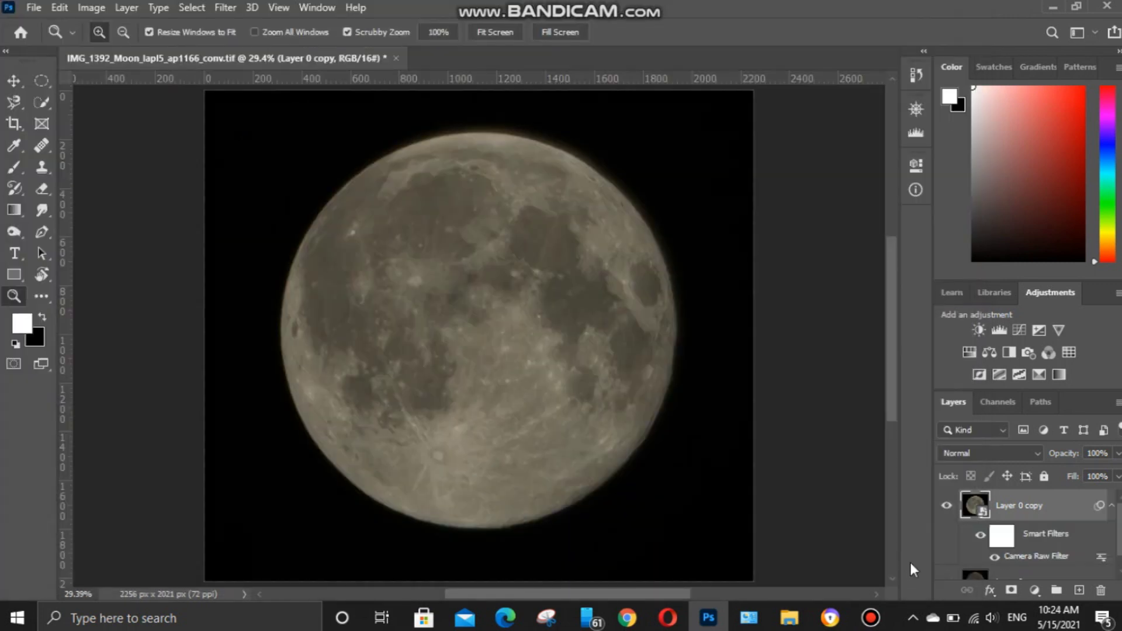
Compare the filtered Layer 0 copy with Layer 0 by toggling visibility, leave both shown and rasterize Layer 0 copy.
left_click(947, 509)
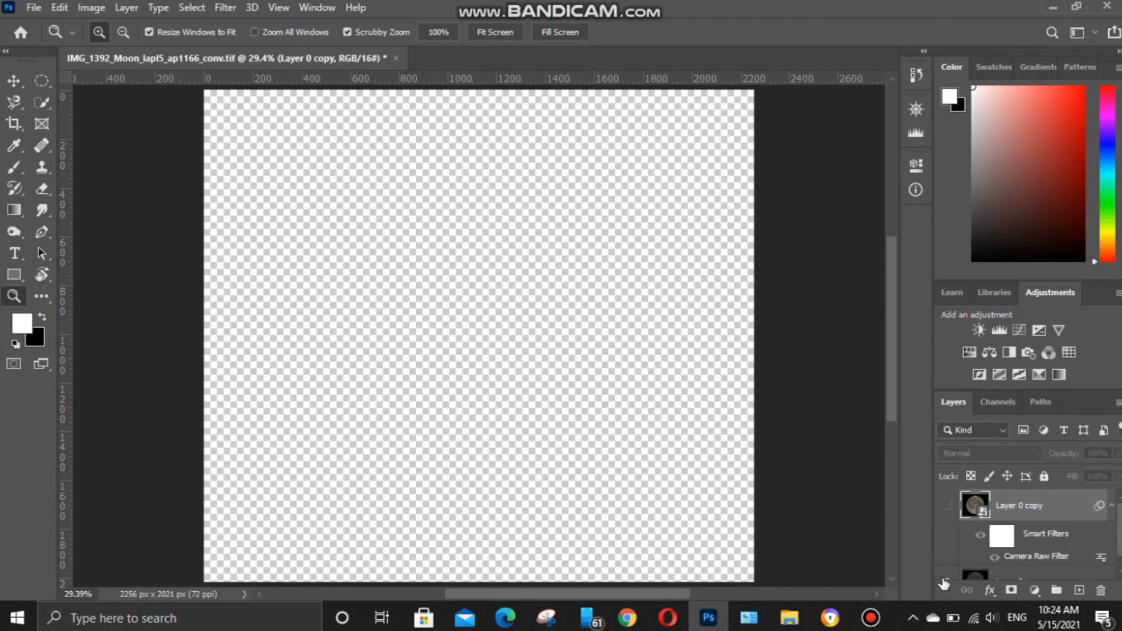
left_click(941, 514)
left_click(945, 506)
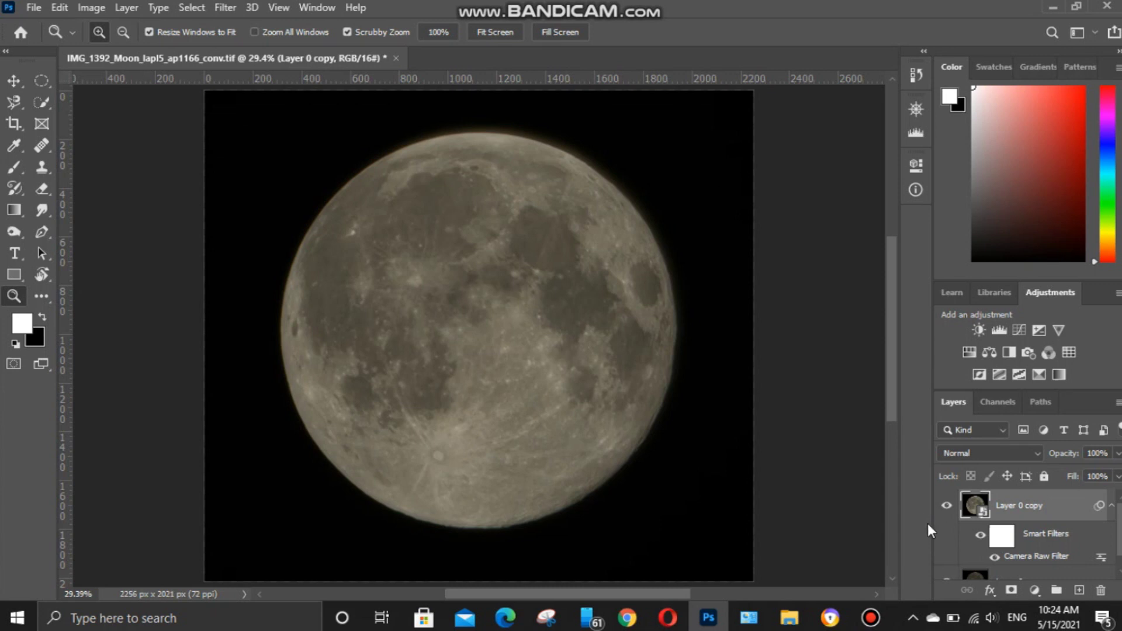
right_click(1023, 502)
left_click(884, 307)
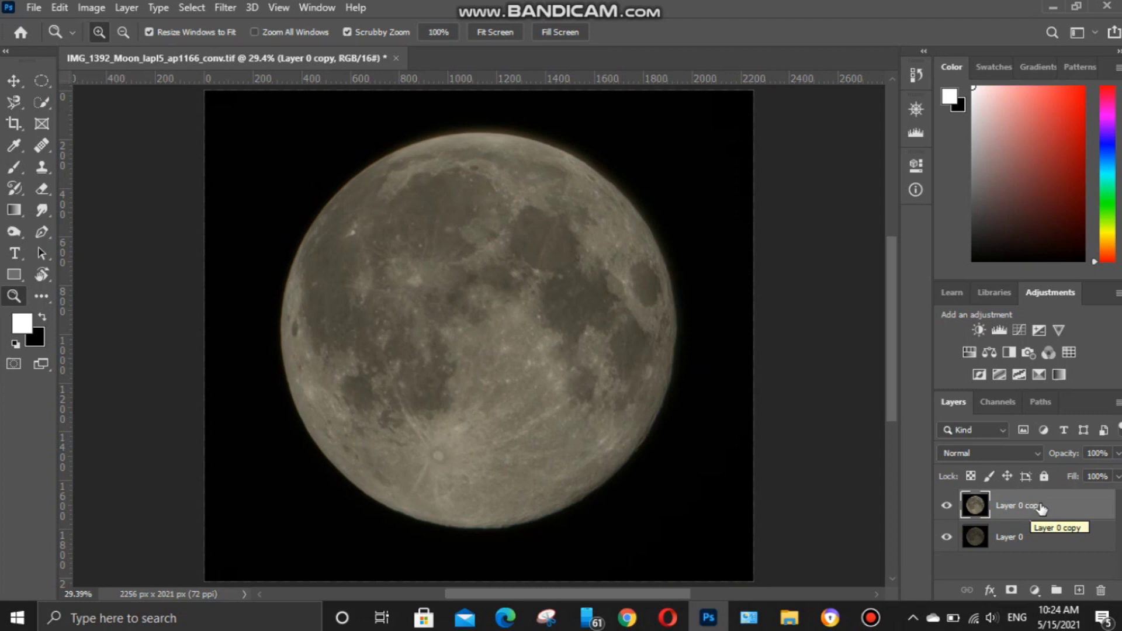
Apply Auto Tone, Auto Color and Auto Contrast to Layer 0 copy.
left_click(93, 8)
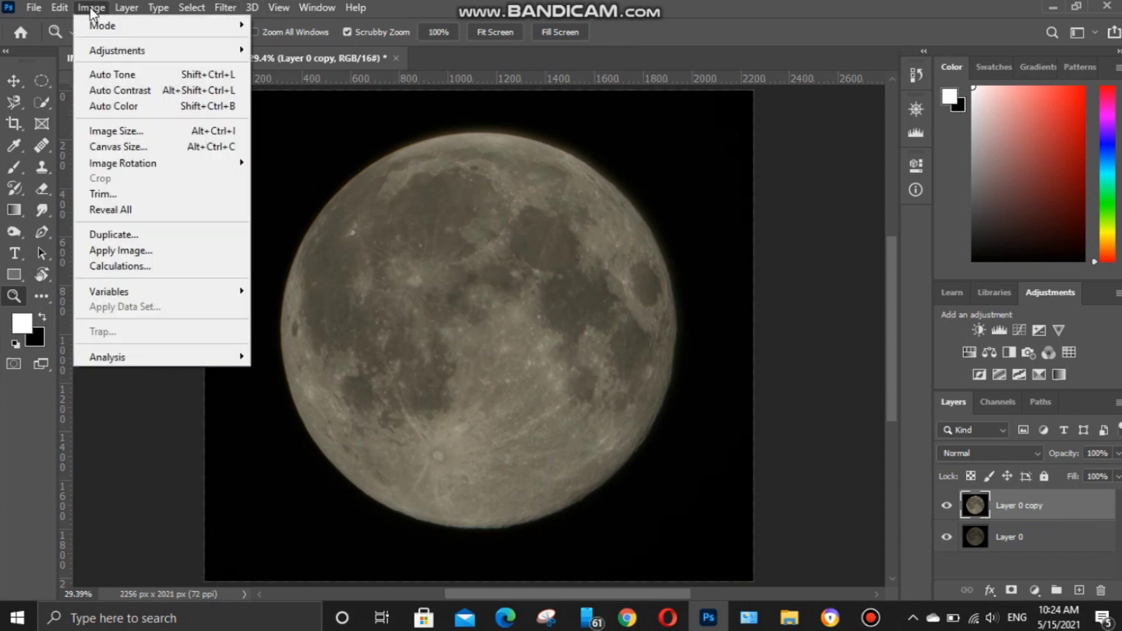
left_click(117, 73)
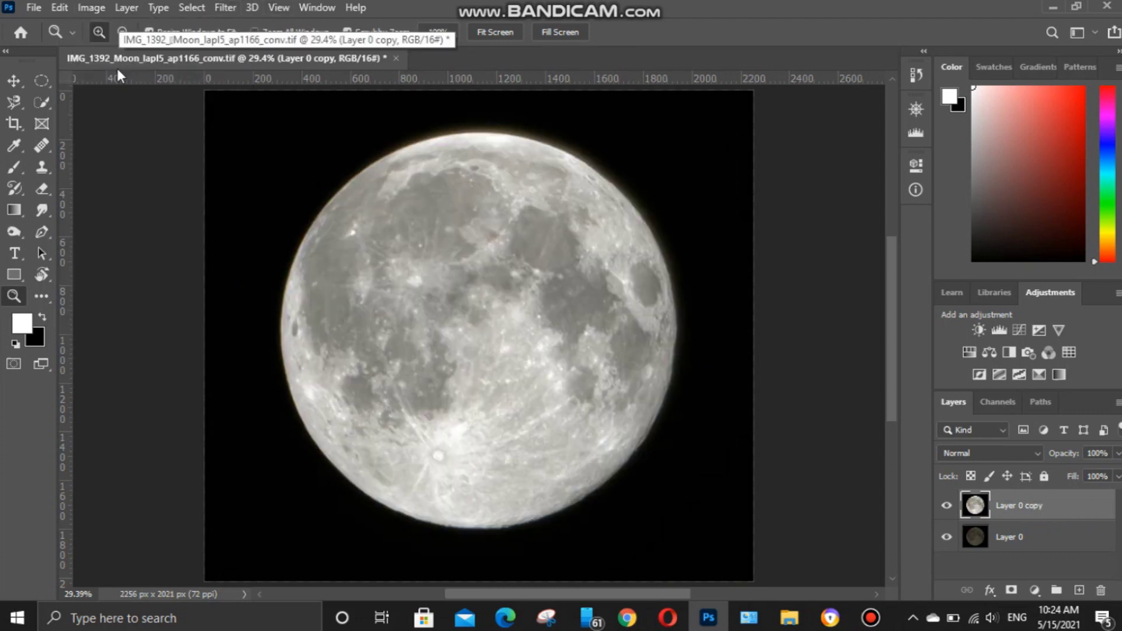
left_click(85, 5)
left_click(113, 106)
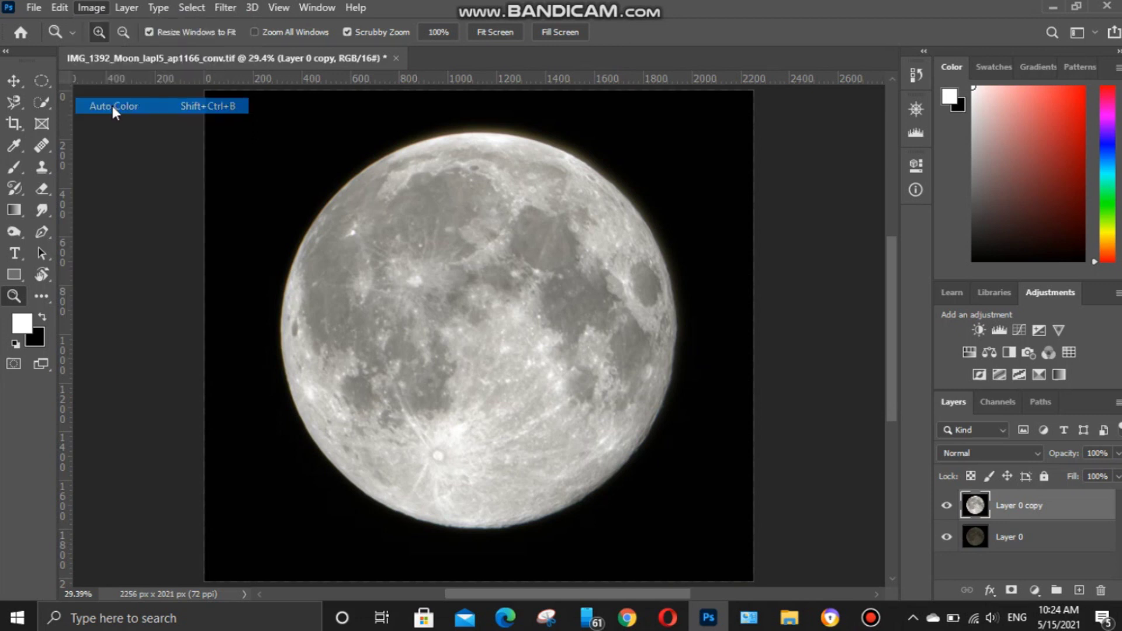
left_click(89, 8)
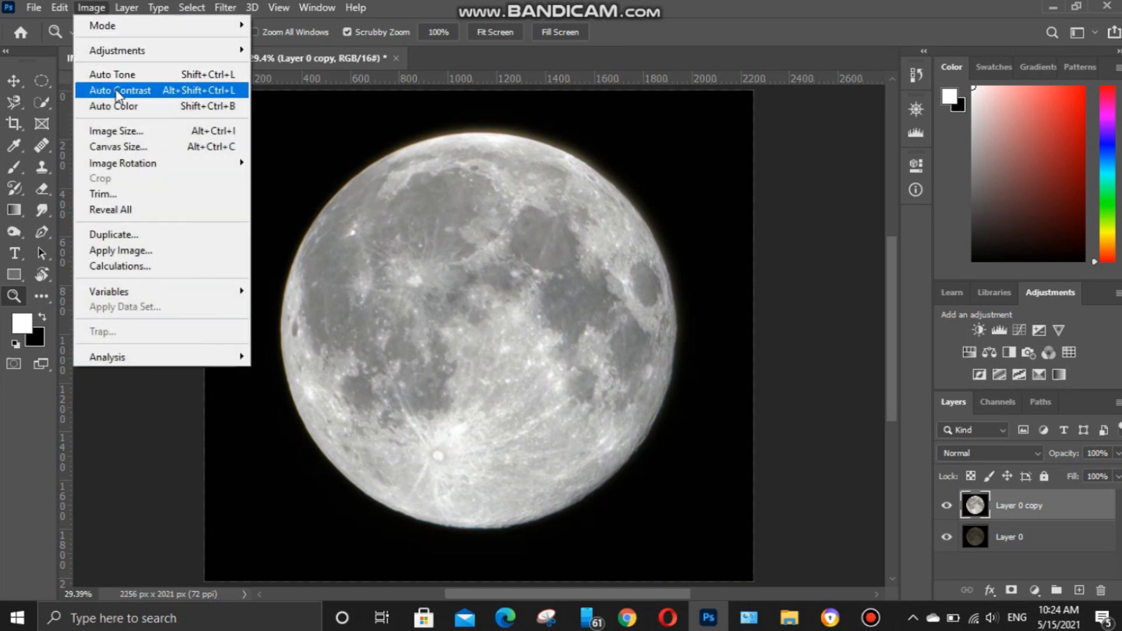
left_click(117, 92)
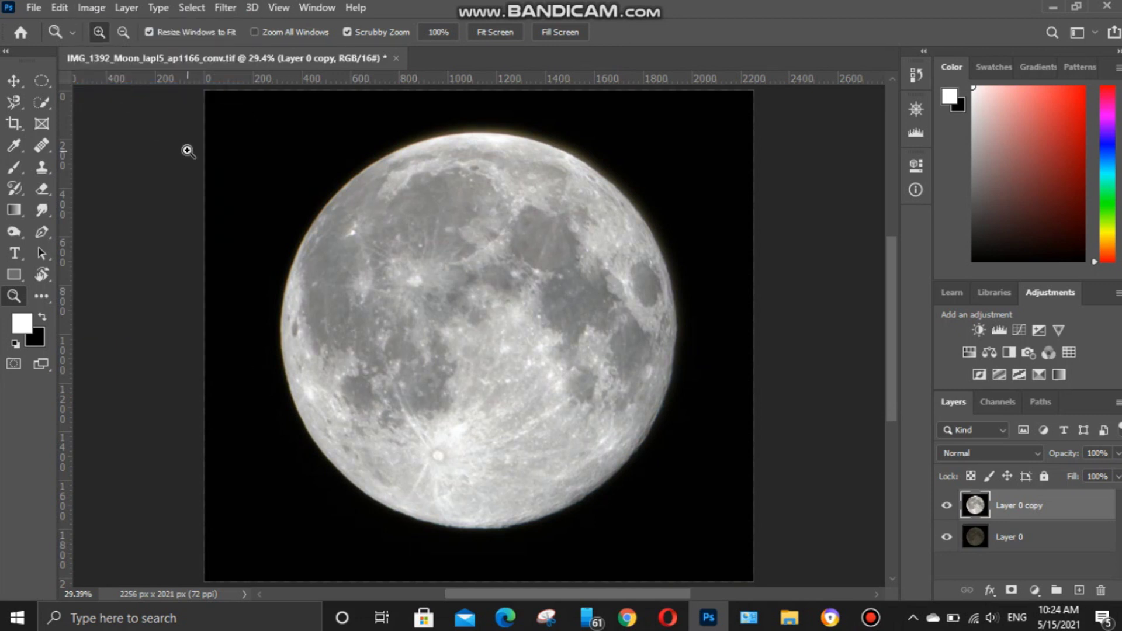
Duplicate Layer 0 copy twice and set the topmost duplicate's blend mode to Luminosity.
key("ctrl+j")
key("ctrl+j")
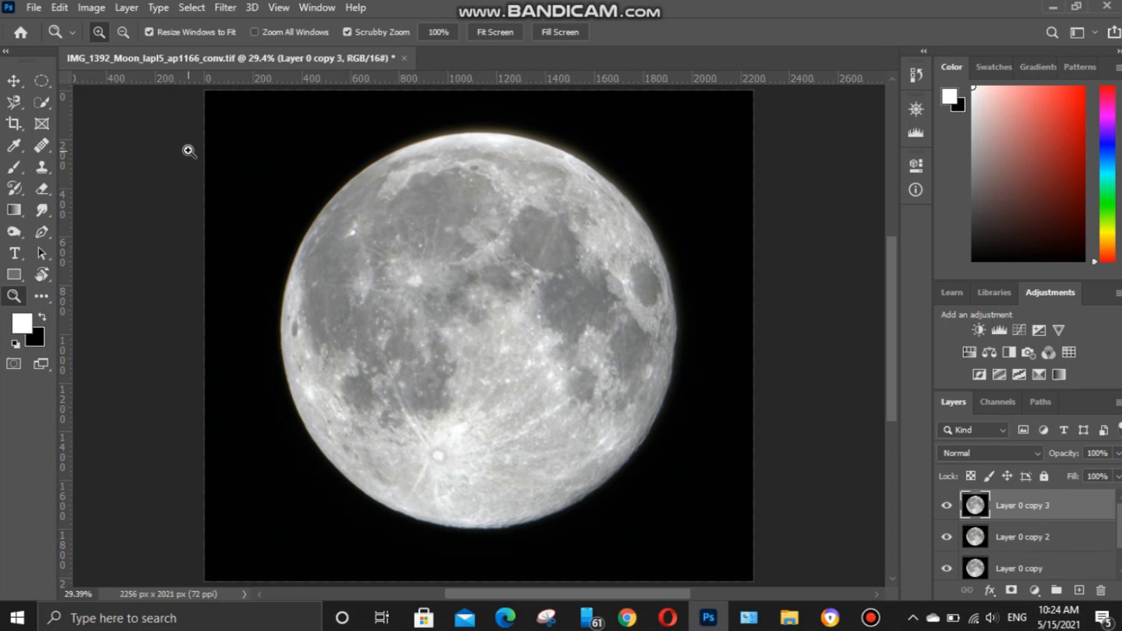
left_click(977, 455)
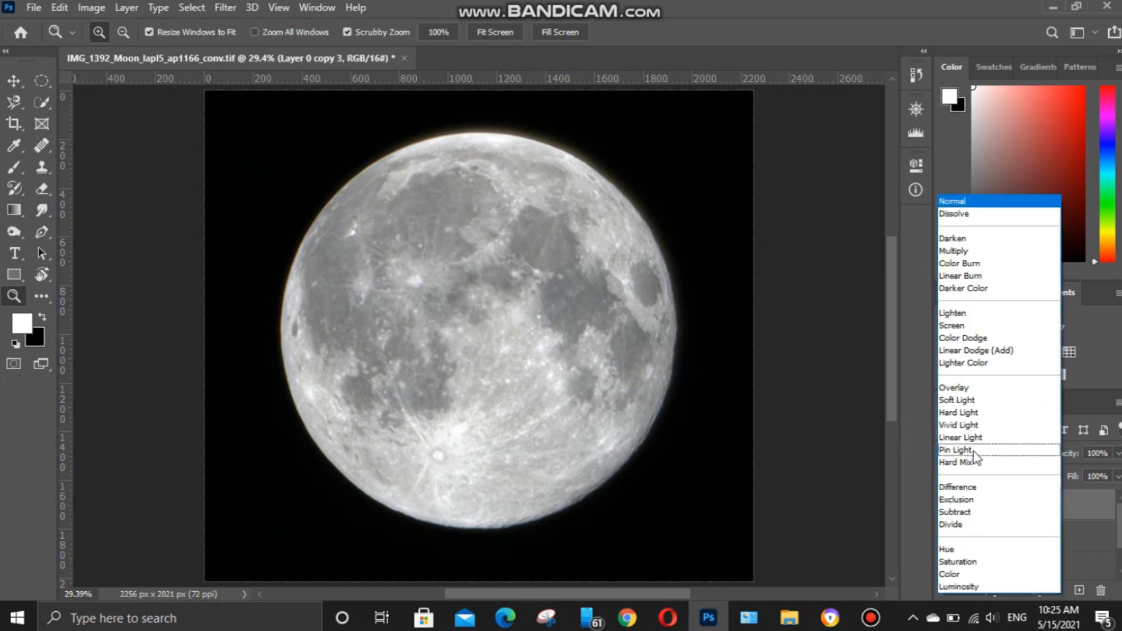
left_click(959, 587)
Set the blend mode of Layer 0 copy 2 to Soft Light.
left_click(997, 535)
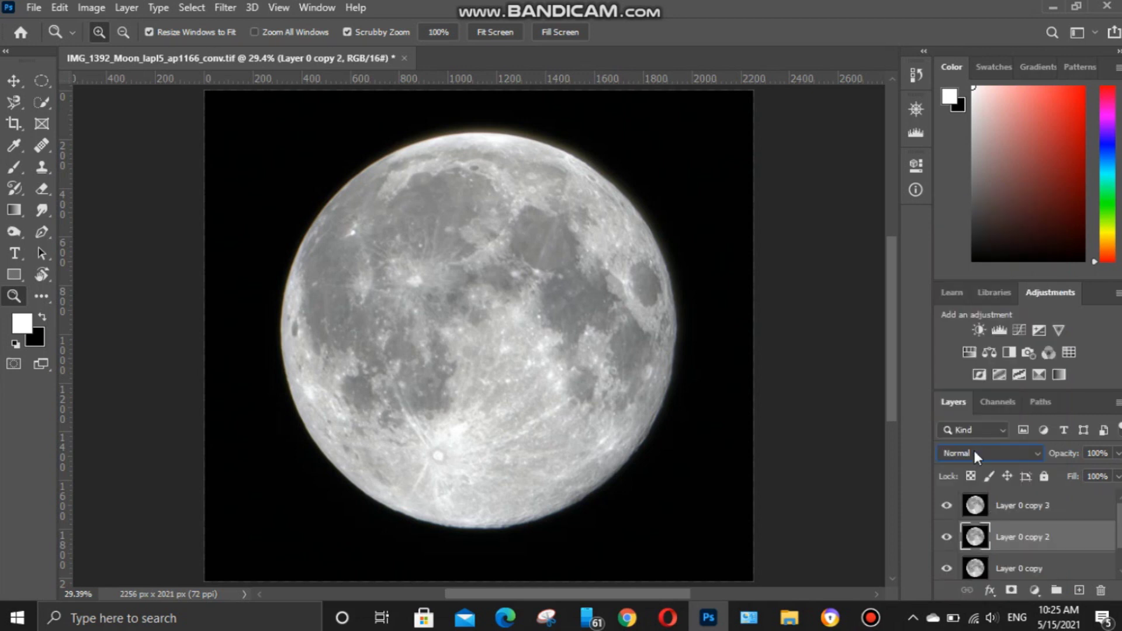
left_click(977, 455)
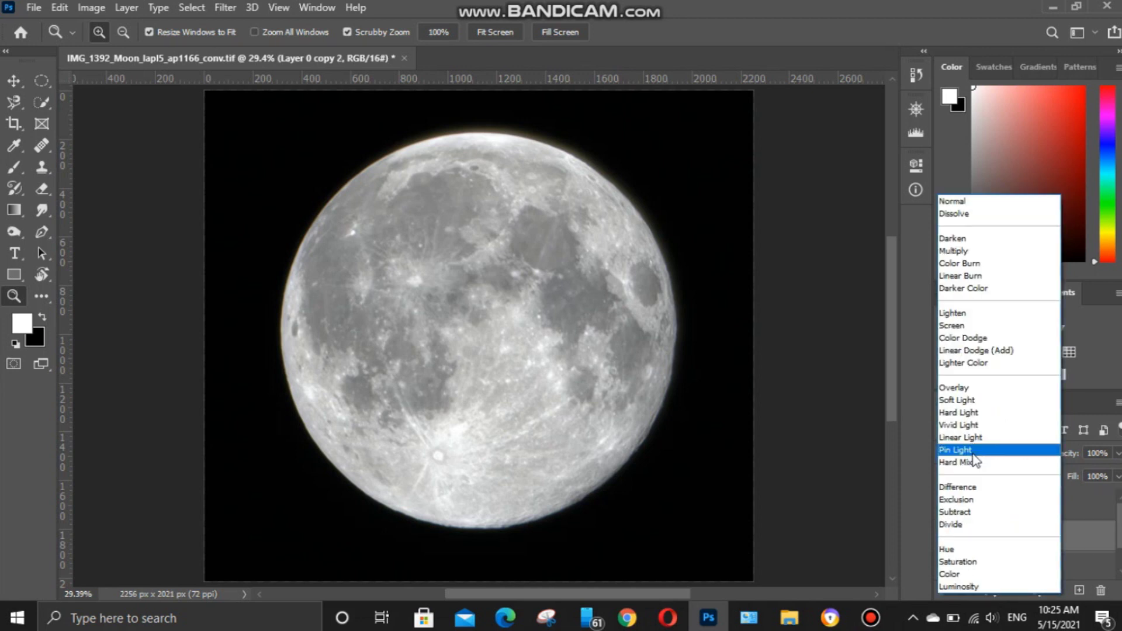
left_click(948, 401)
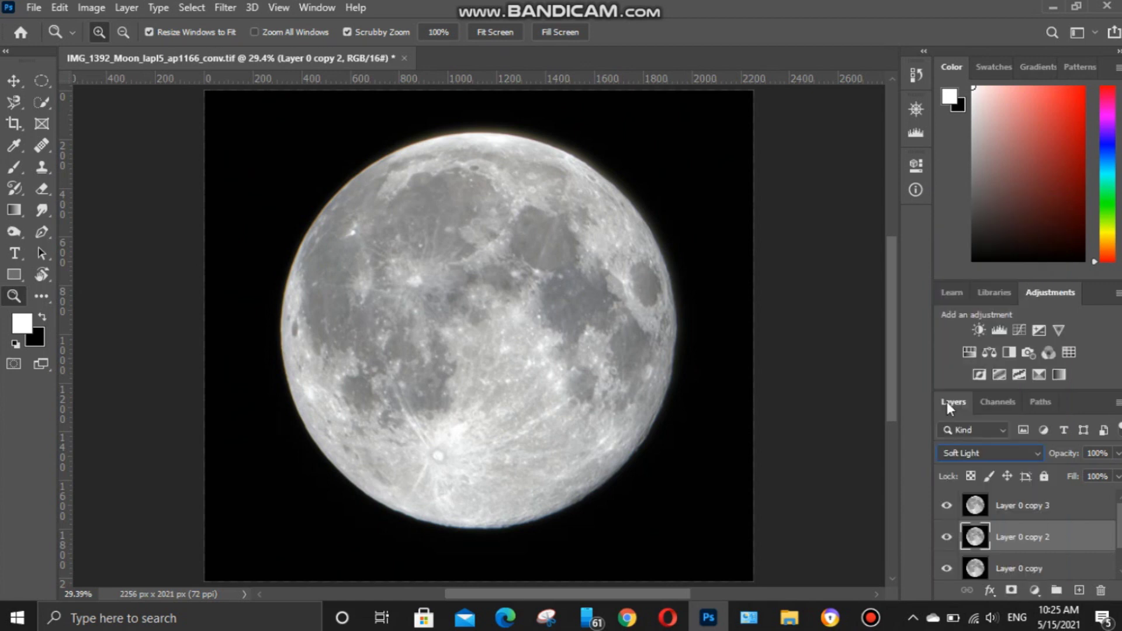
Add a Brightness/Contrast adjustment layer above Layer 0 copy 3 and lower Brightness to -62.
left_click(999, 515)
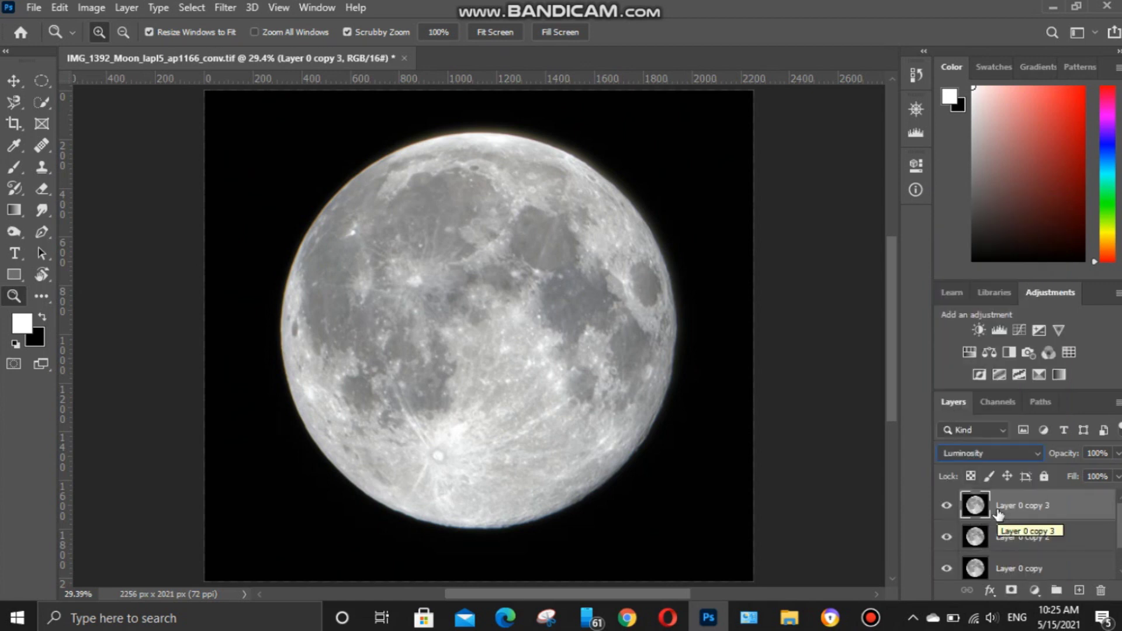
left_click(980, 330)
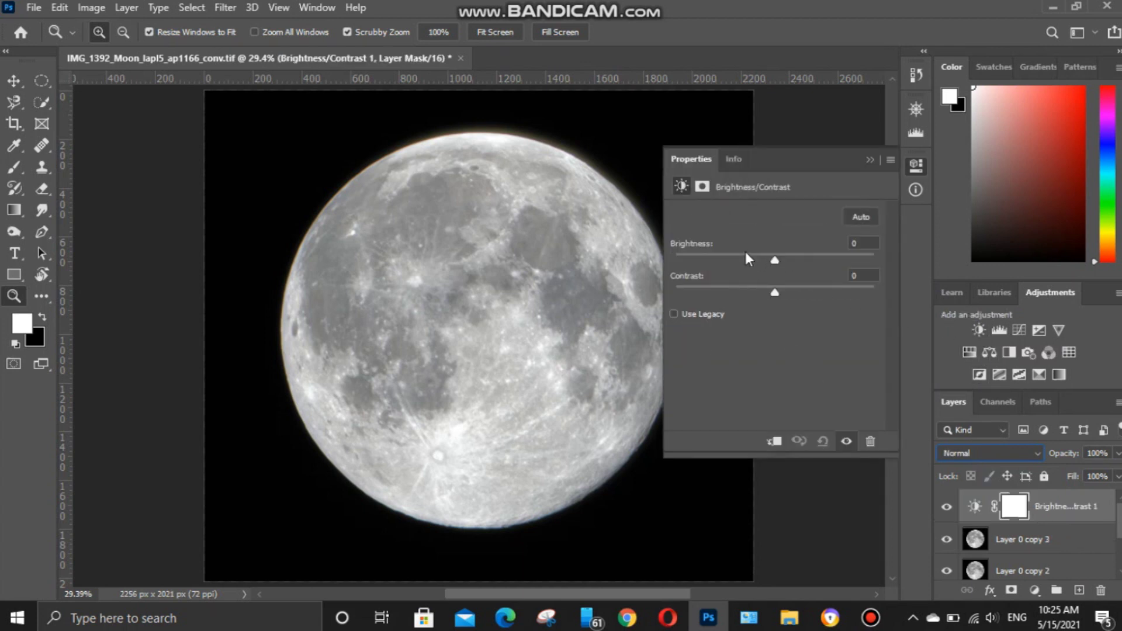
left_click_drag(742, 255, 729, 259)
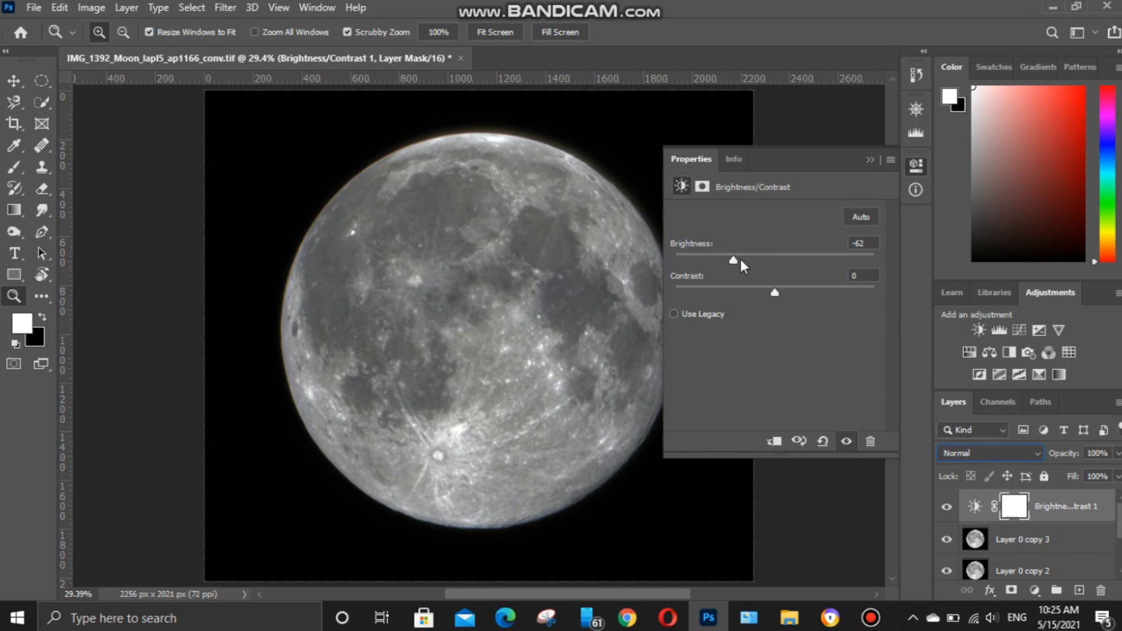
left_click(870, 159)
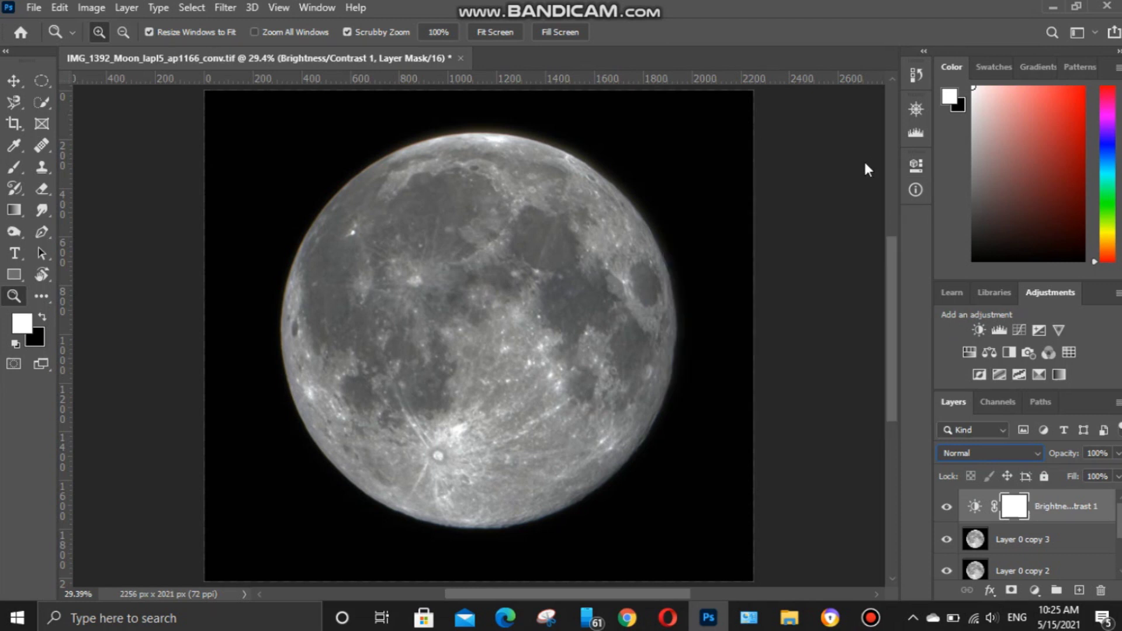
Add a Vibrance adjustment layer at the top of the stack with Saturation +100 and Vibrance +86.
left_click(1061, 330)
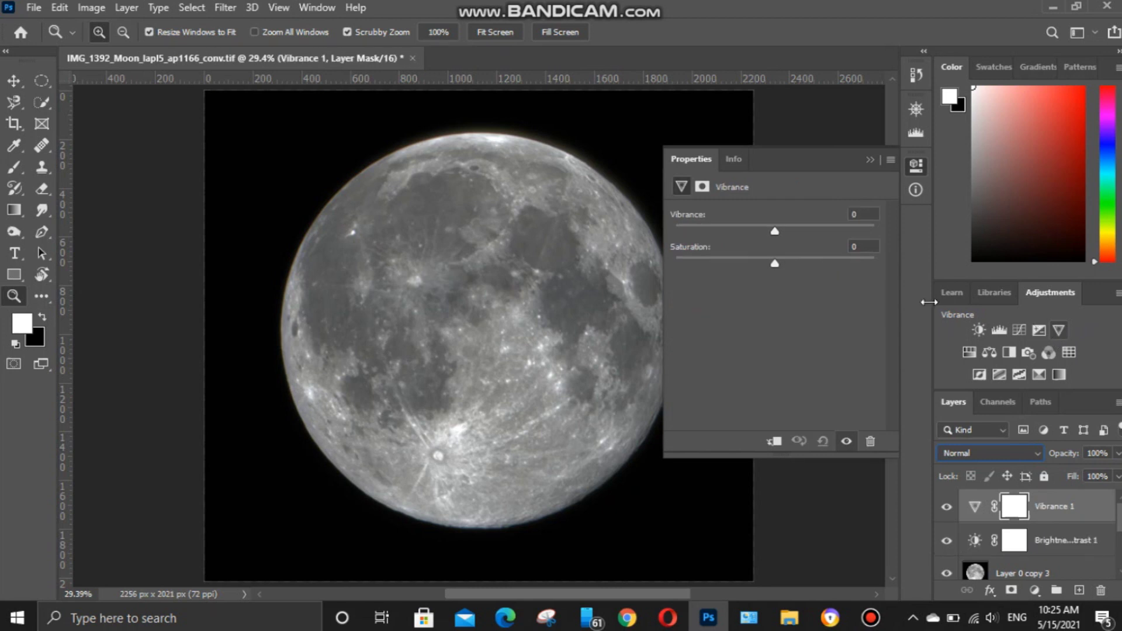
left_click(832, 258)
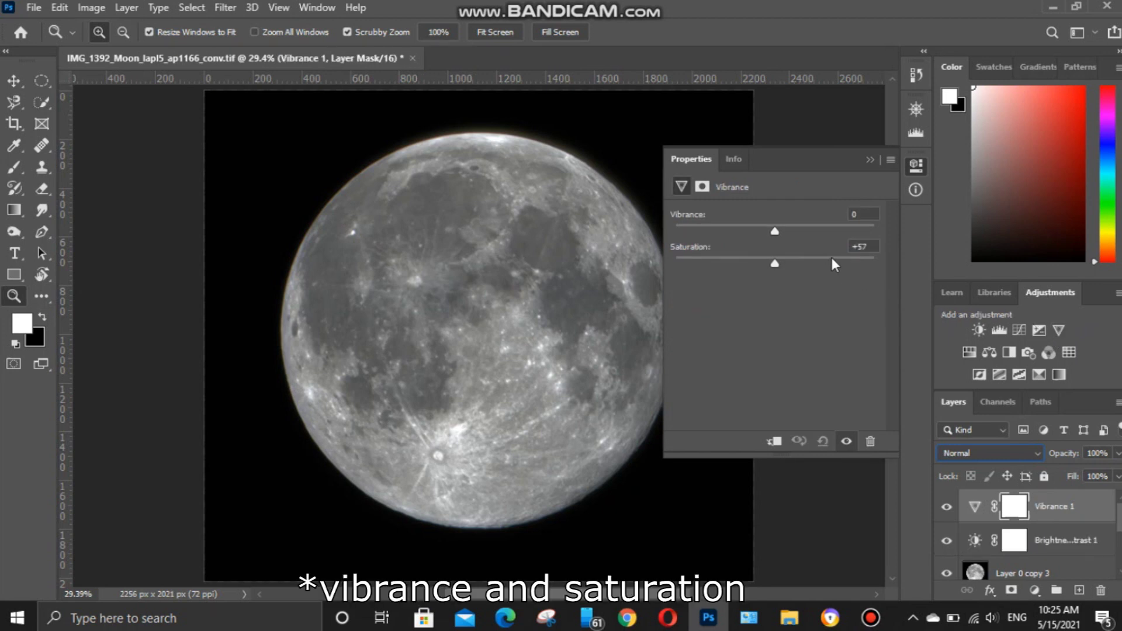
left_click(876, 263)
left_click_drag(798, 231, 823, 244)
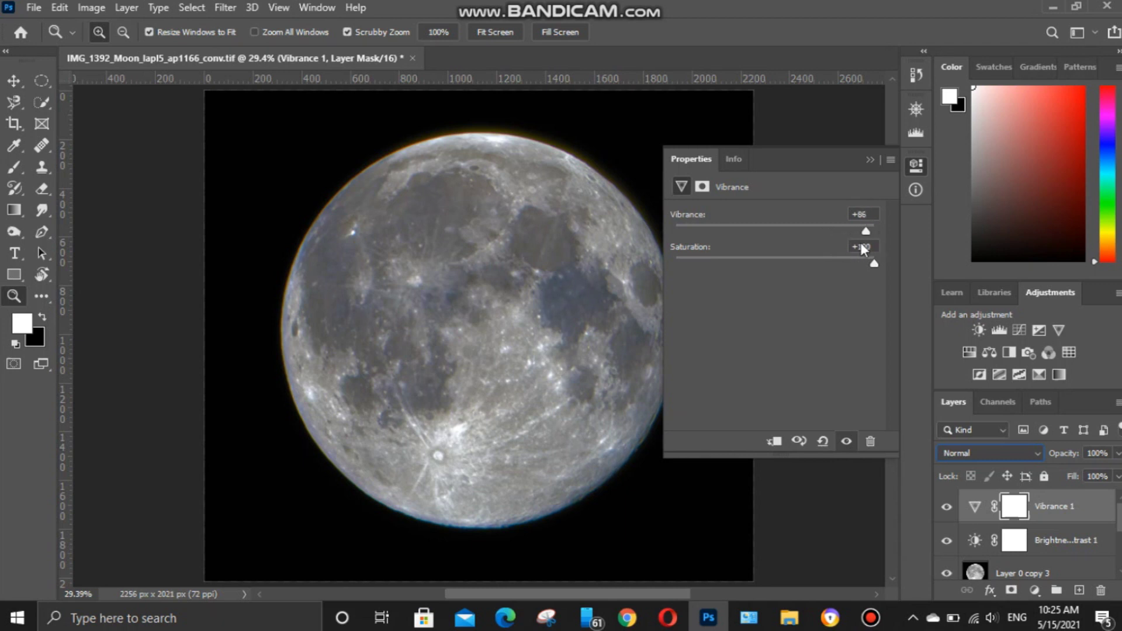
Inspect the moon's colours and raise Vibrance to +92 on the Vibrance 1 adjustment layer.
left_click(868, 160)
mouse_move(523, 272)
left_mouse_down()
mouse_move(549, 272)
mouse_move(530, 277)
left_mouse_up()
right_click(530, 276)
left_click(585, 291)
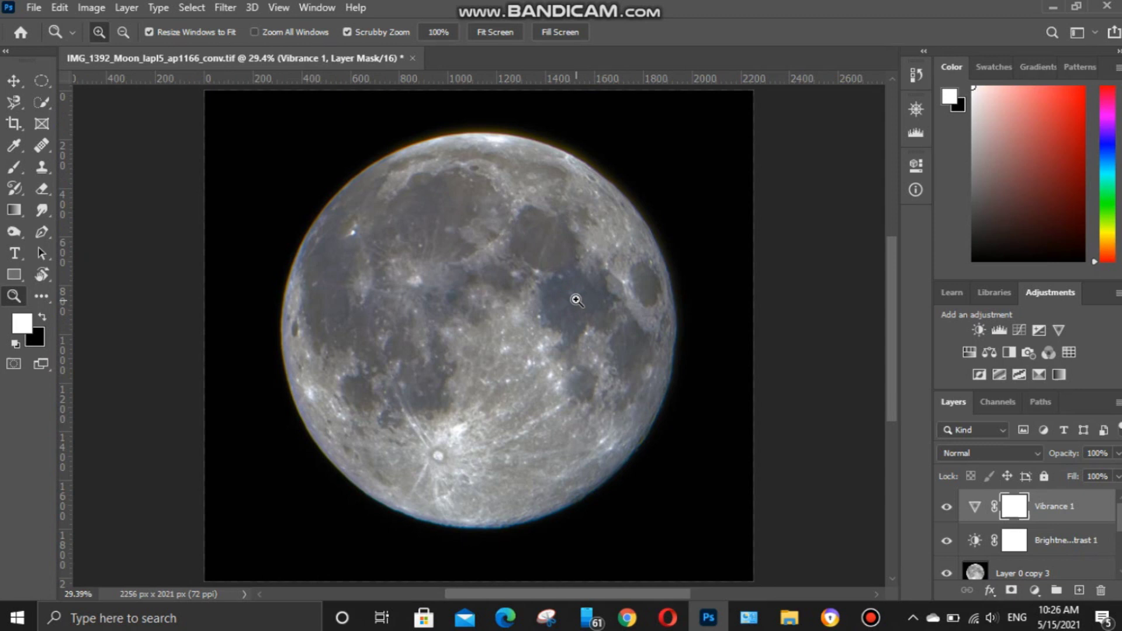
double_click(975, 510)
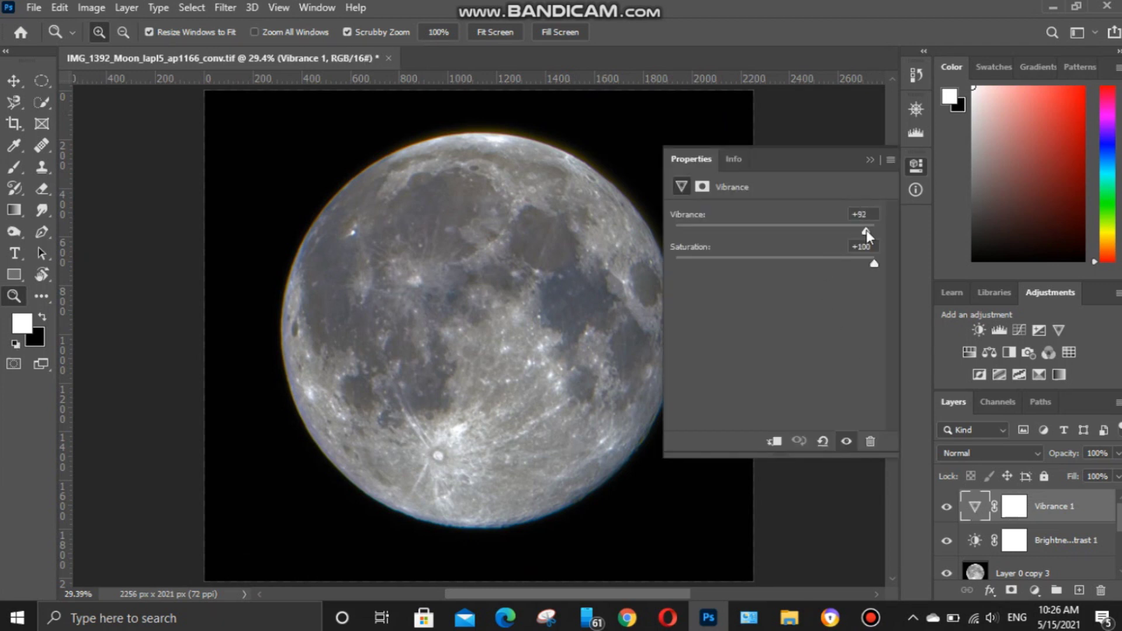
left_click(871, 159)
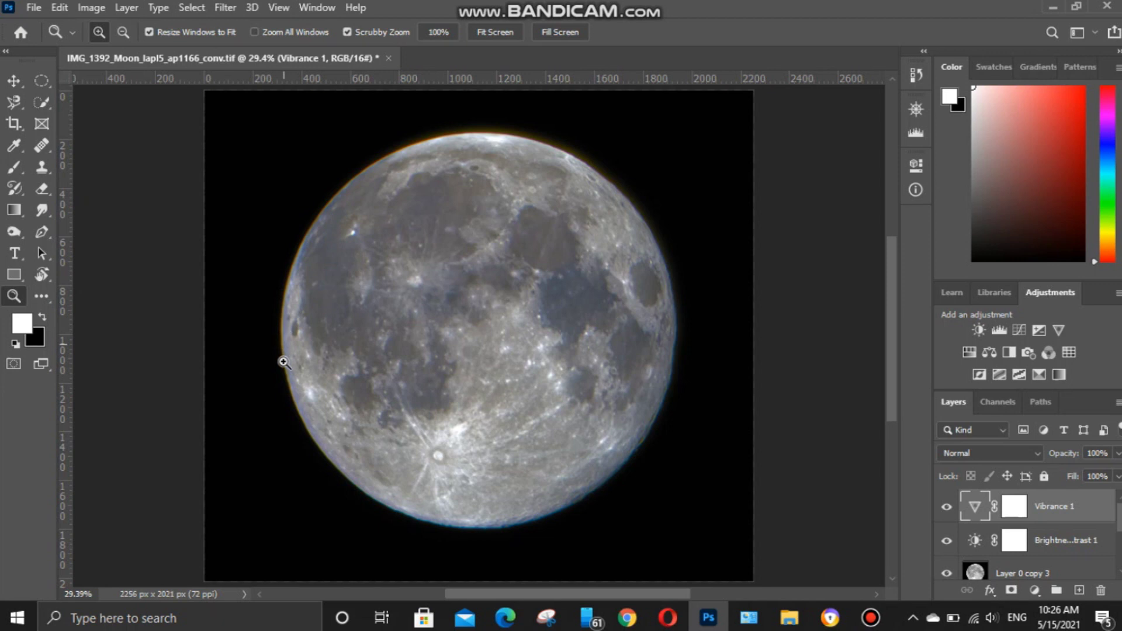
Paint black around the moon's rim on the Vibrance 1 layer mask with a 59 px brush to remove the colour fringe.
left_click(1014, 506)
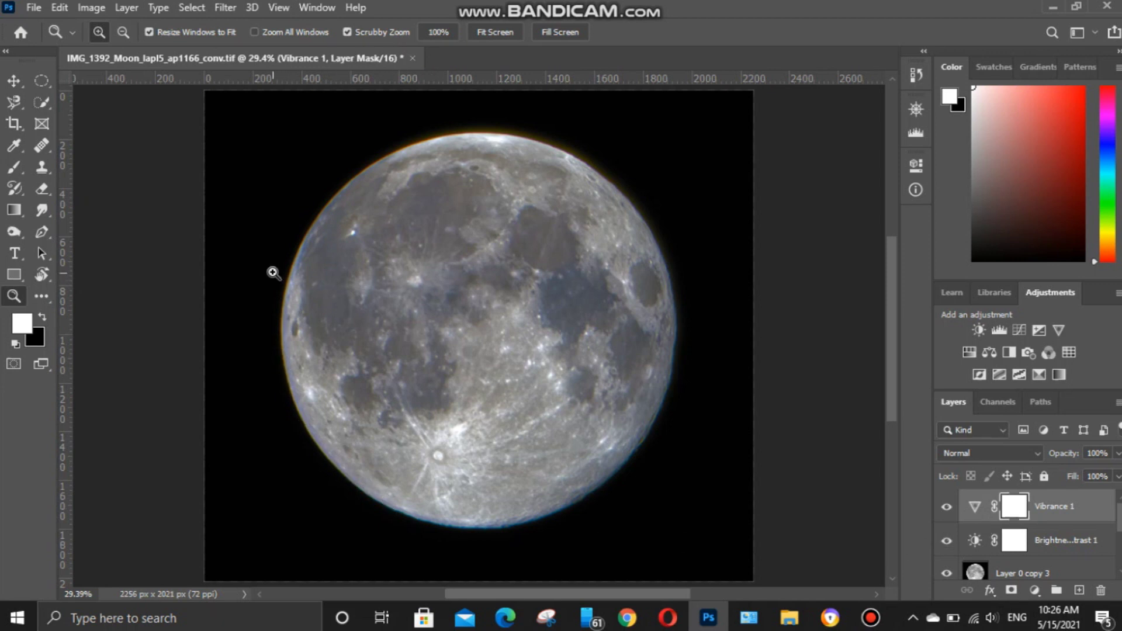
key("b")
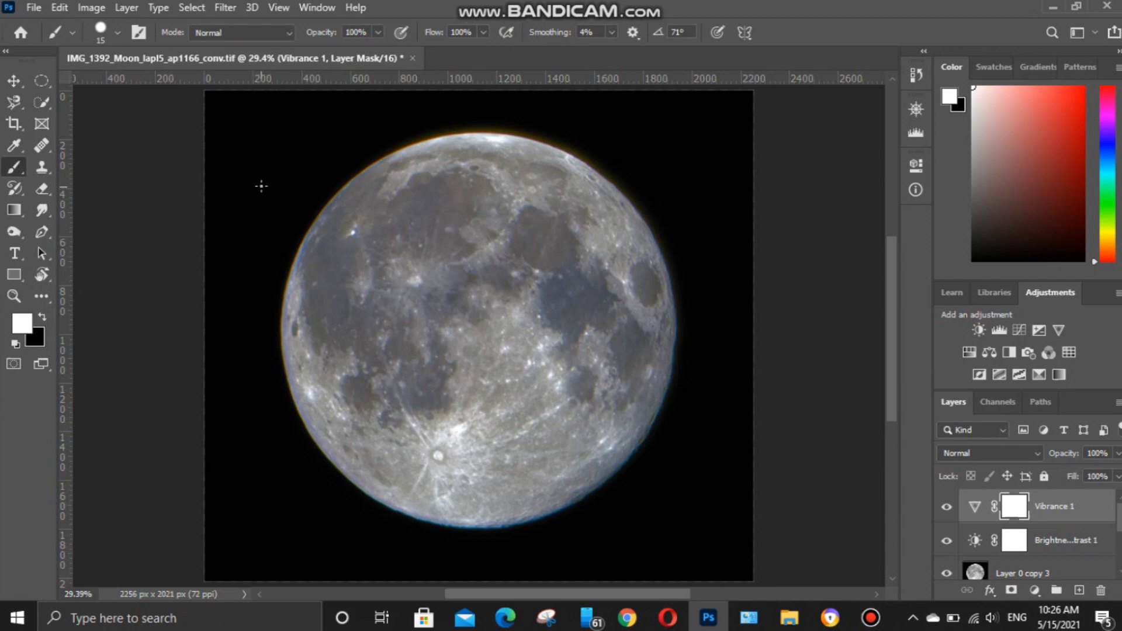
right_click(271, 187)
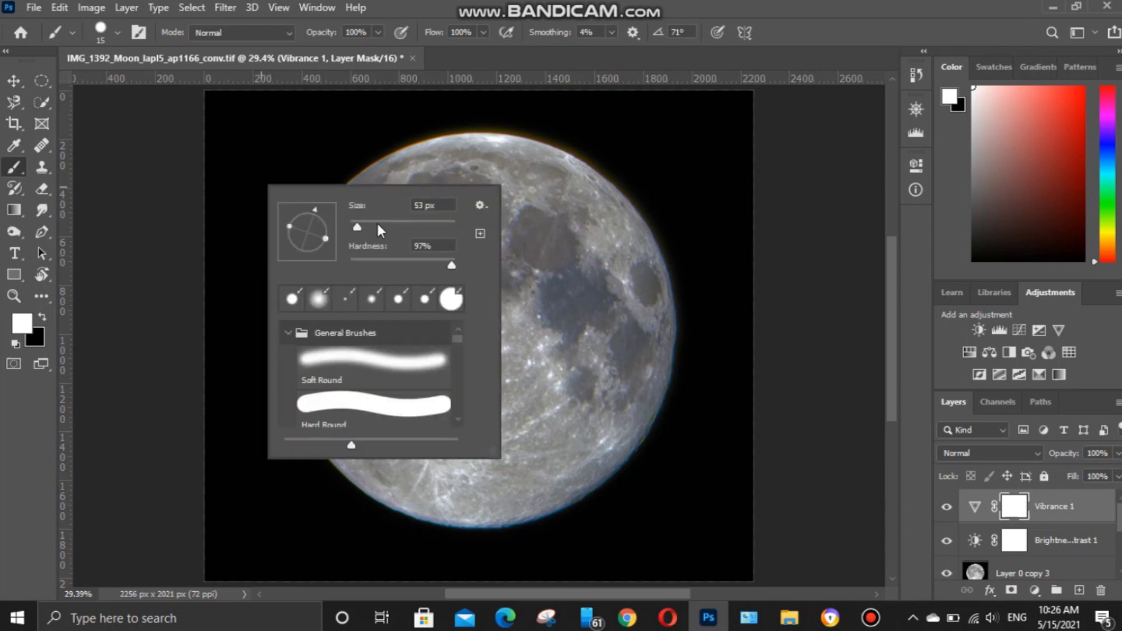
left_click_drag(378, 226, 381, 225)
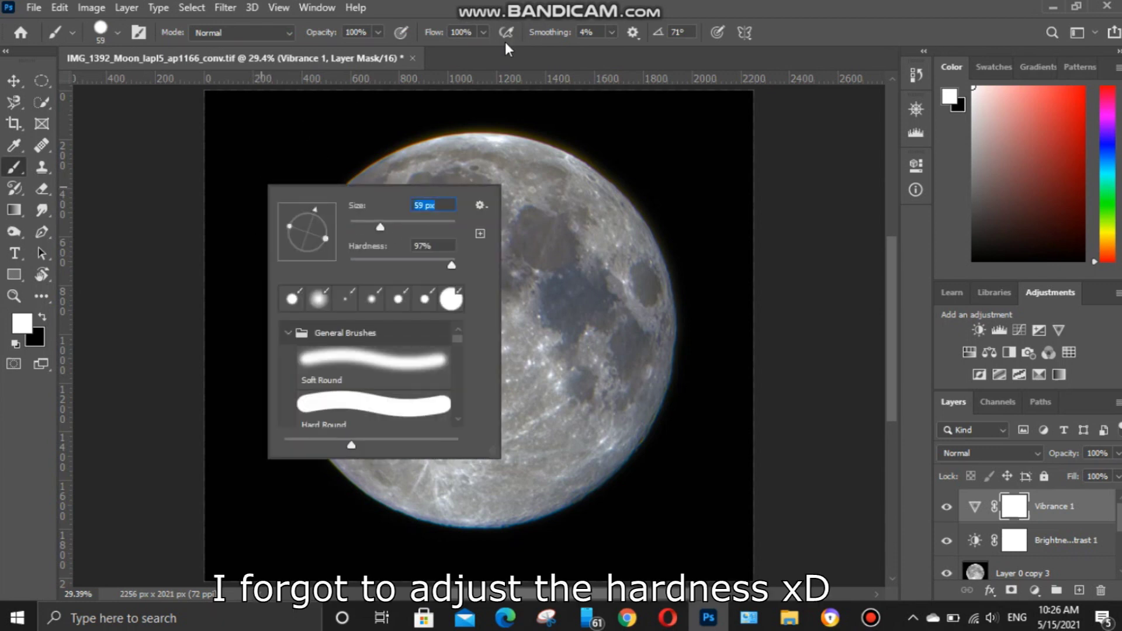
key("Return")
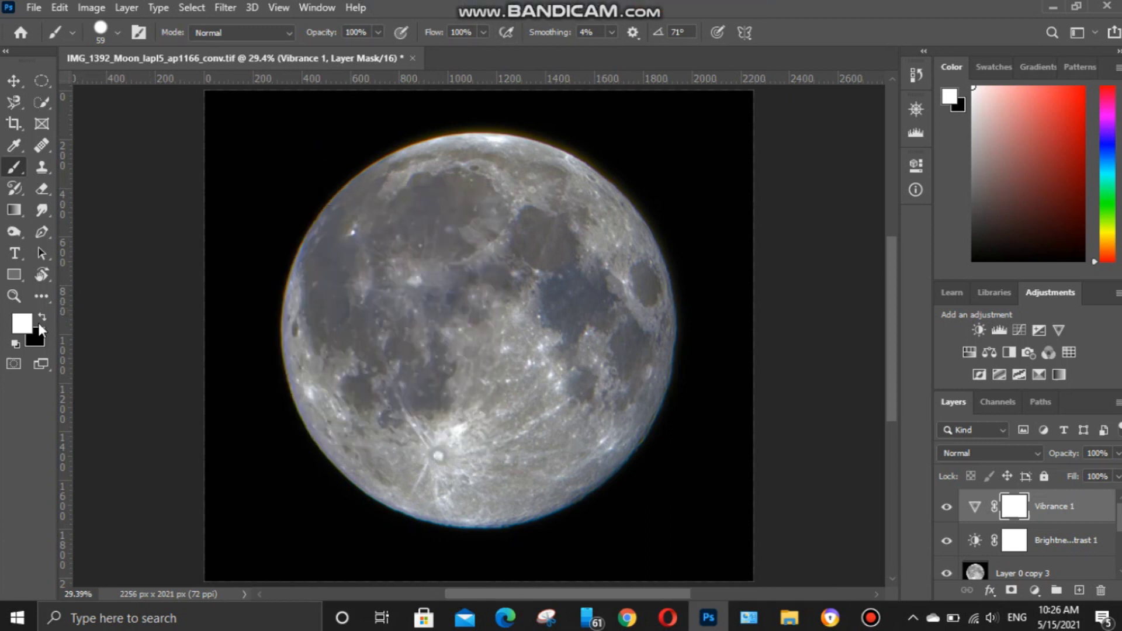
key("d")
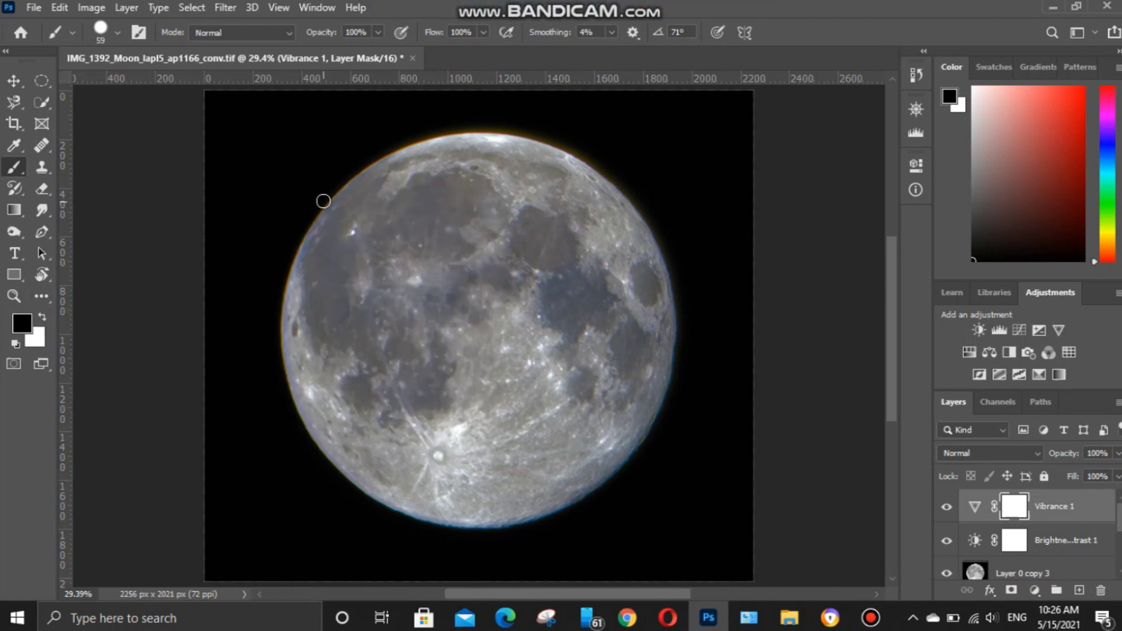
mouse_move(324, 206)
left_mouse_down()
mouse_move(280, 308)
mouse_move(294, 404)
mouse_move(354, 486)
mouse_move(450, 533)
mouse_move(493, 532)
mouse_move(439, 542)
mouse_move(443, 530)
mouse_move(544, 522)
mouse_move(520, 528)
mouse_move(623, 477)
mouse_move(605, 490)
mouse_move(667, 393)
mouse_move(681, 313)
mouse_move(636, 210)
left_mouse_up()
mouse_move(448, 124)
left_mouse_down()
mouse_move(519, 130)
mouse_move(607, 168)
left_mouse_up()
mouse_move(418, 140)
left_mouse_down()
mouse_move(332, 189)
mouse_move(337, 180)
mouse_move(311, 216)
mouse_move(271, 368)
left_mouse_up()
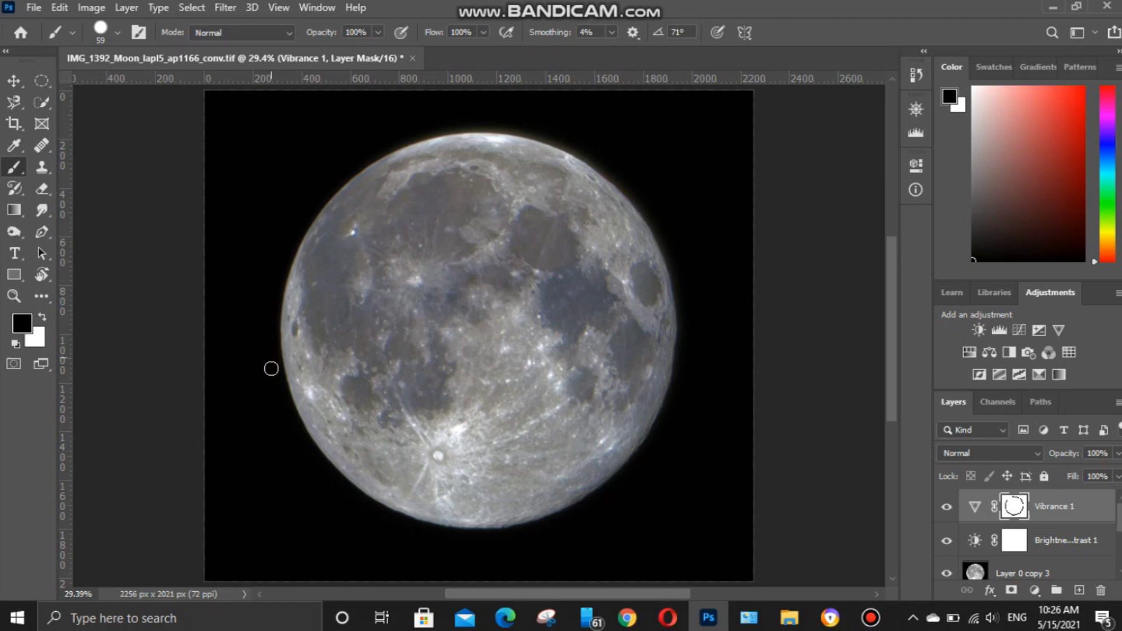
left_click(13, 296)
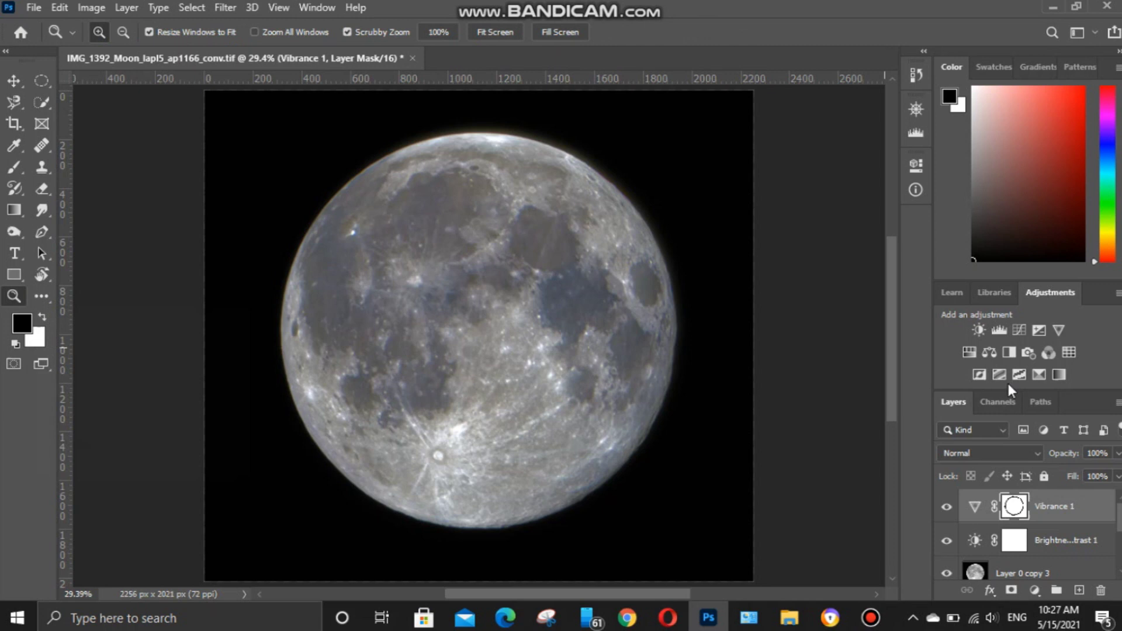
left_click(1020, 329)
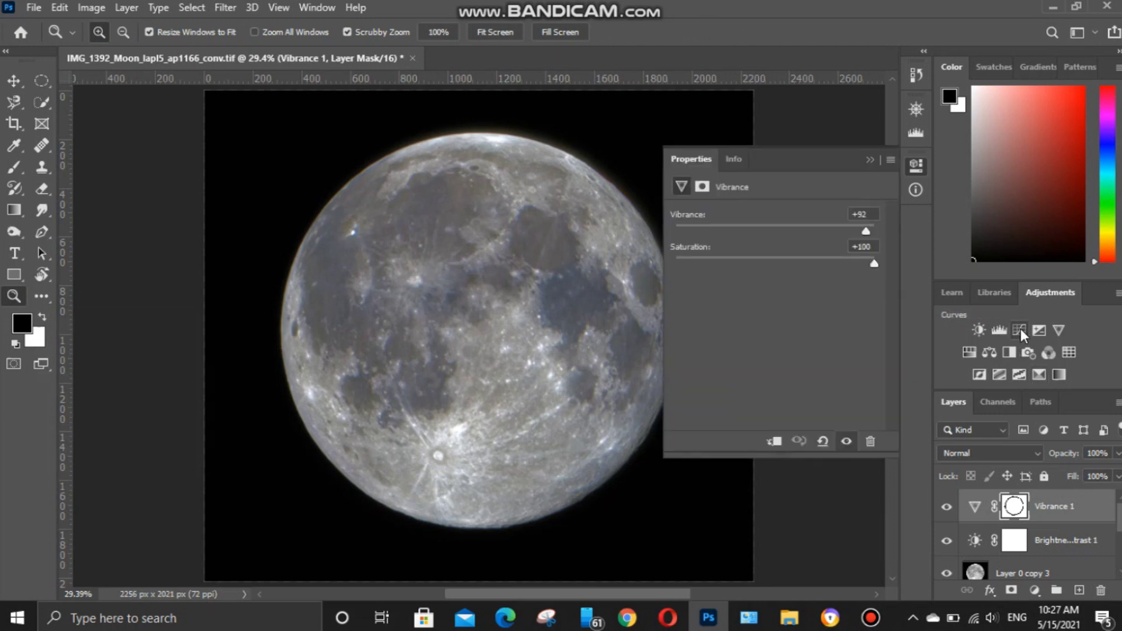
left_click(870, 159)
key("ctrl+z")
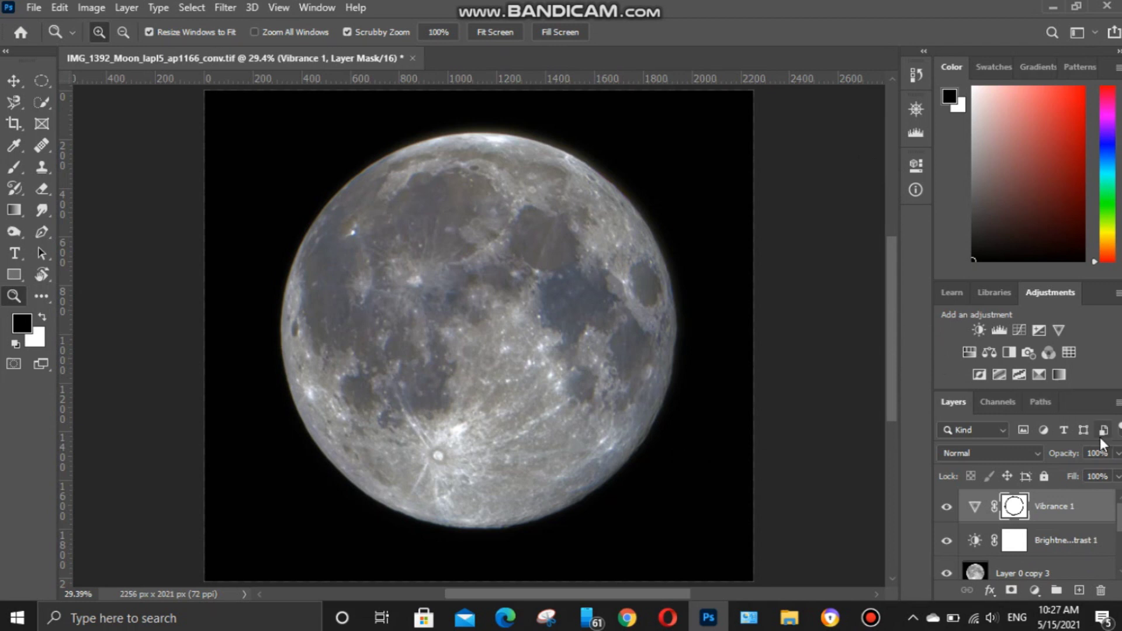
key("ctrl+z")
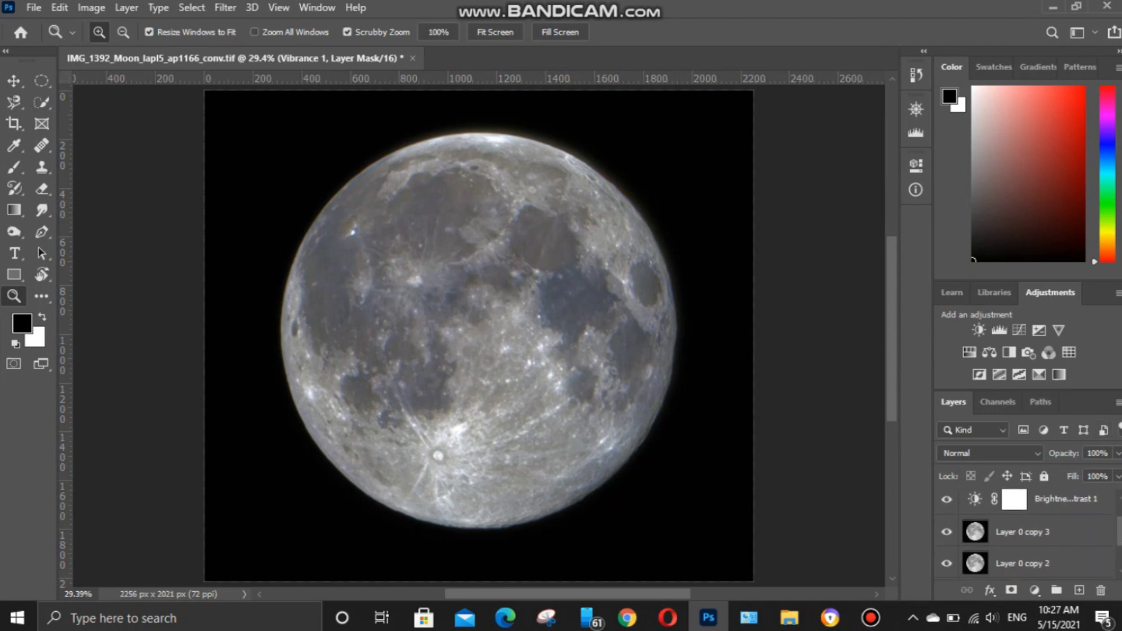
key("ctrl+z")
key("ctrl+z")
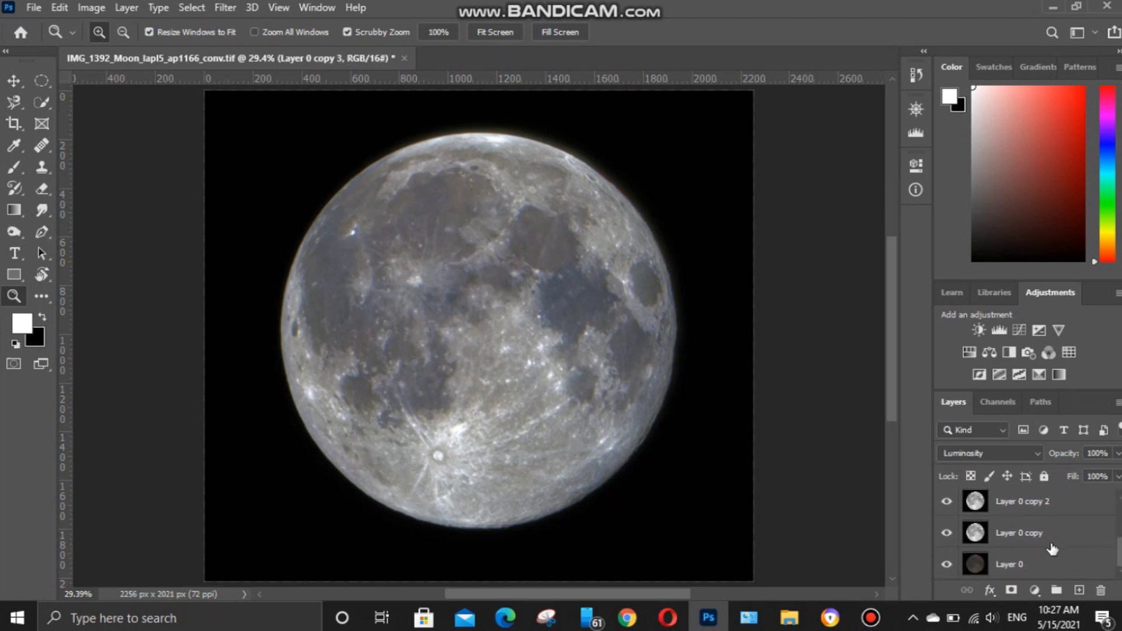
Merge Layer 0 copy, Layer 0 copy 2 and Layer 0 copy 3 into one layer and hide Layer 0.
right_click(1043, 536)
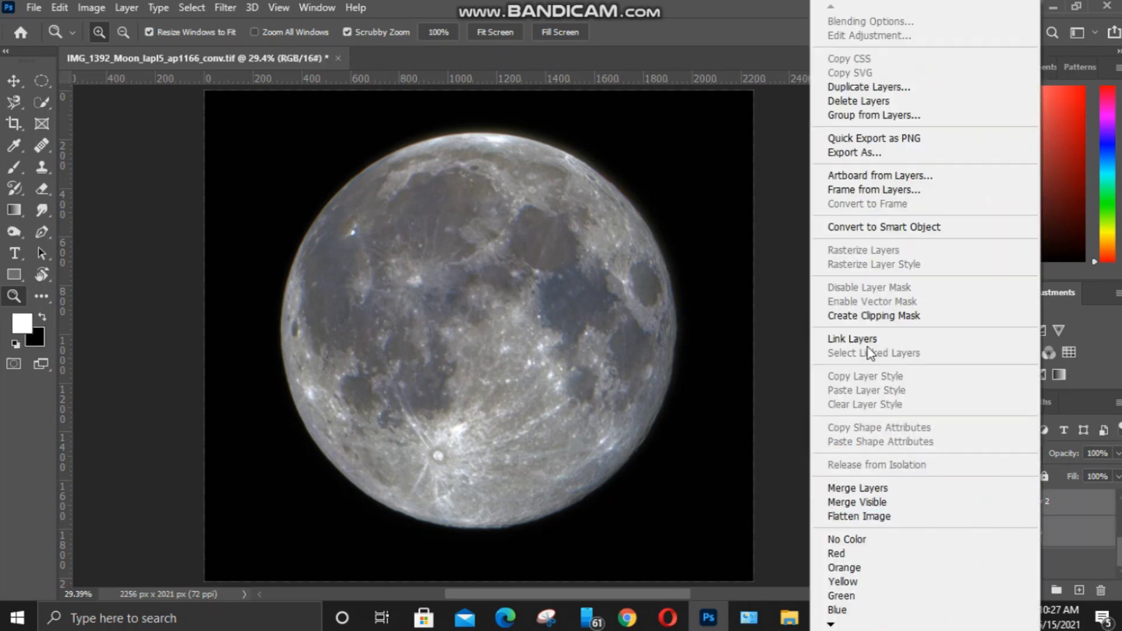
left_click(885, 489)
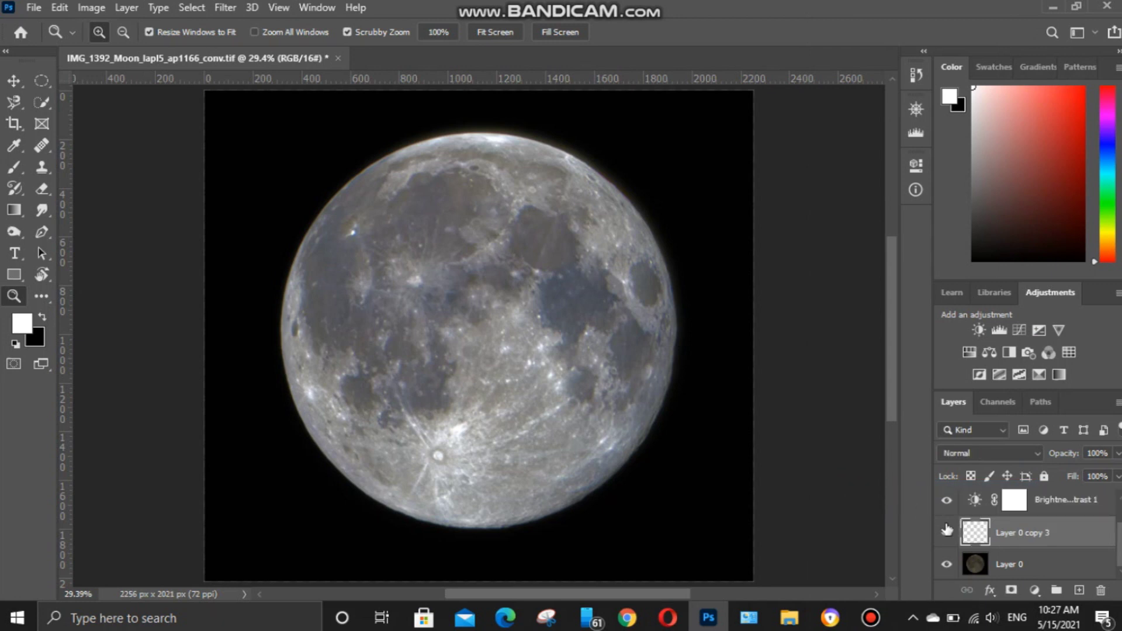
left_click(947, 565)
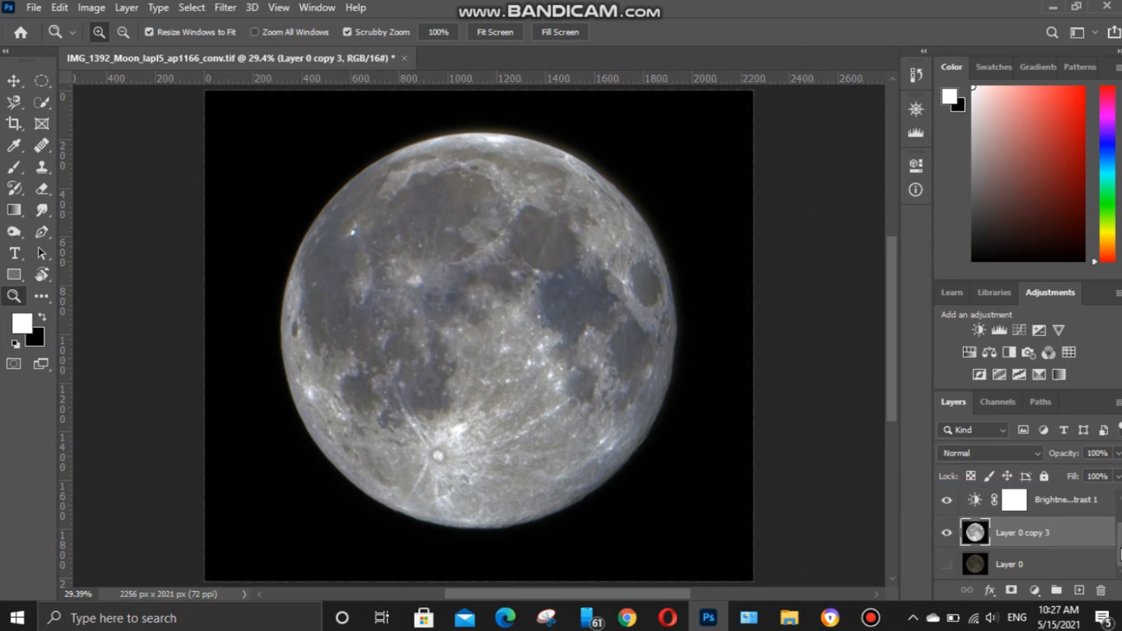
Add a Curves adjustment layer above Vibrance 1 and shape a gentle RGB S-curve with lowered shadows and raised highlights.
left_click(1059, 330)
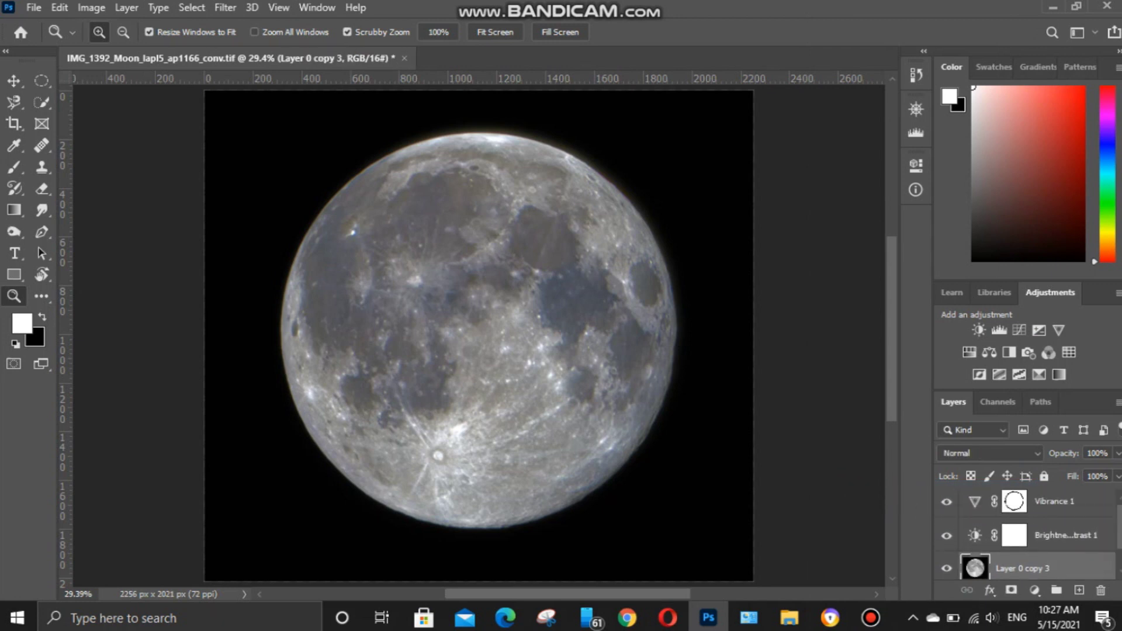
left_click(1062, 511)
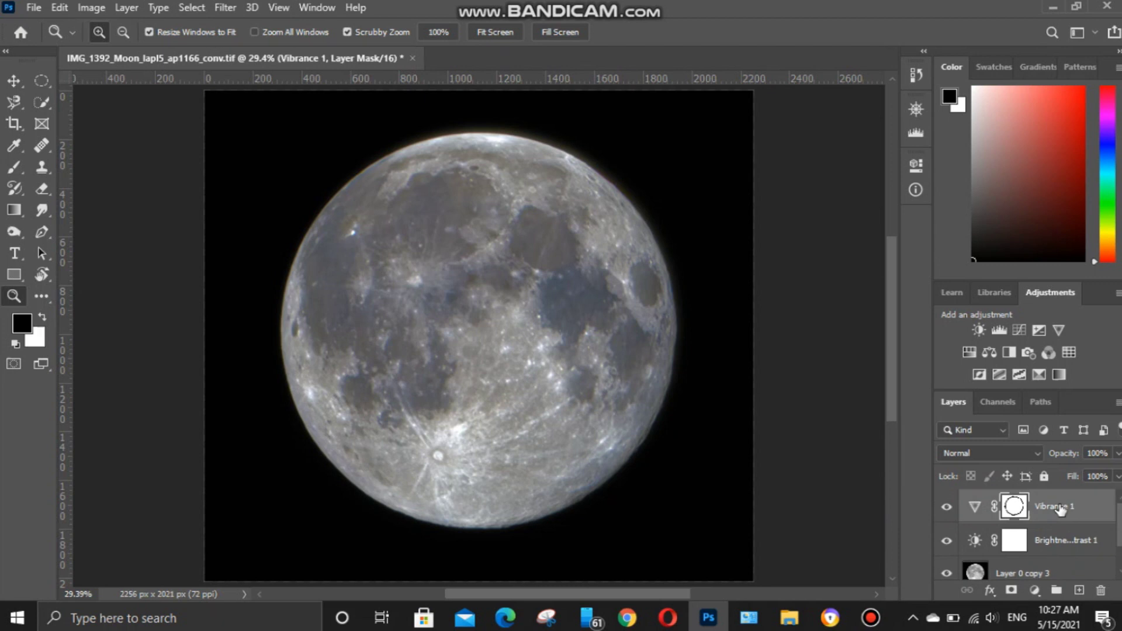
left_click(1018, 330)
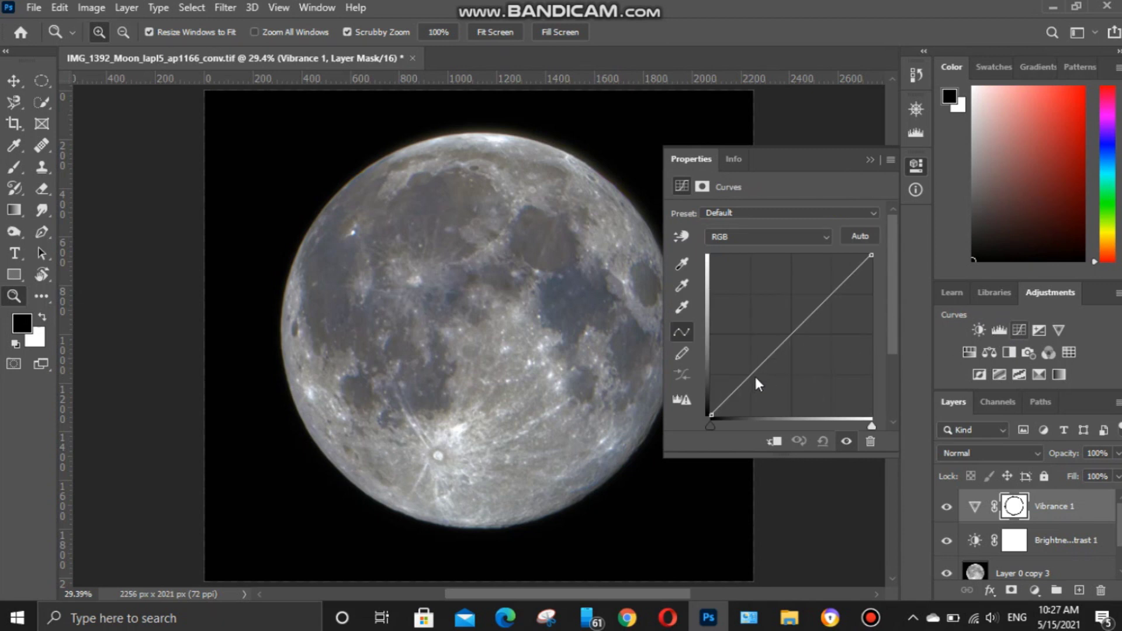
left_click(736, 396)
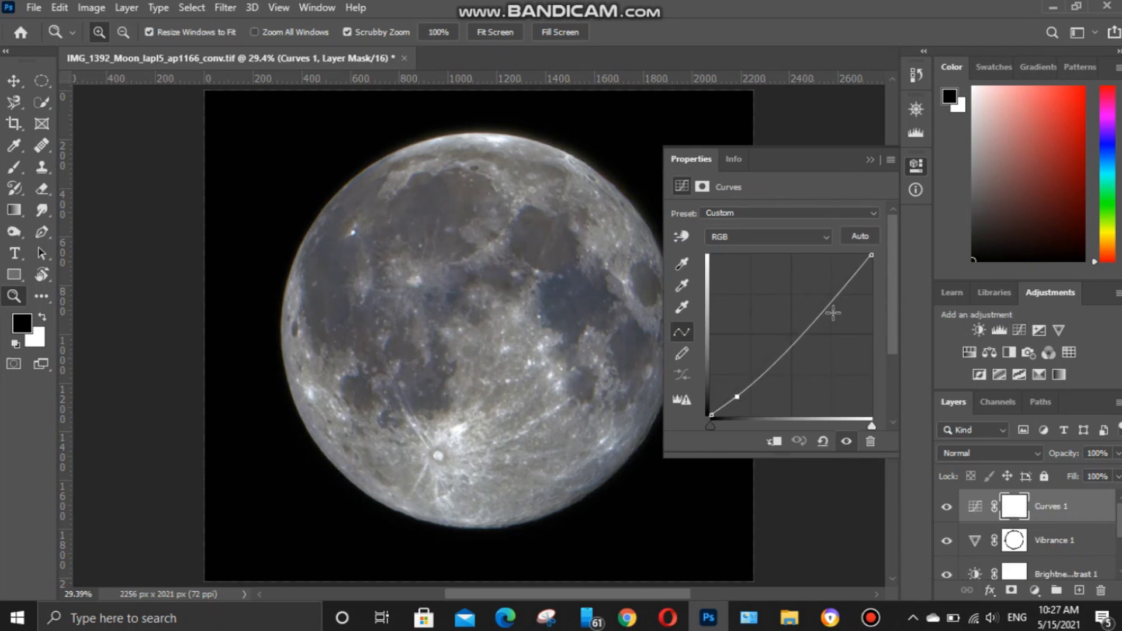
left_click_drag(840, 289, 837, 282)
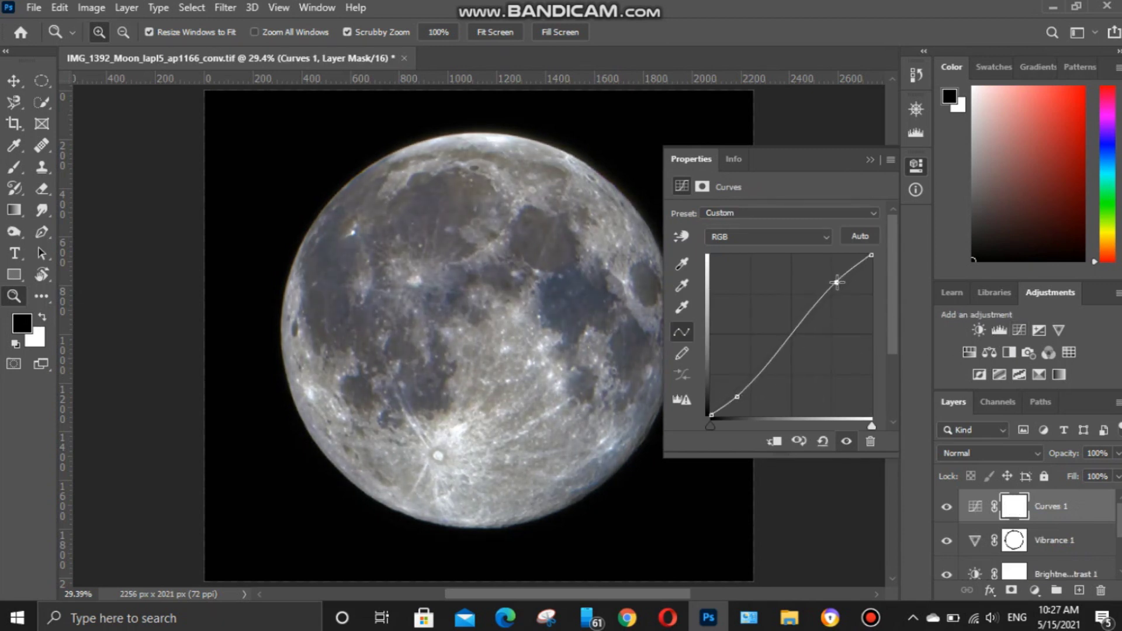
left_click(738, 396)
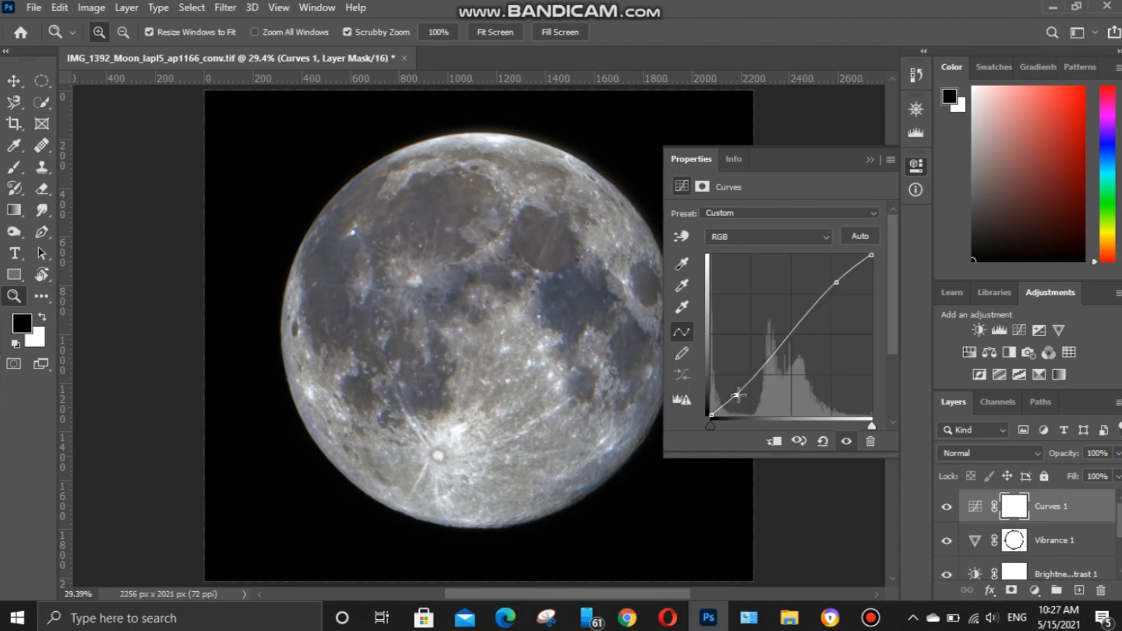
left_click(869, 161)
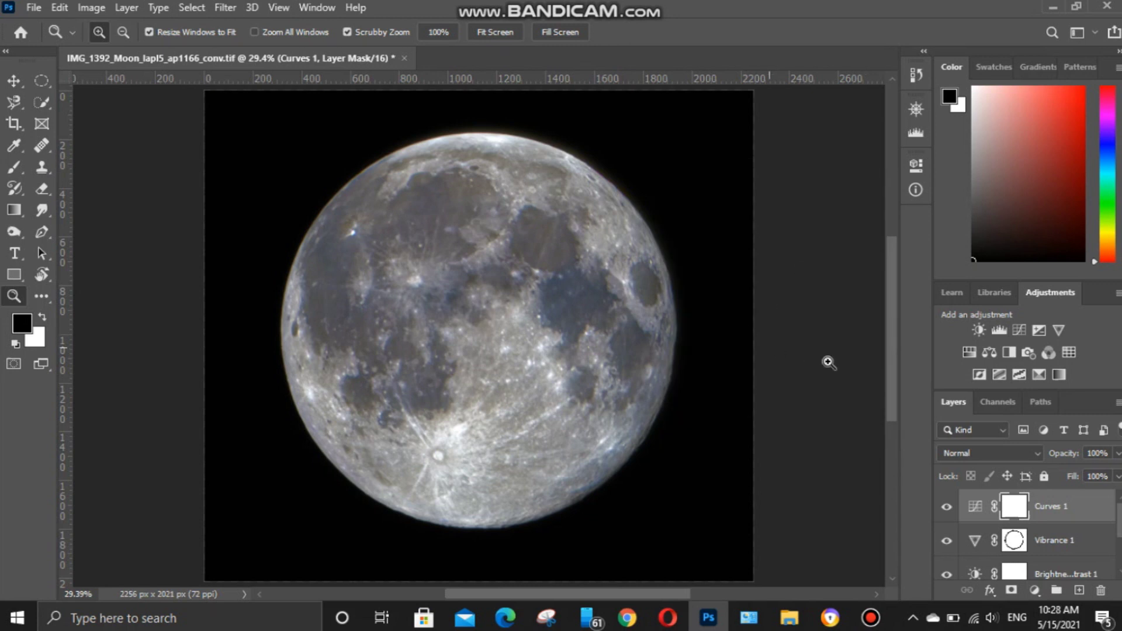
Add a Brightness/Contrast adjustment layer above Curves 1 with Brightness -17 and Contrast 7.
left_click(978, 330)
mouse_move(775, 292)
left_mouse_down()
mouse_move(784, 292)
mouse_move(769, 258)
mouse_move(782, 291)
left_mouse_up()
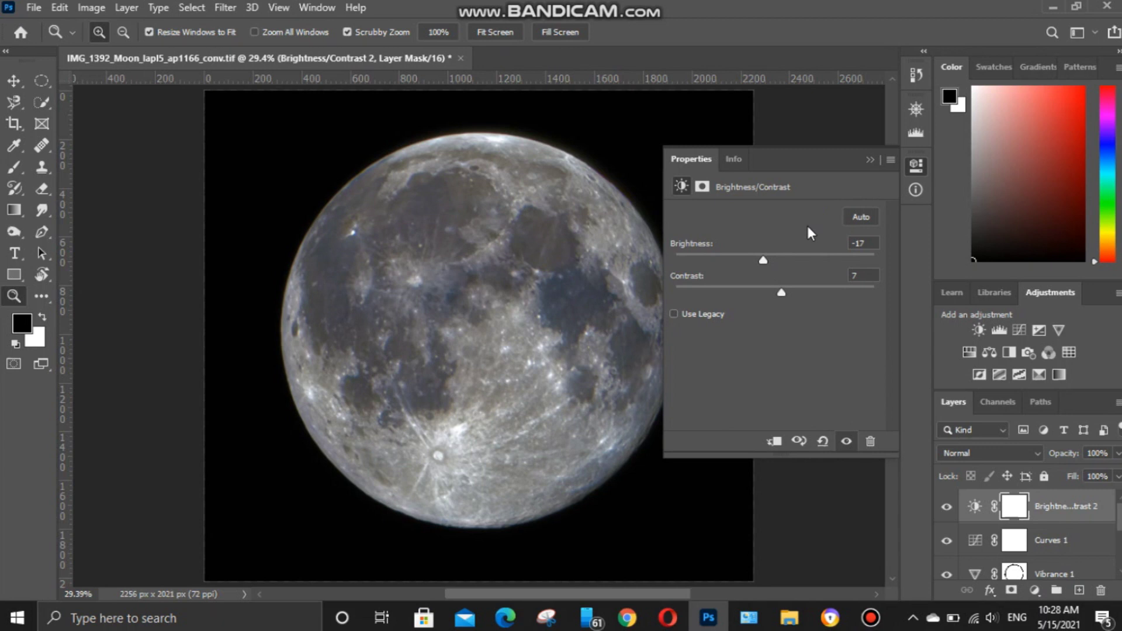
left_click(870, 159)
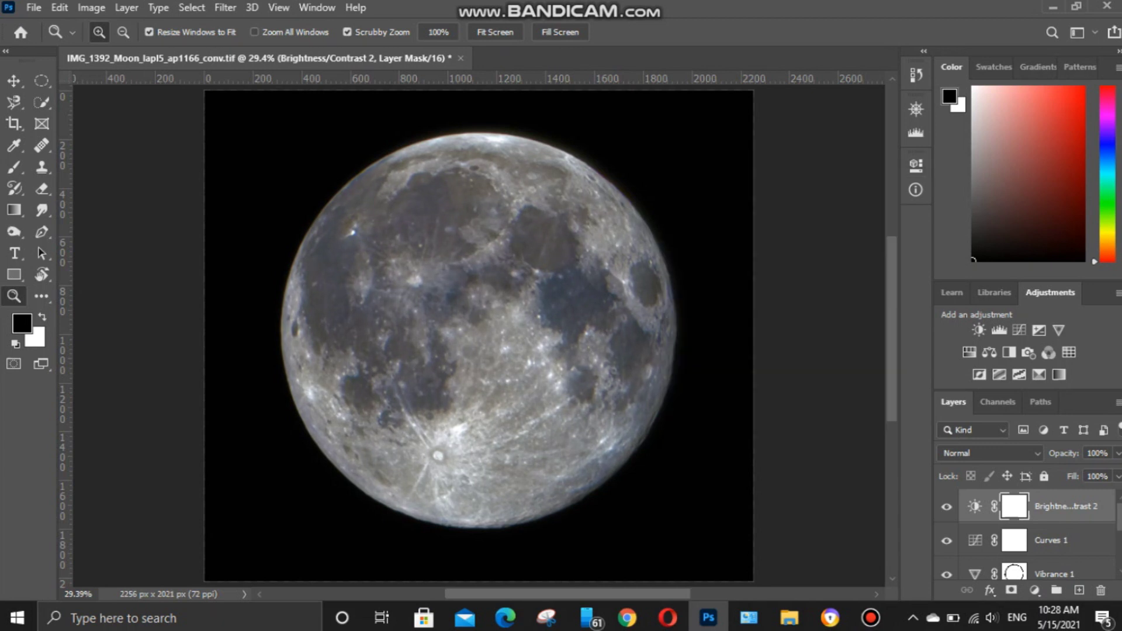
Convert Layer 0 copy 3 and all adjustment layers above it into one smart object.
scroll(1058, 563, "down", 3)
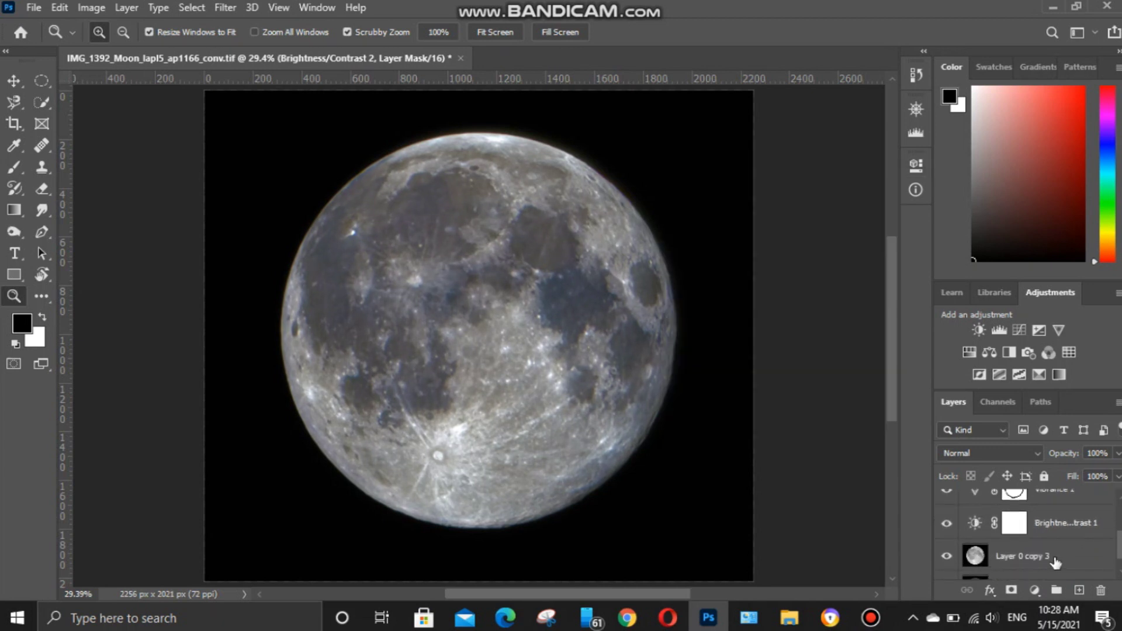
left_click(1056, 562)
right_click(1055, 562)
left_click(903, 228)
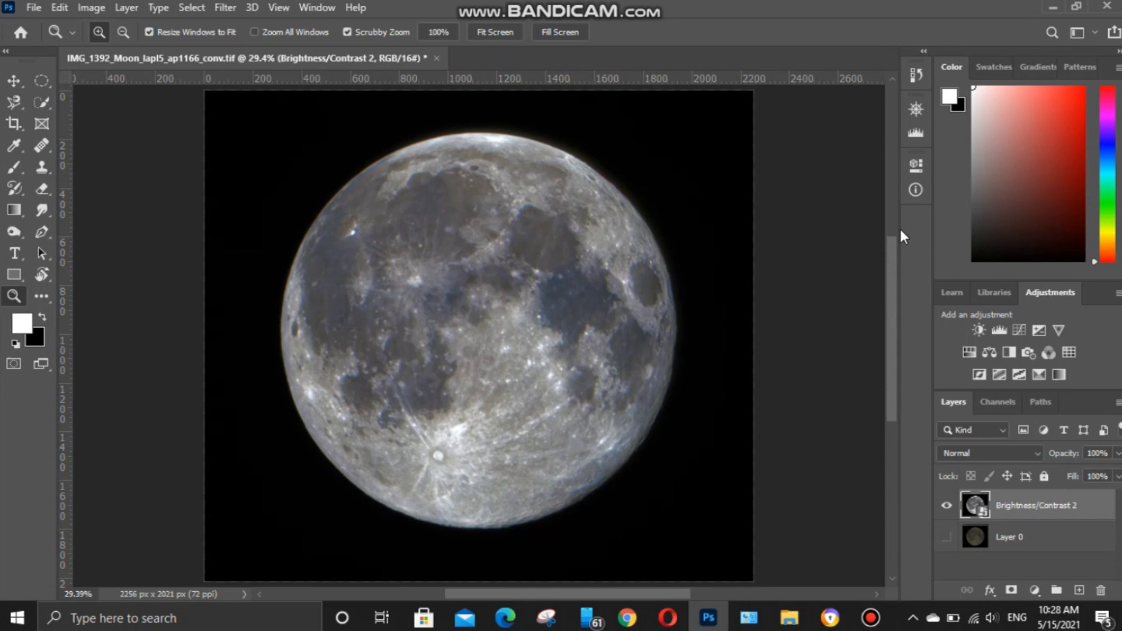
Apply the Camera Raw Filter to the Brightness/Contrast 2 smart object with Texture raised moderately.
left_click(215, 10)
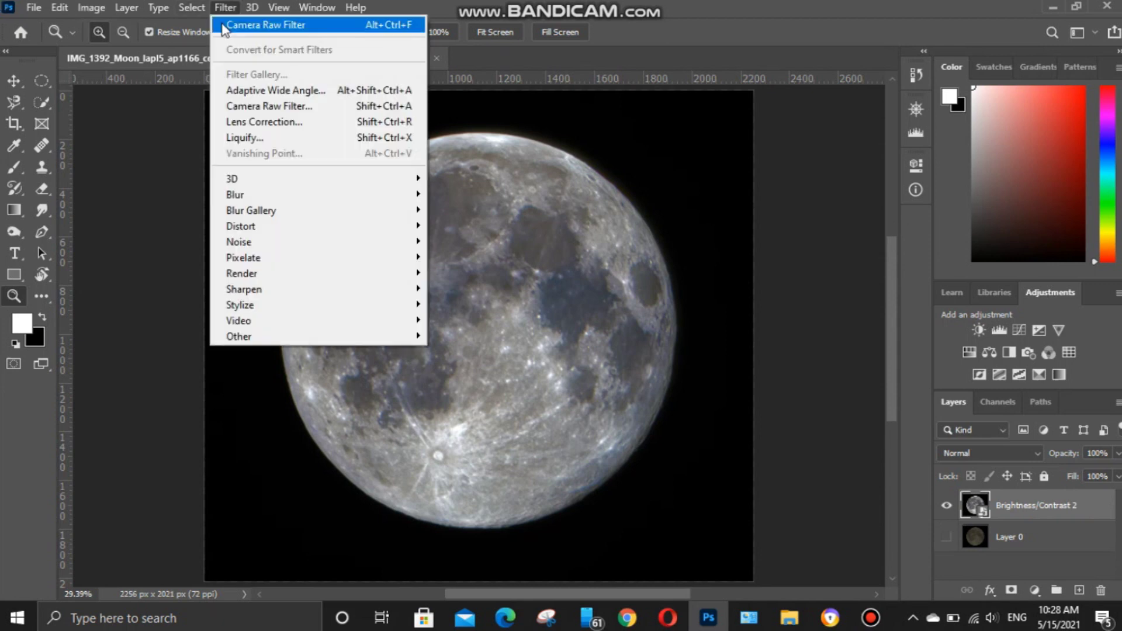
left_click(223, 24)
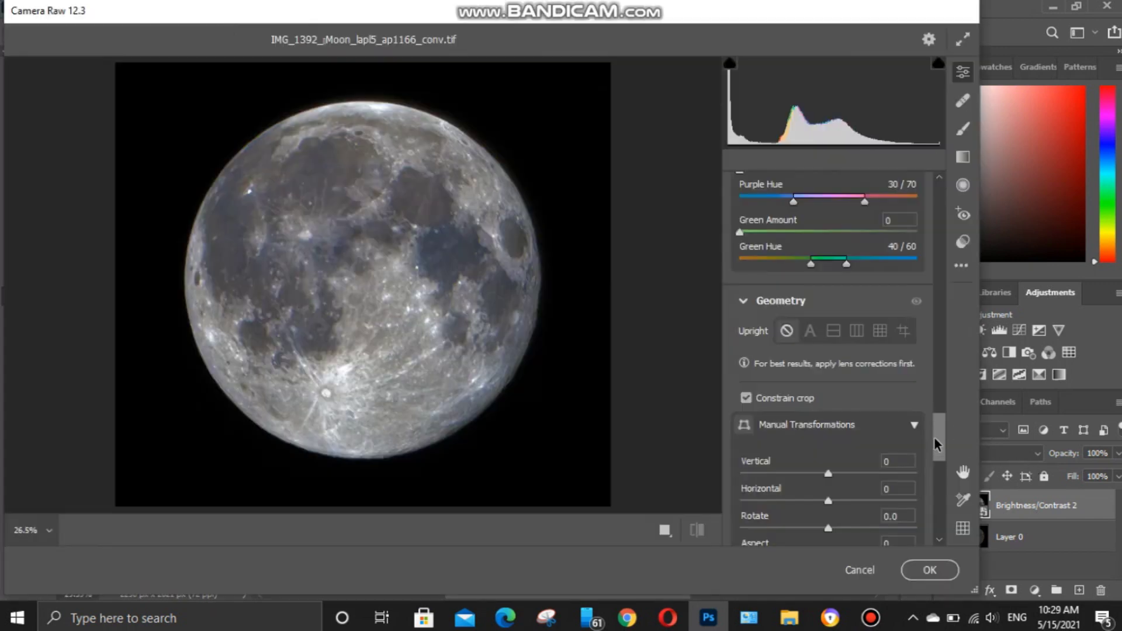
scroll(938, 380, "up", 1)
scroll(937, 380, "up", 10)
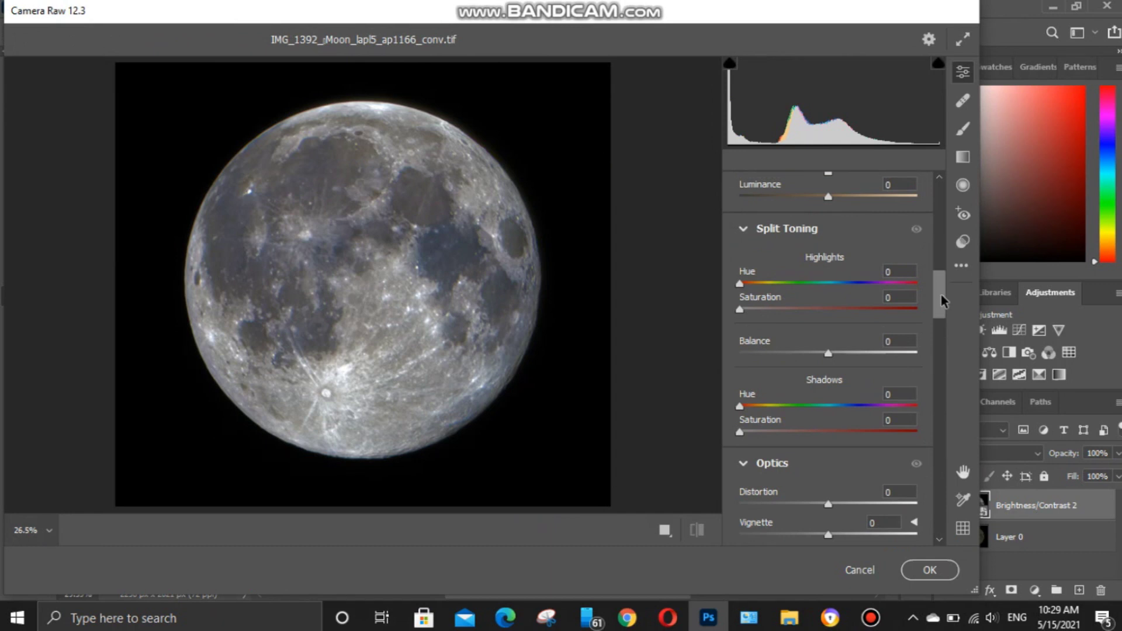
scroll(939, 263, "up", 5)
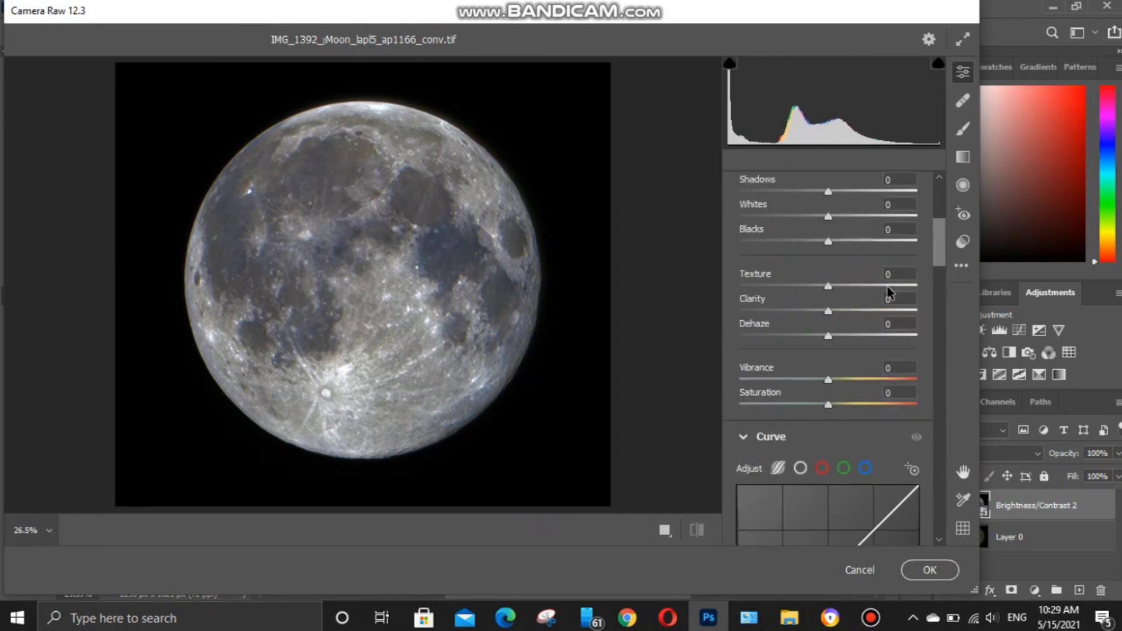
mouse_move(851, 287)
left_mouse_down()
mouse_move(861, 286)
mouse_move(850, 289)
left_mouse_up()
left_click(946, 571)
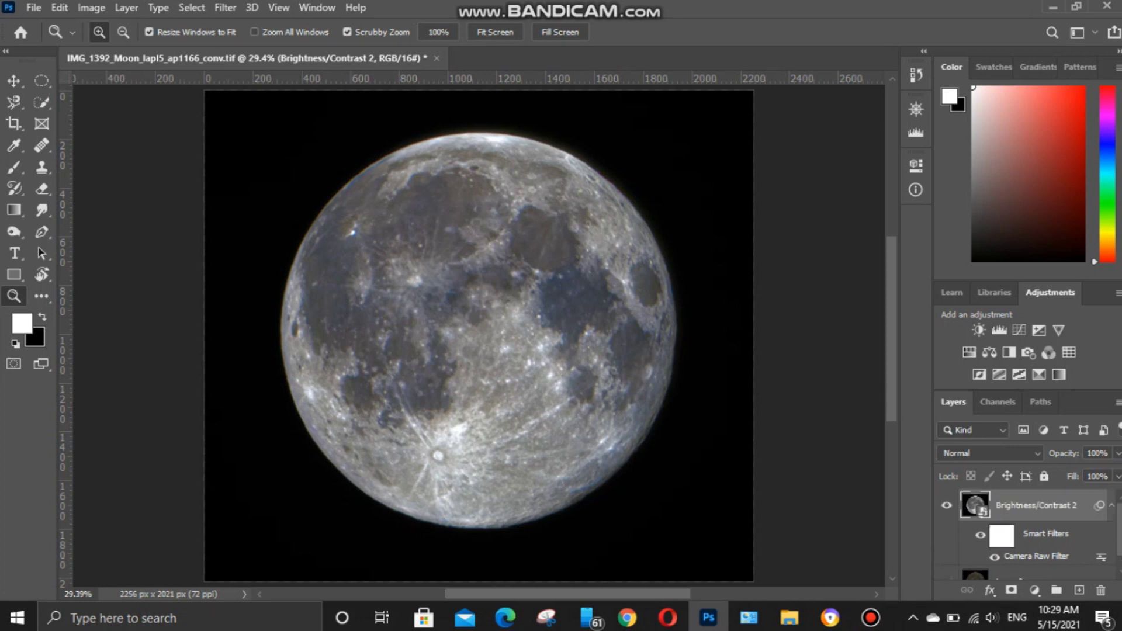
Rasterize the Brightness/Contrast 2 smart object and make the hidden Layer 0 beneath it visible.
right_click(1028, 514)
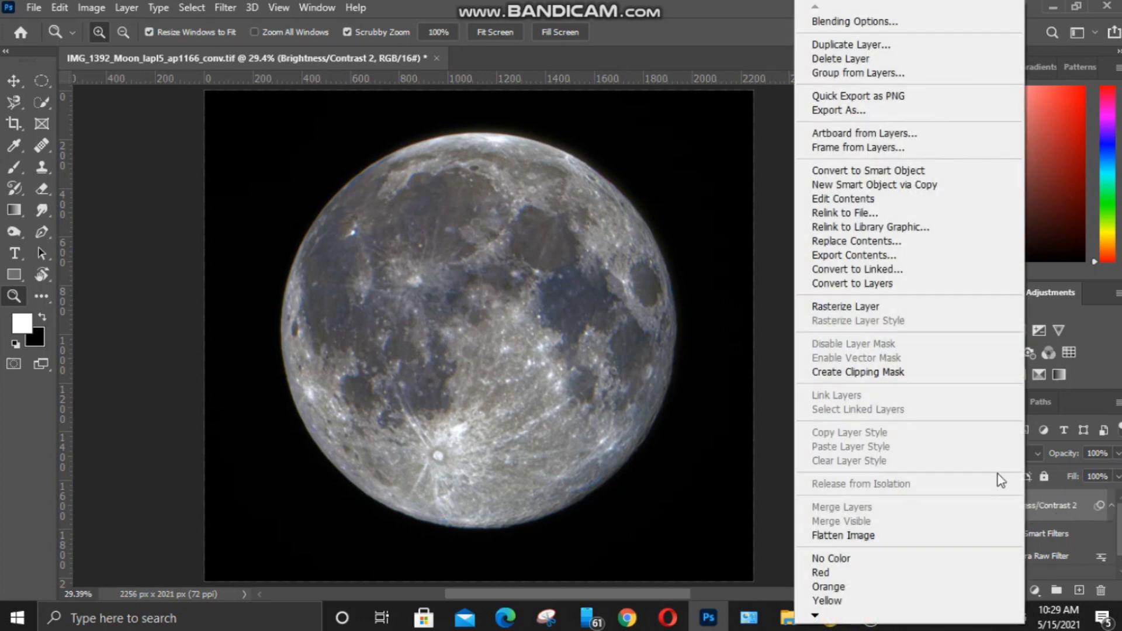
left_click(846, 308)
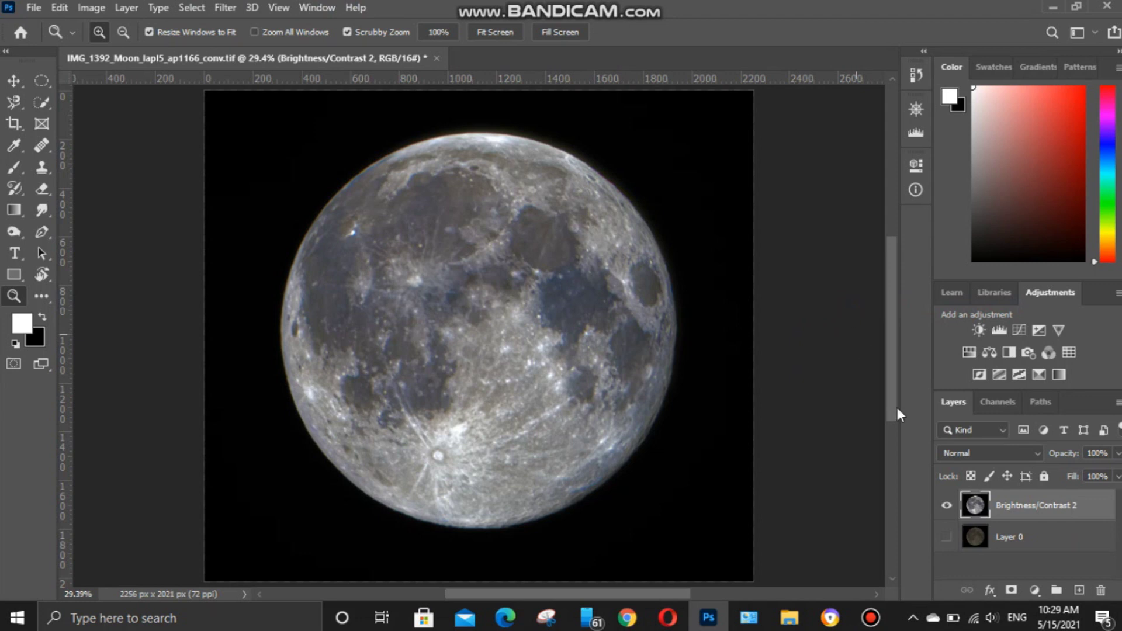
left_click(947, 536)
Compare the edited moon with the original Layer 0 by toggling Brightness/Contrast 2's visibility, and inspect the lunar surface up close and in full.
left_click(947, 505)
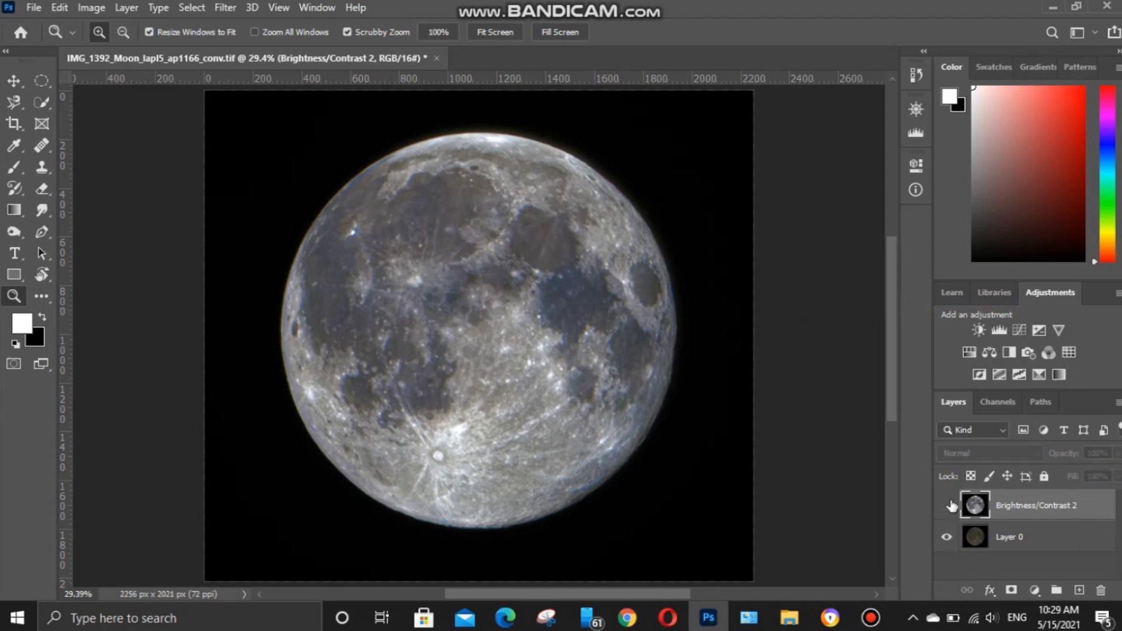
left_click(947, 506)
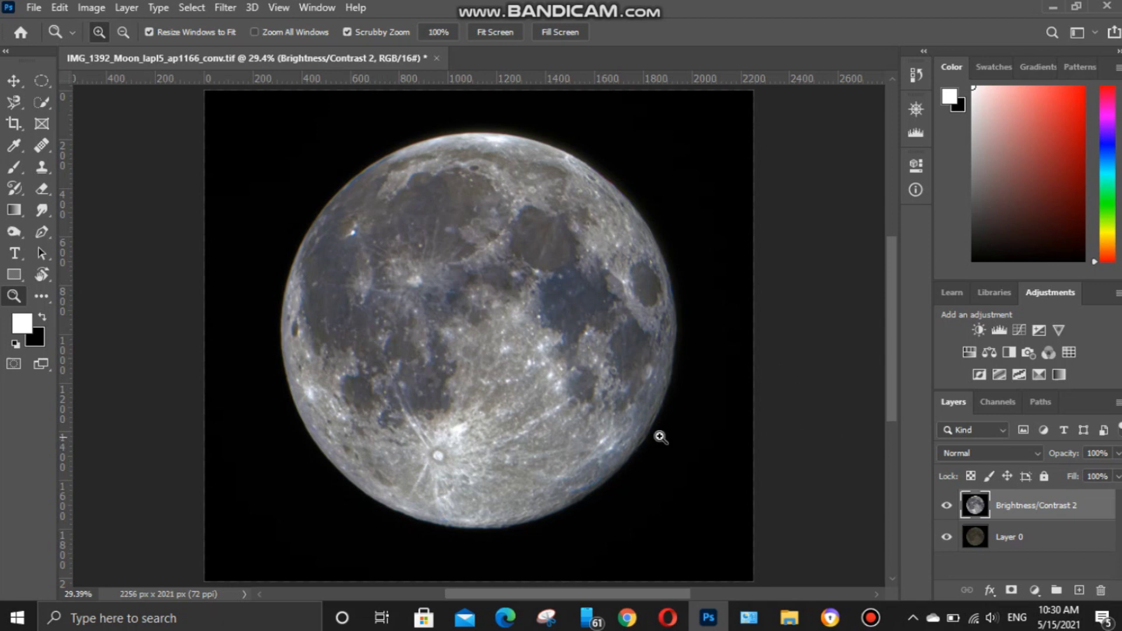
left_click_drag(543, 465, 574, 465)
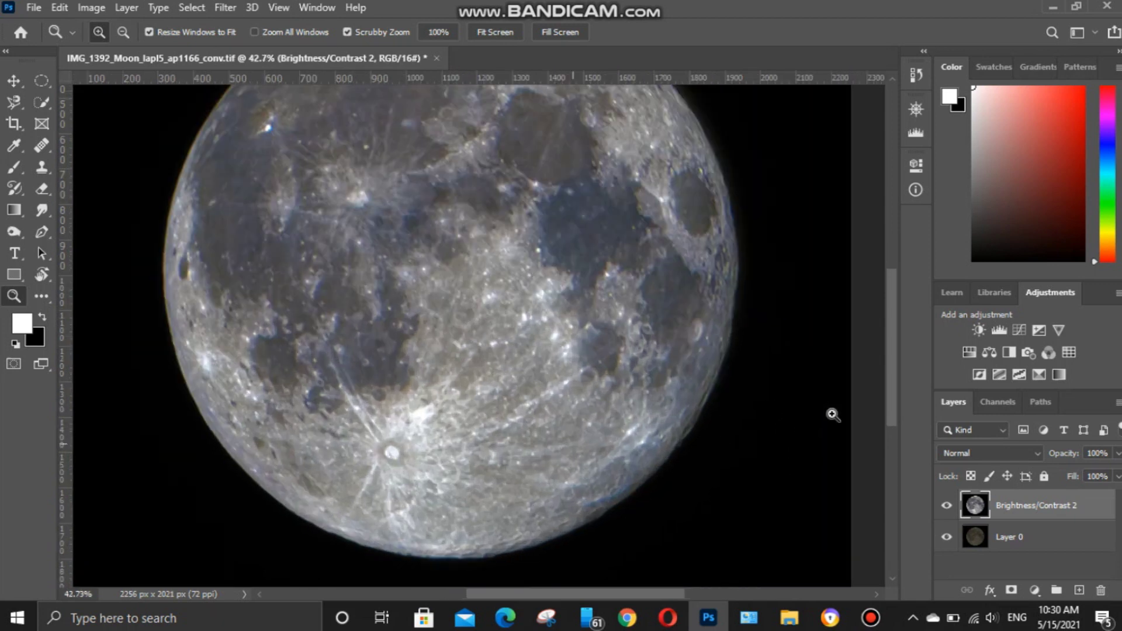
left_click_drag(890, 349, 889, 331)
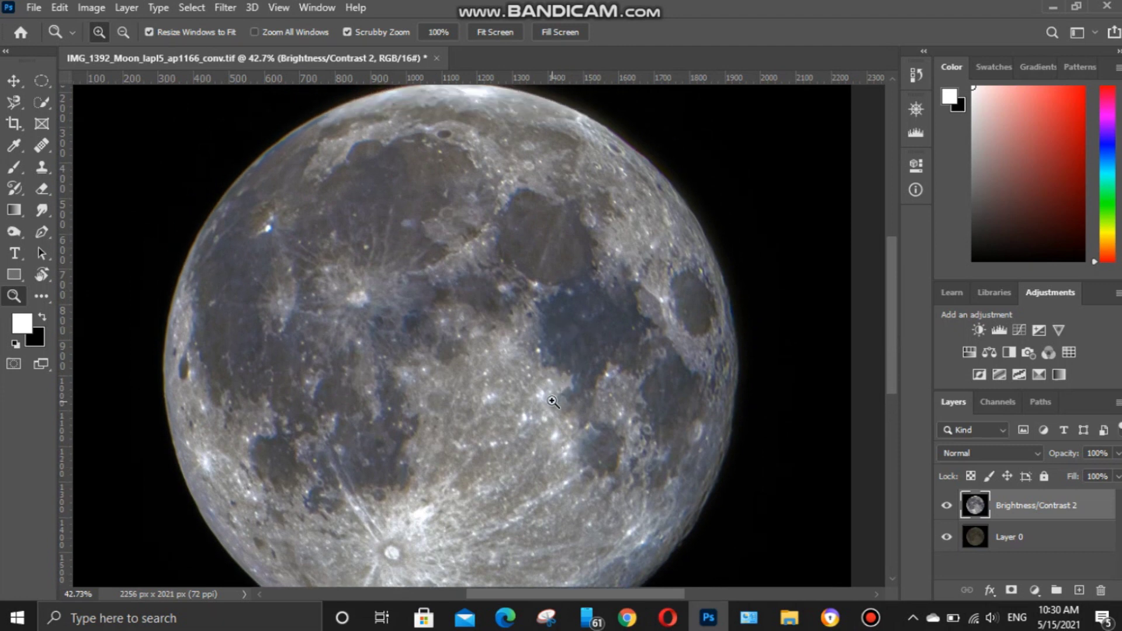
right_click(517, 338)
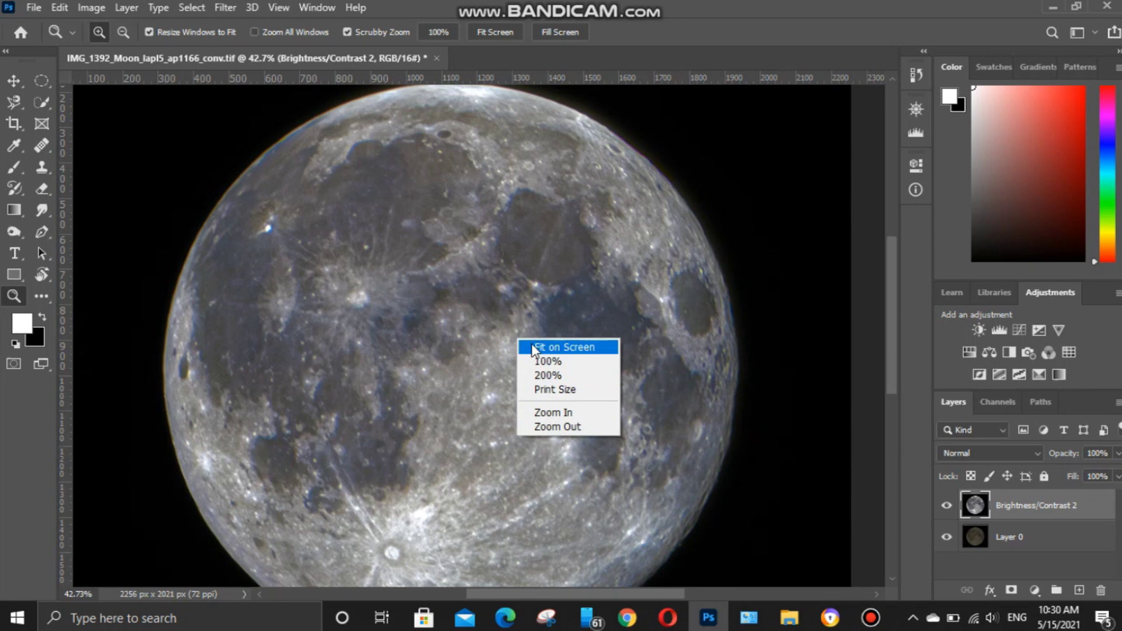
left_click(539, 347)
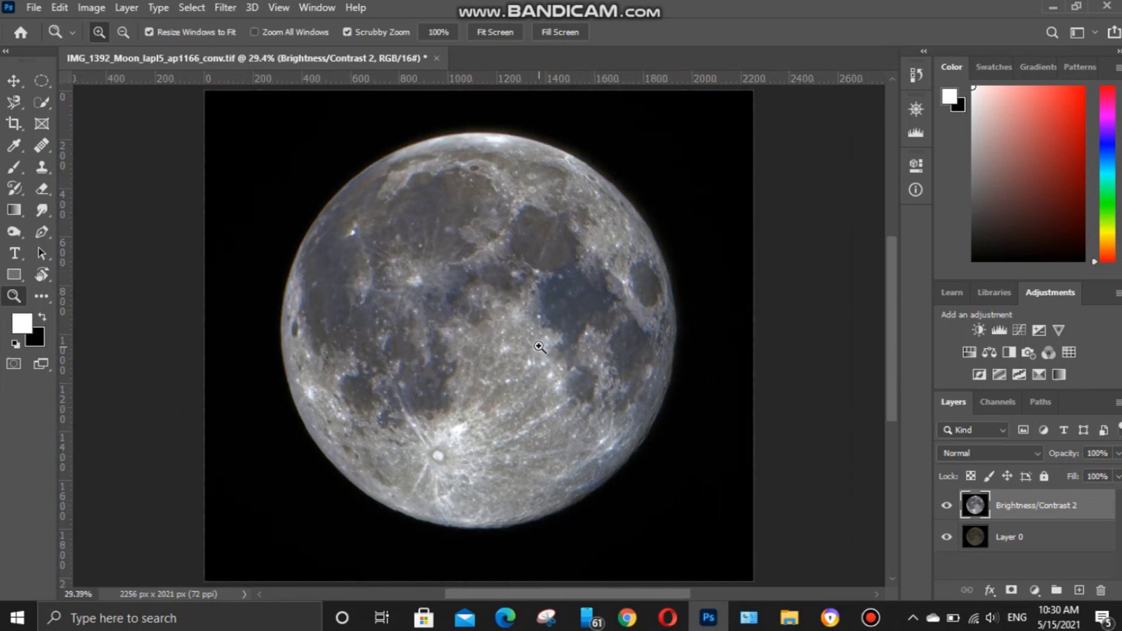